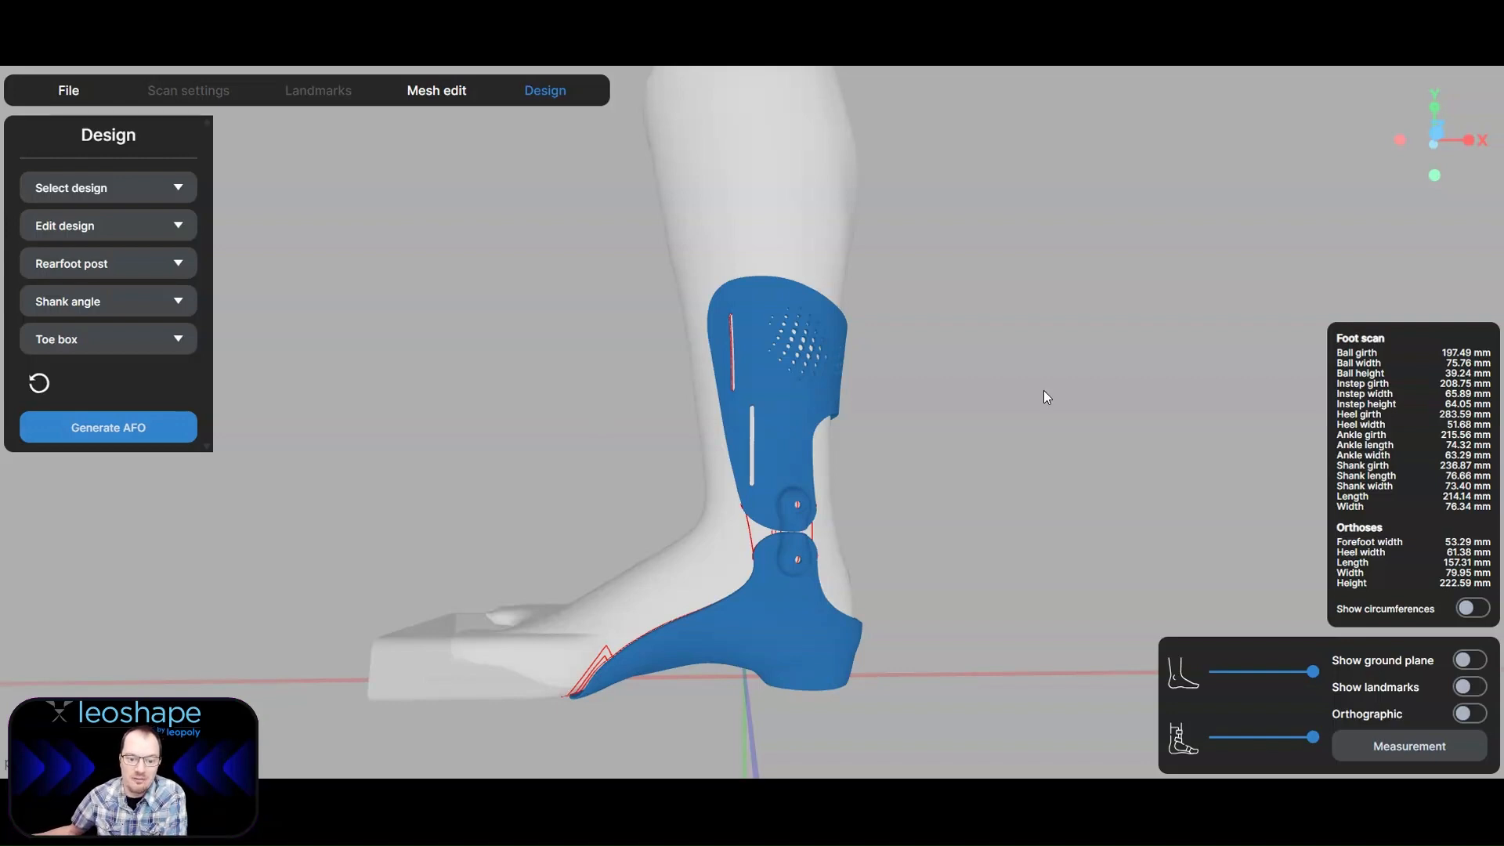
pyautogui.moveTo(1086, 421); pyautogui.dragTo(792, 410)
pyautogui.moveTo(792, 410); pyautogui.dragTo(783, 403, button='right')
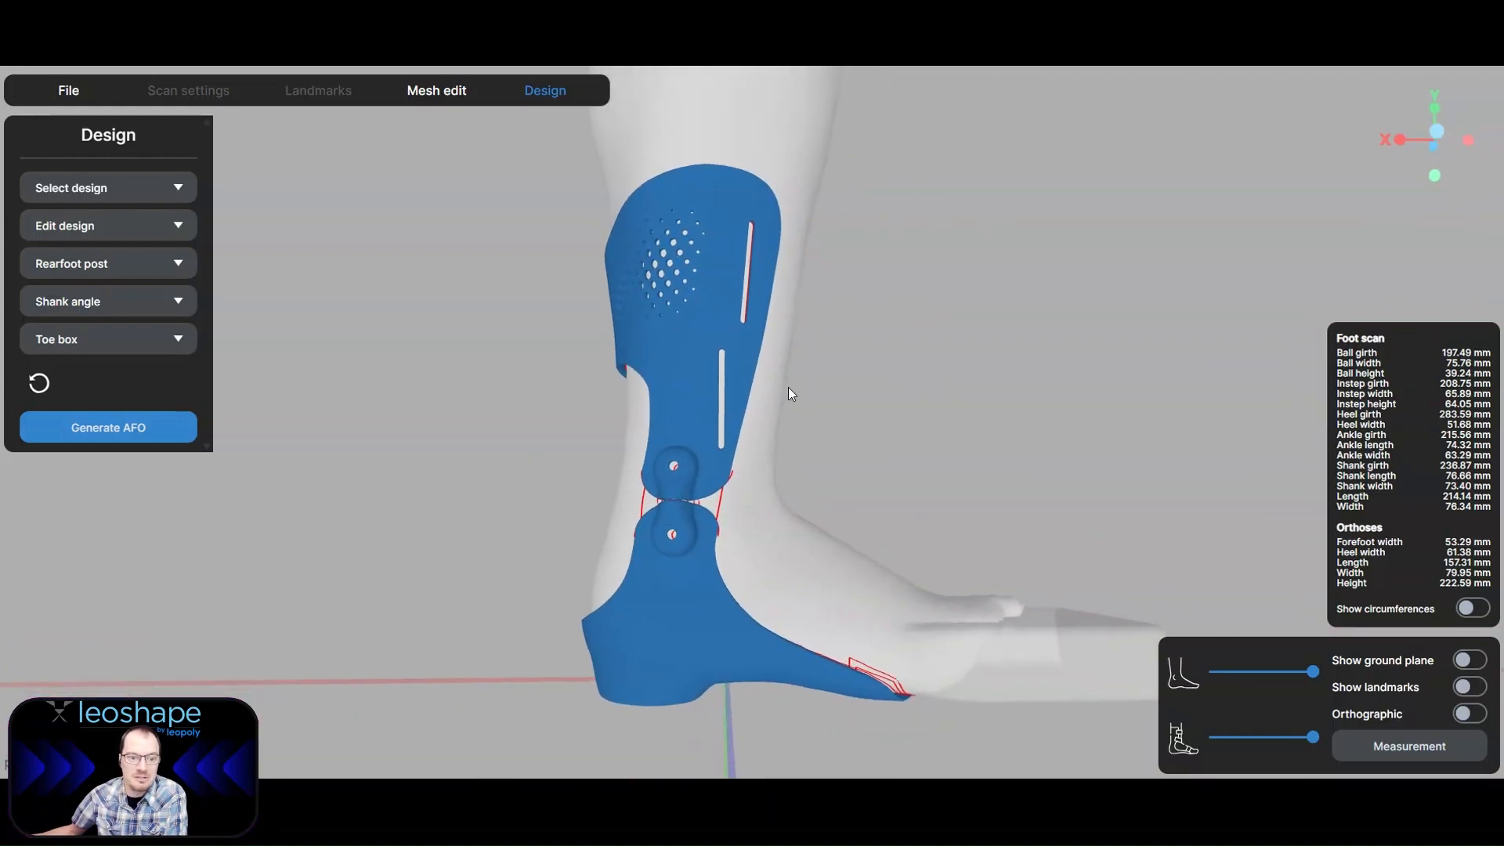
pyautogui.moveTo(788, 387); pyautogui.dragTo(979, 456)
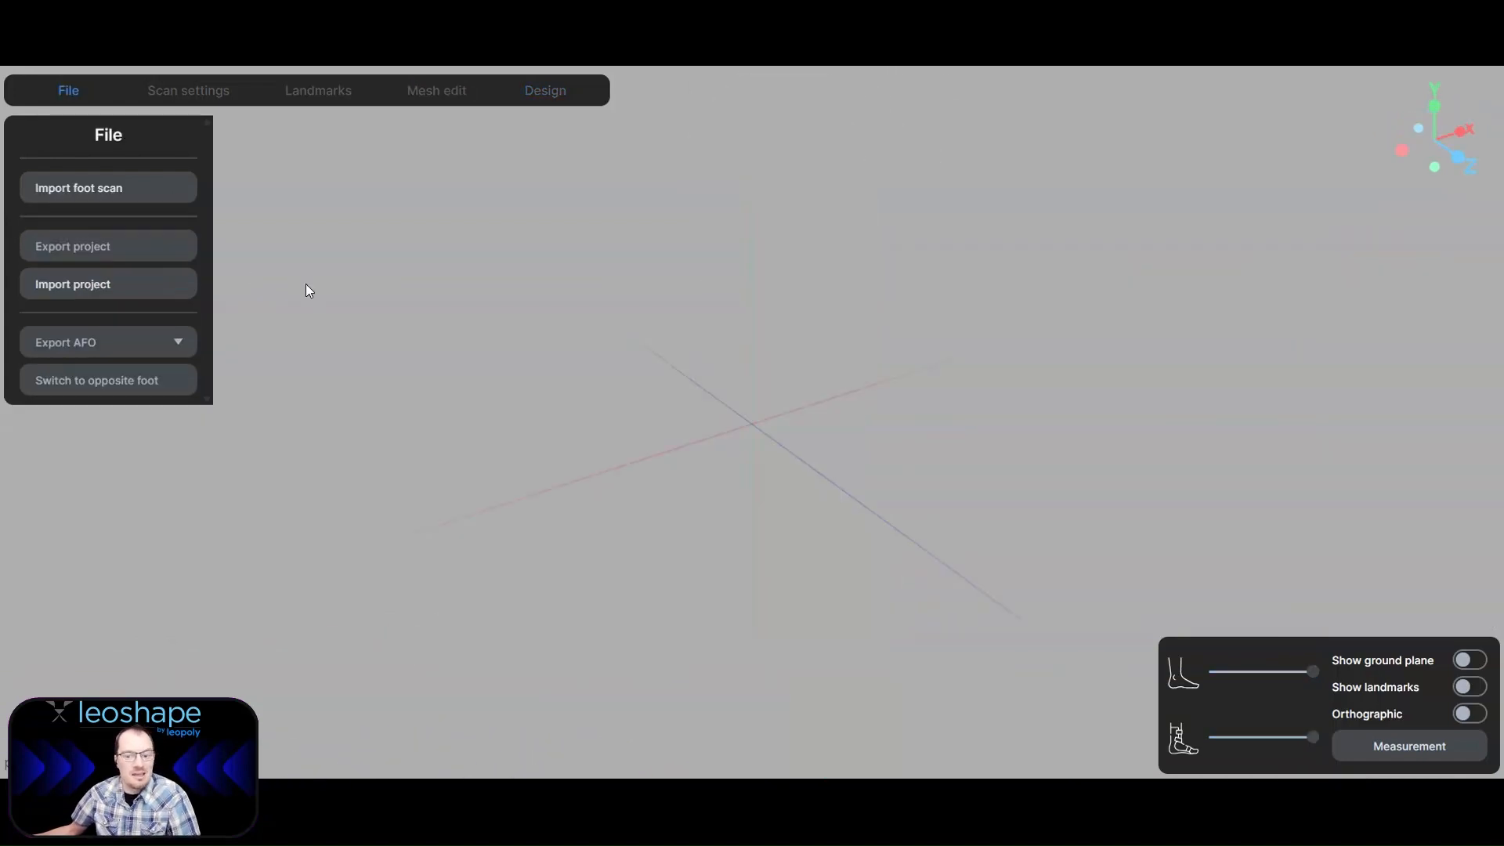
# Import the foot scan "Snugfit video scan-afo-2-right-afo-vs" and view it from several sides.
pyautogui.click(93, 191)
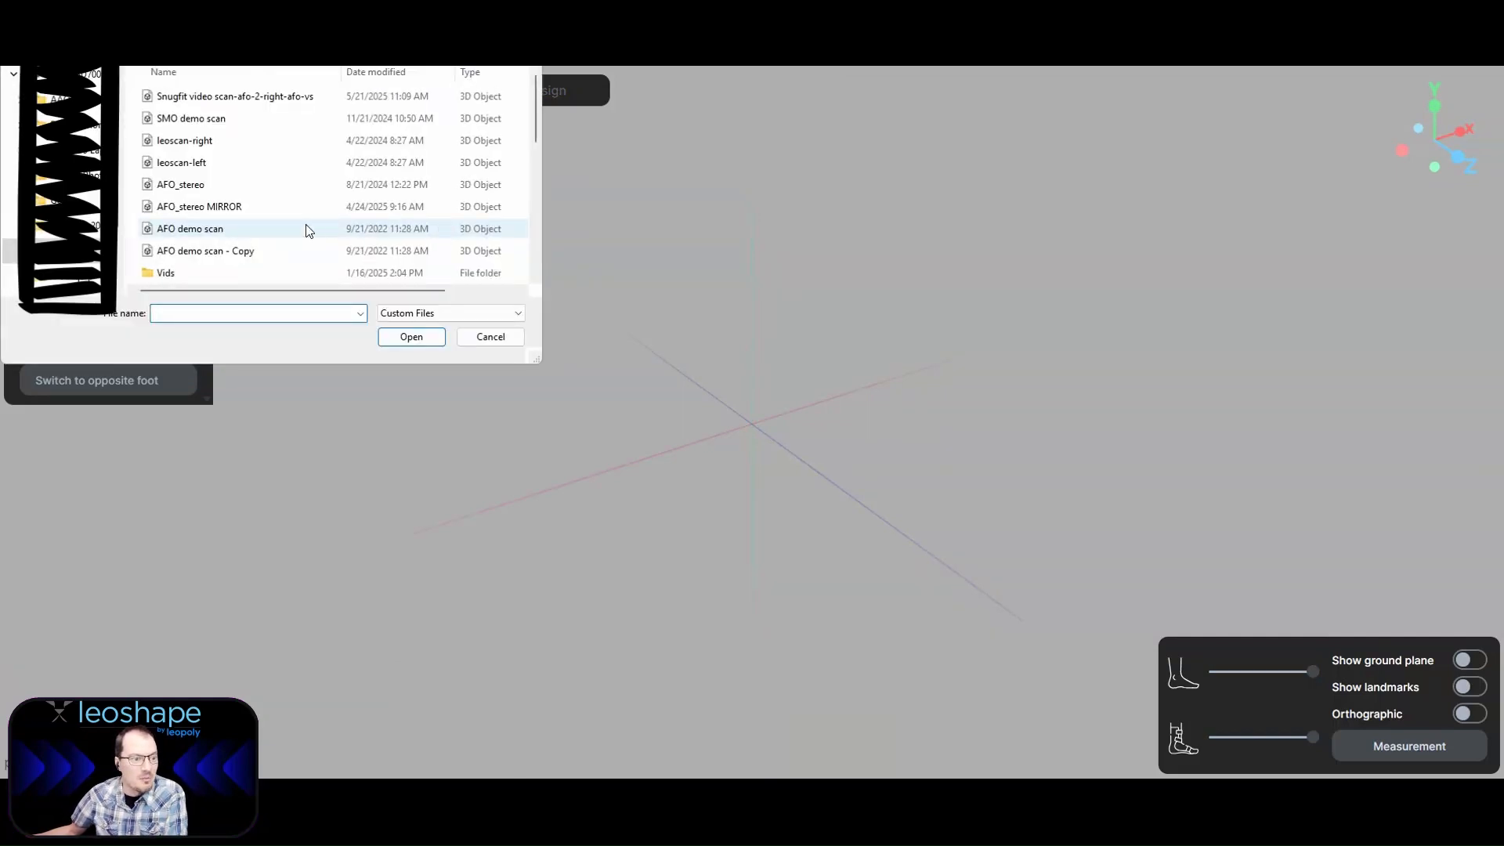
pyautogui.doubleClick(235, 95)
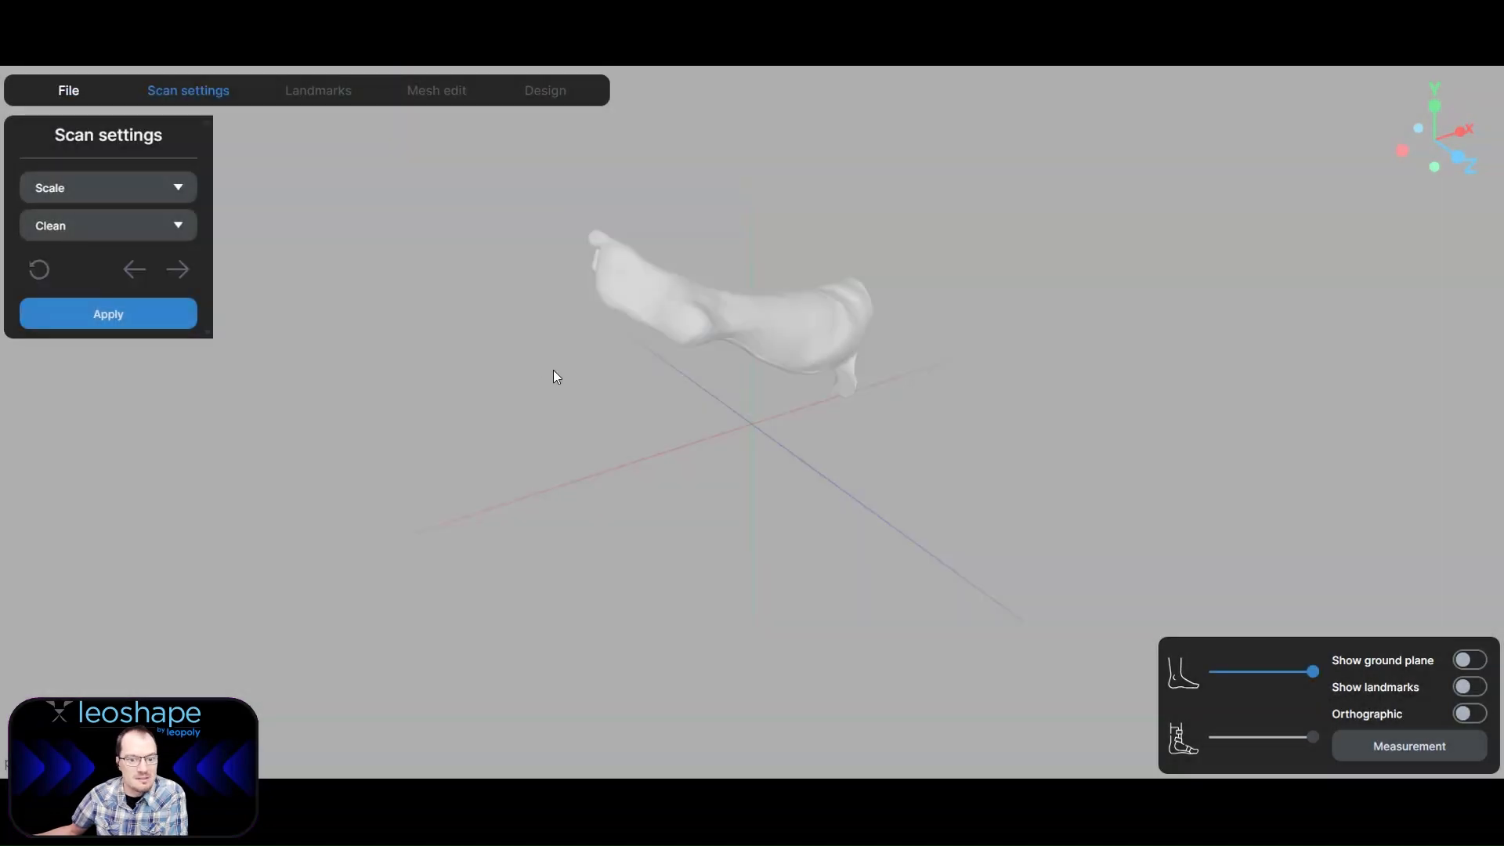
pyautogui.moveTo(795, 315); pyautogui.dragTo(805, 477)
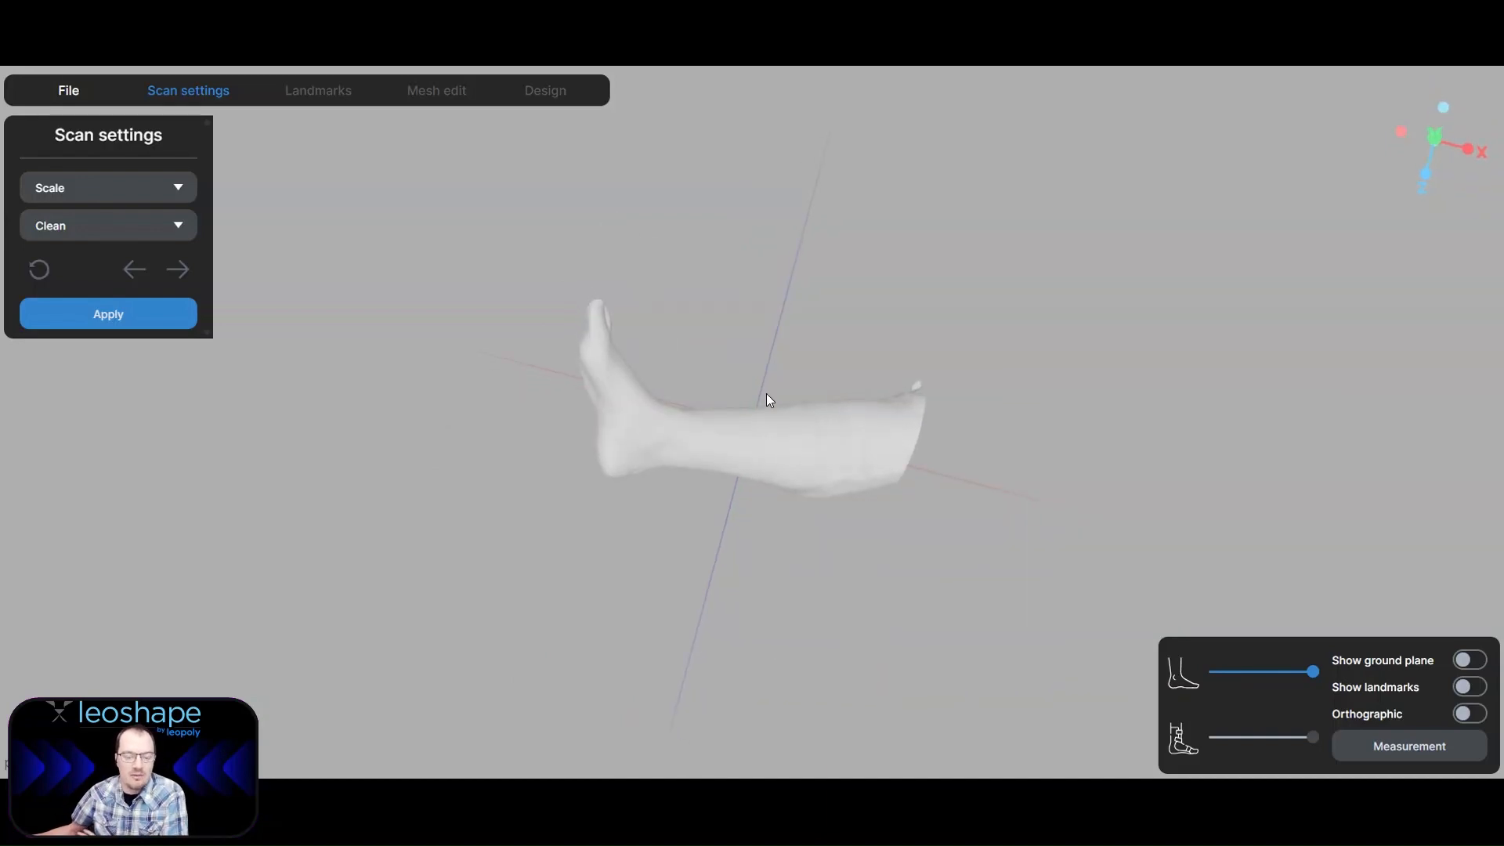
pyautogui.moveTo(799, 413); pyautogui.dragTo(506, 419)
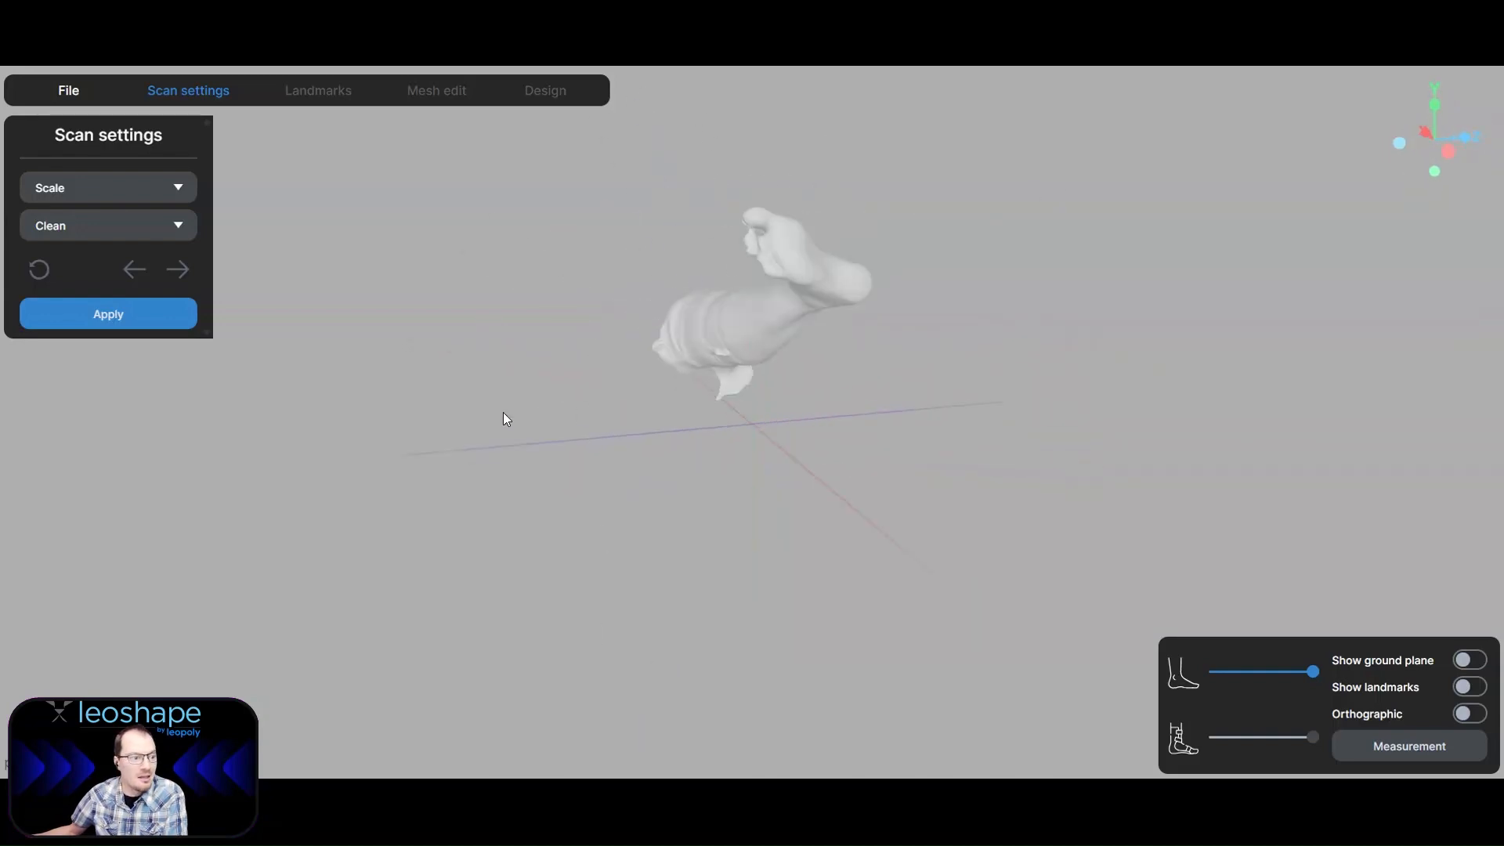
# Smooth the imported leg scan and fill its holes using the Clean tools.
pyautogui.click(82, 226)
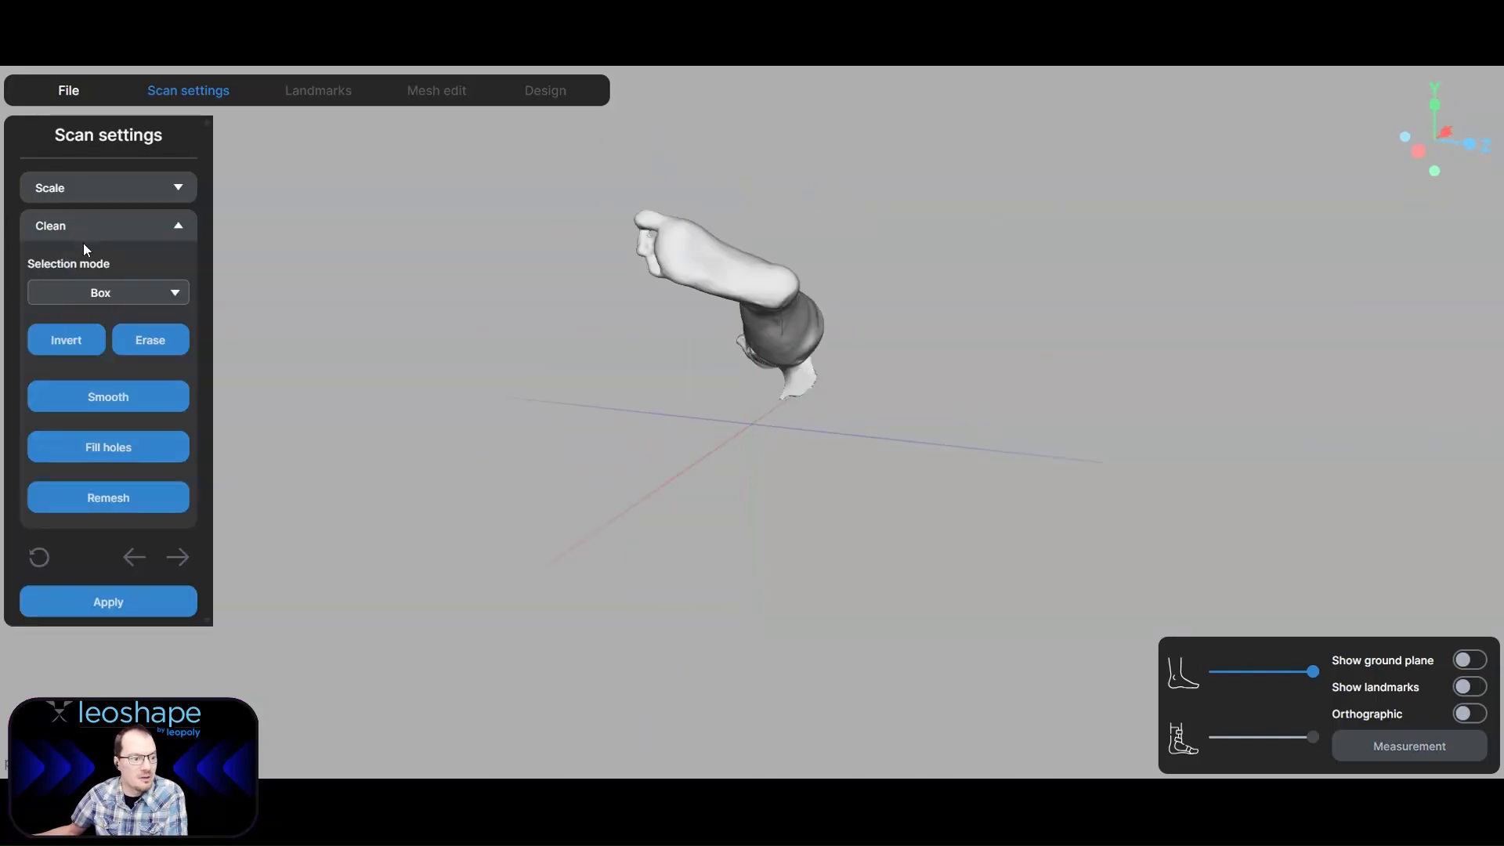
pyautogui.click(117, 409)
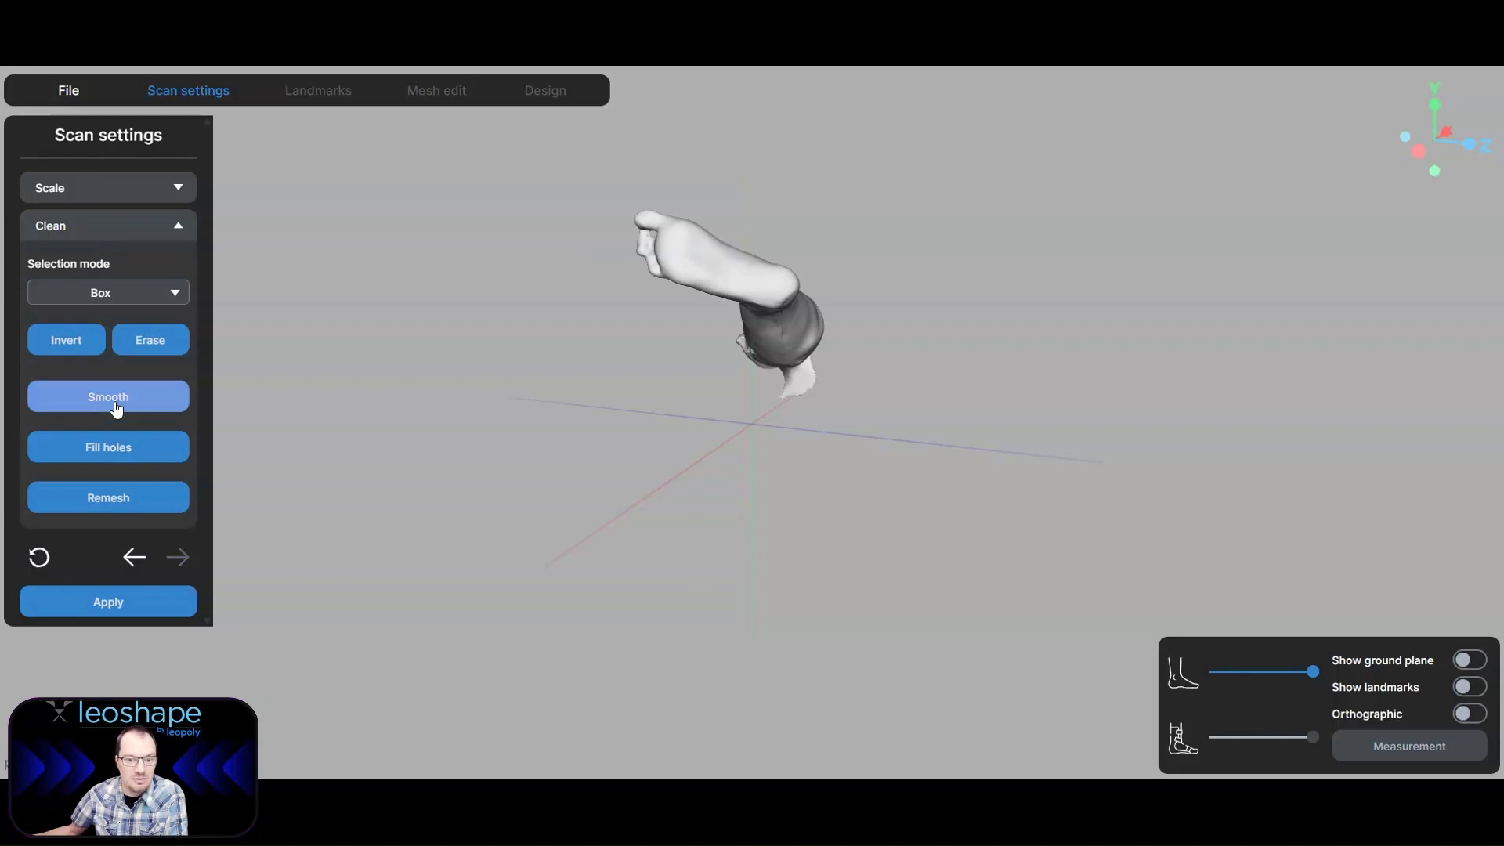
pyautogui.click(87, 449)
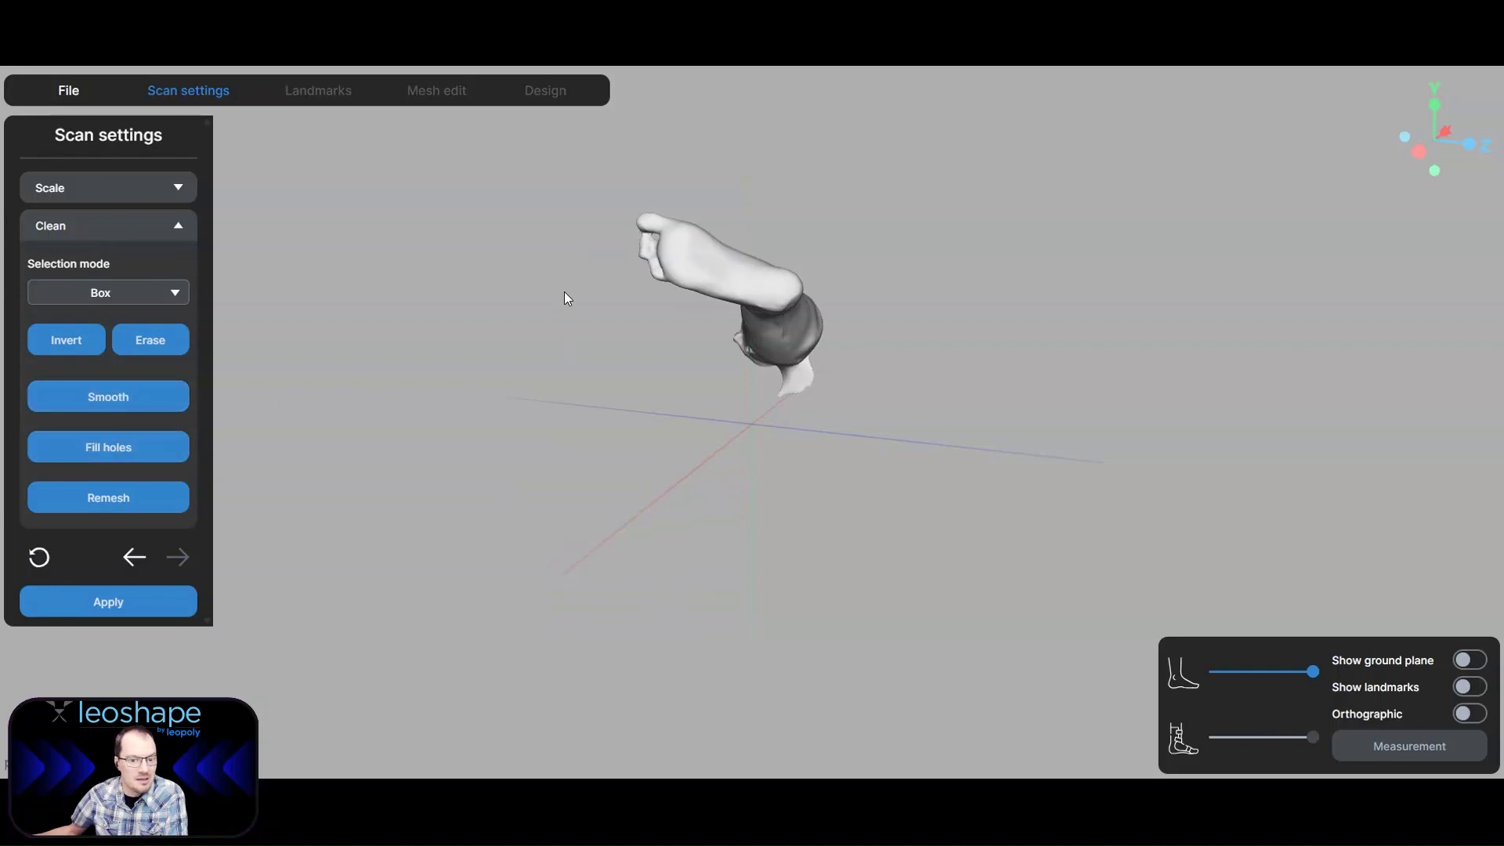
# Lasso-select the stray flap hanging off the upper end of the shank and erase it.
pyautogui.moveTo(564, 291); pyautogui.dragTo(372, 289, button='middle')
pyautogui.scroll(5, 783, 368)
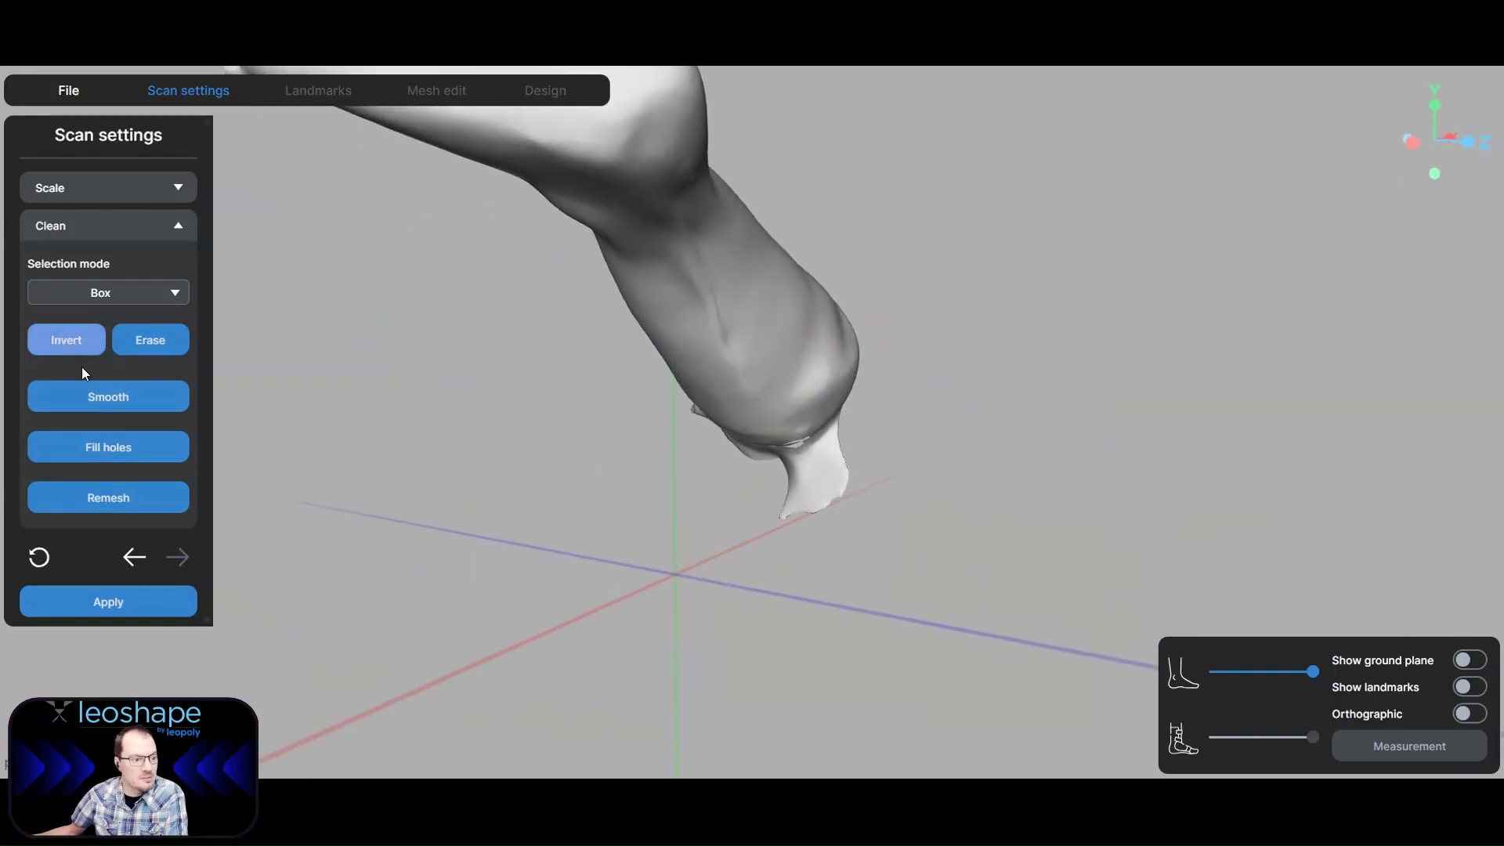
pyautogui.click(120, 296)
pyautogui.click(117, 333)
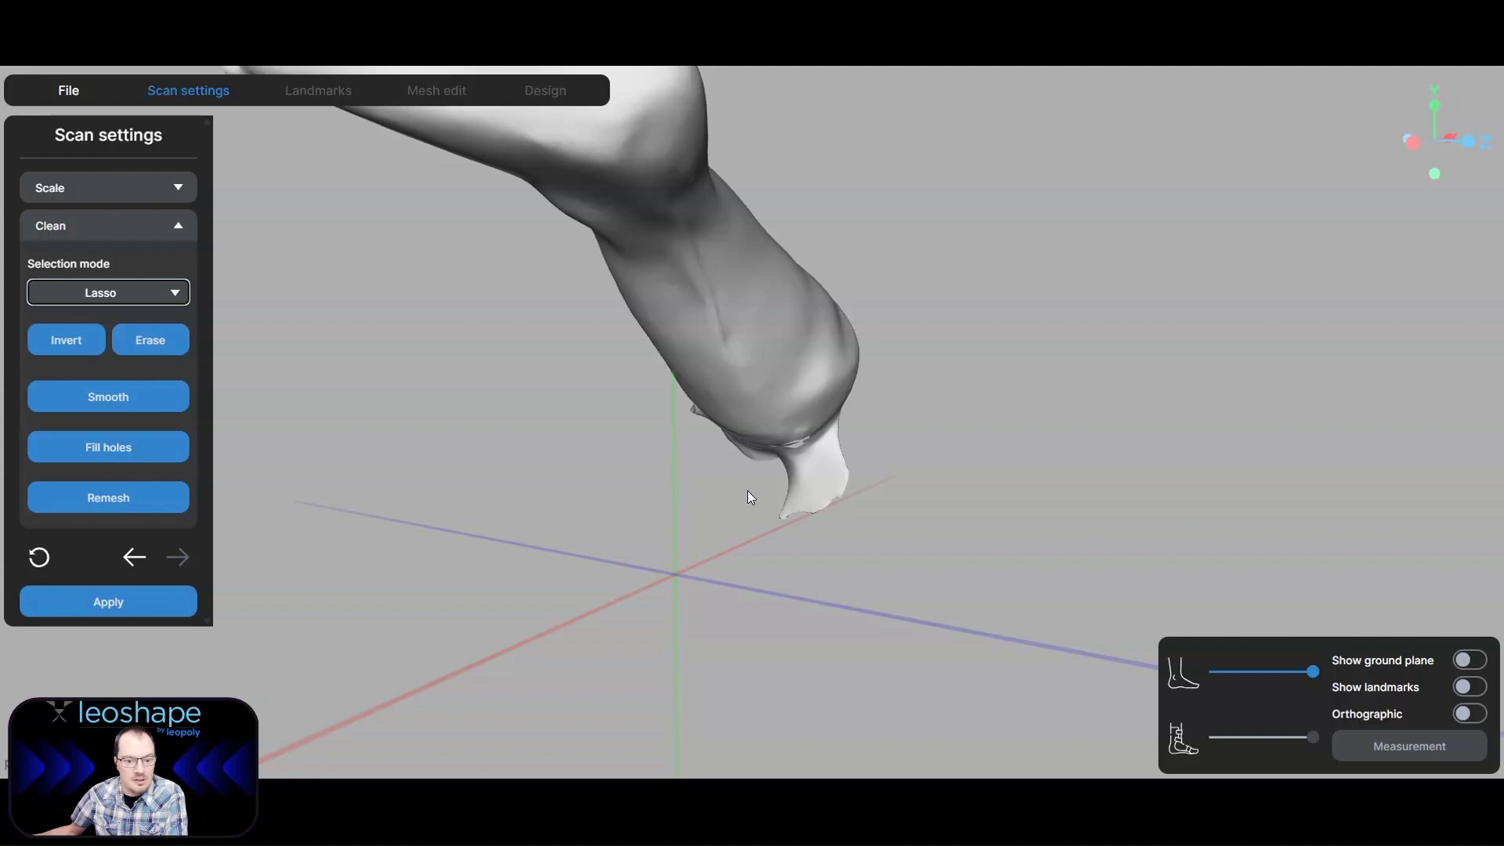
pyautogui.moveTo(742, 478)
pyautogui.mouseDown()
pyautogui.moveTo(815, 453)
pyautogui.moveTo(807, 581)
pyautogui.mouseUp()
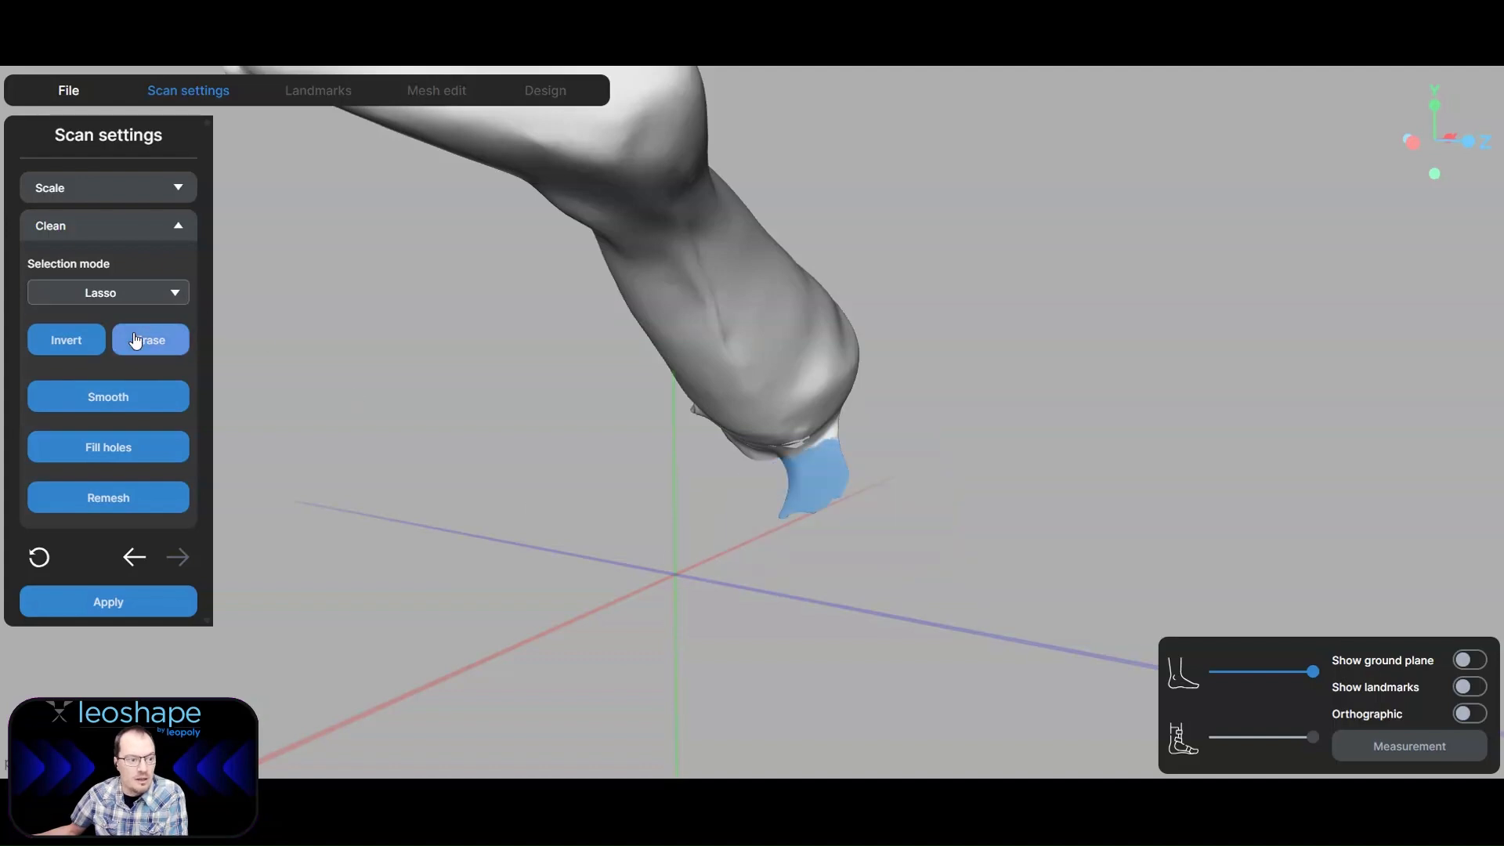
pyautogui.click(146, 337)
# Switch to Box selection mode and erase the slanted, uneven upper end of the shank.
pyautogui.moveTo(583, 266); pyautogui.dragTo(726, 507)
pyautogui.click(131, 293)
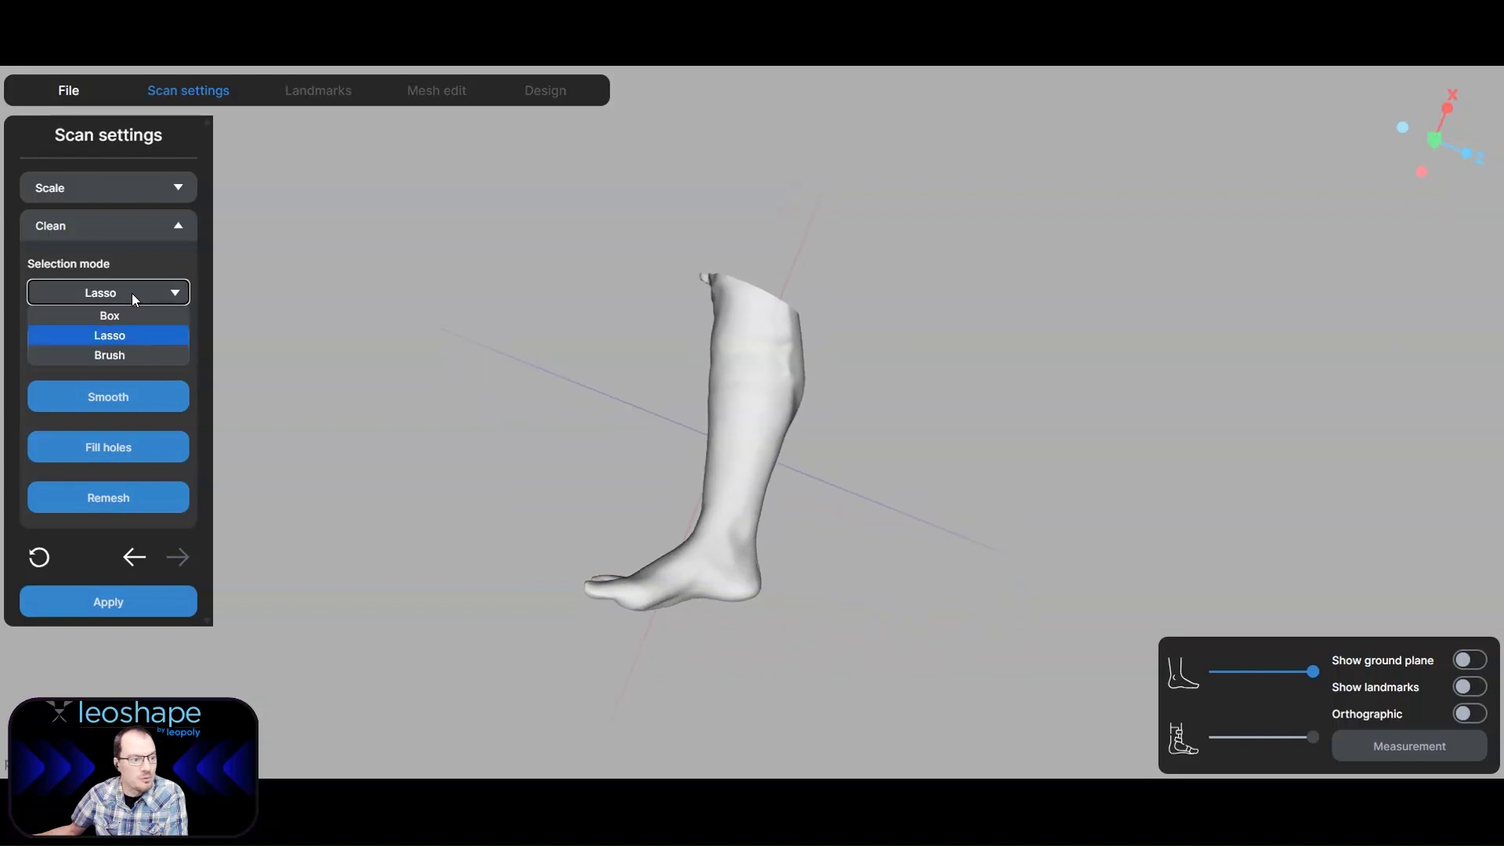
pyautogui.click(127, 304)
pyautogui.click(129, 293)
pyautogui.click(147, 312)
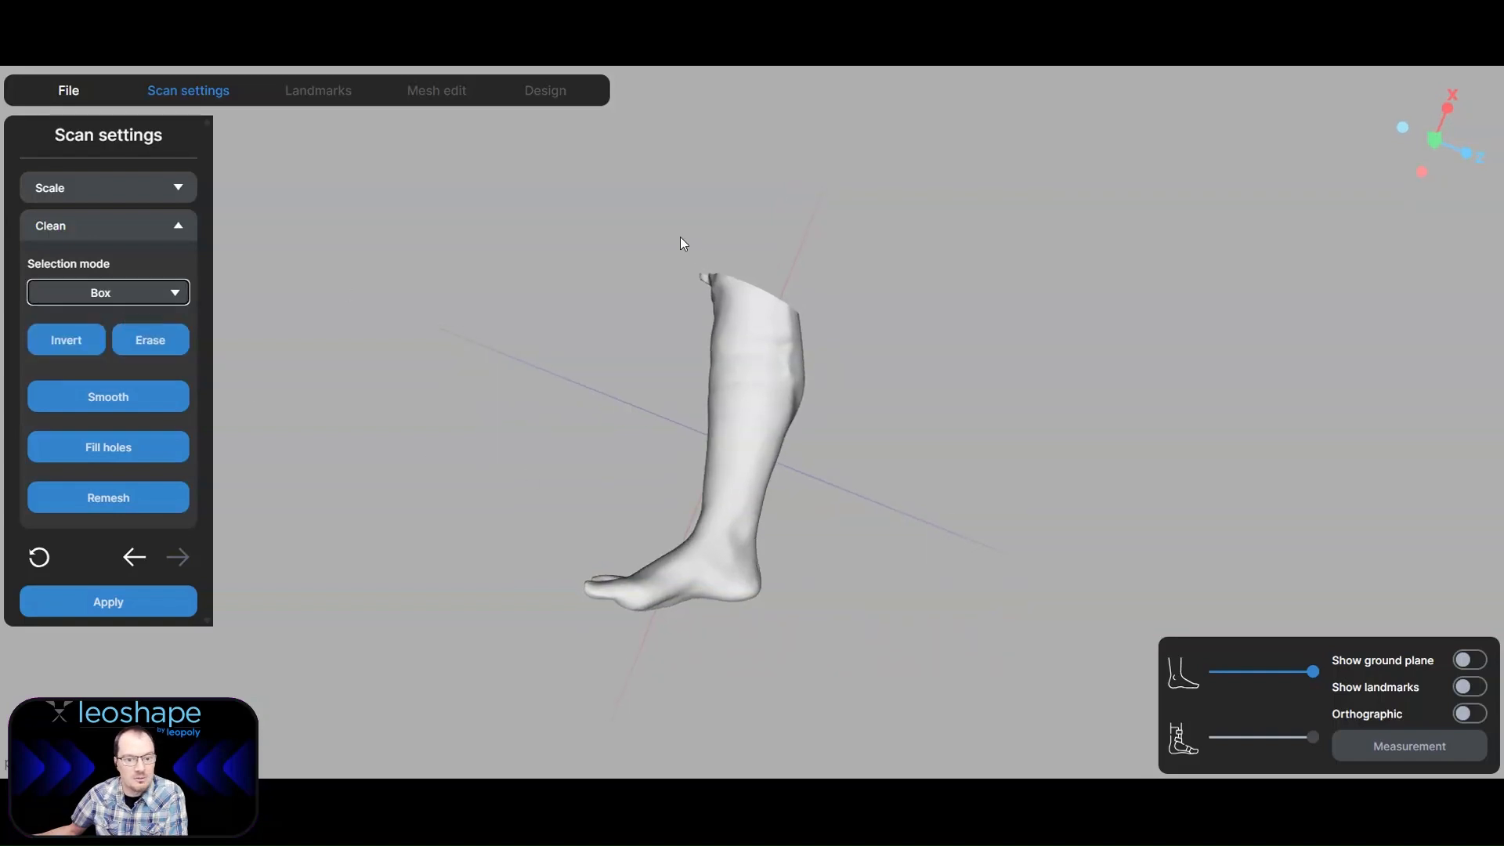
pyautogui.moveTo(680, 237); pyautogui.dragTo(854, 315)
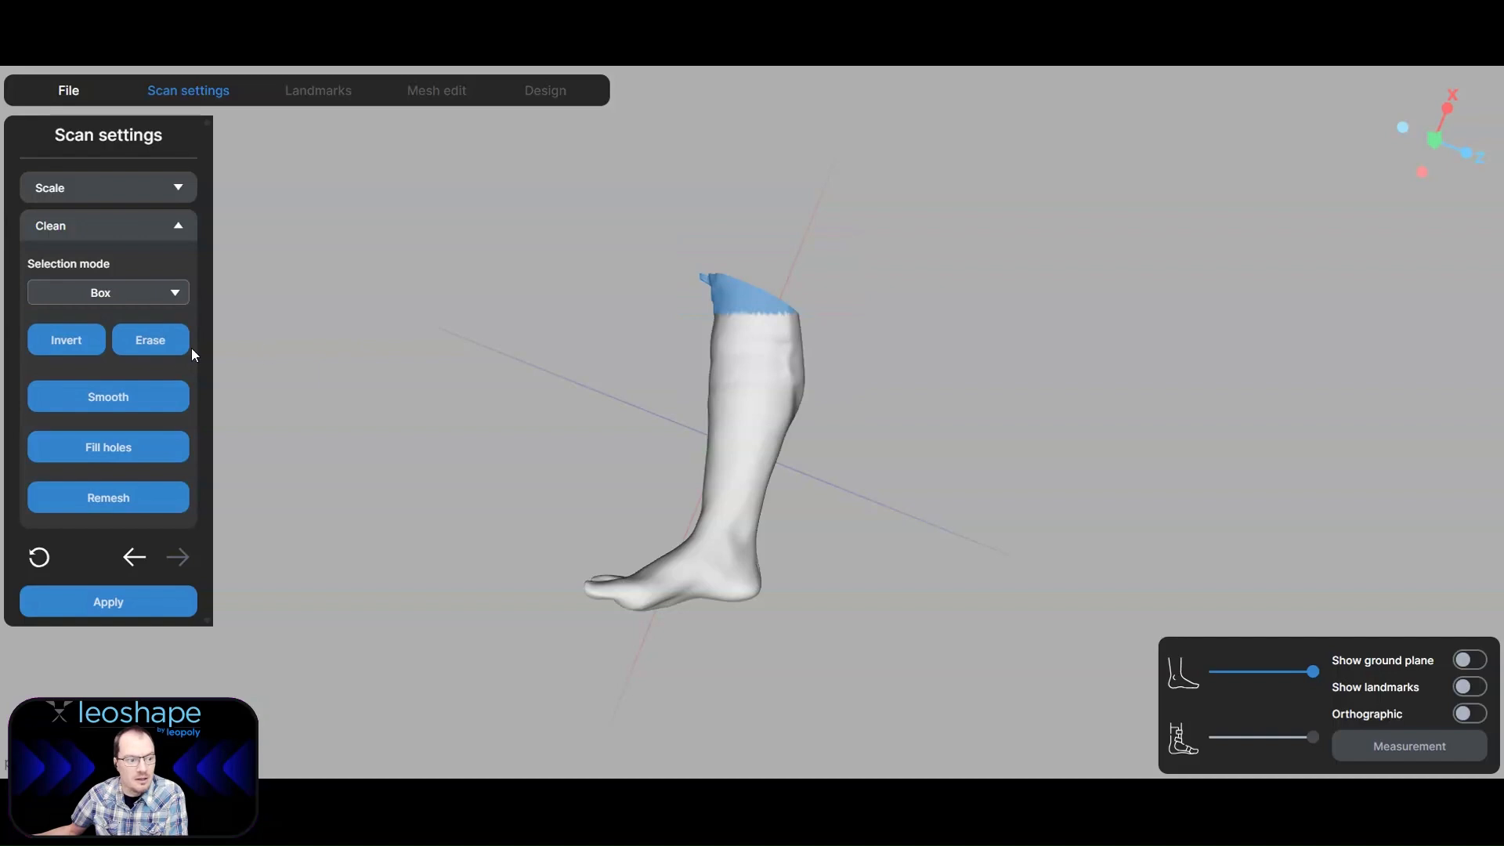
pyautogui.click(176, 344)
# Box-select the remaining jagged strip along the shank's cut edge and erase it.
pyautogui.moveTo(350, 289)
pyautogui.mouseDown()
pyautogui.moveTo(785, 157)
pyautogui.moveTo(751, 359)
pyautogui.mouseUp()
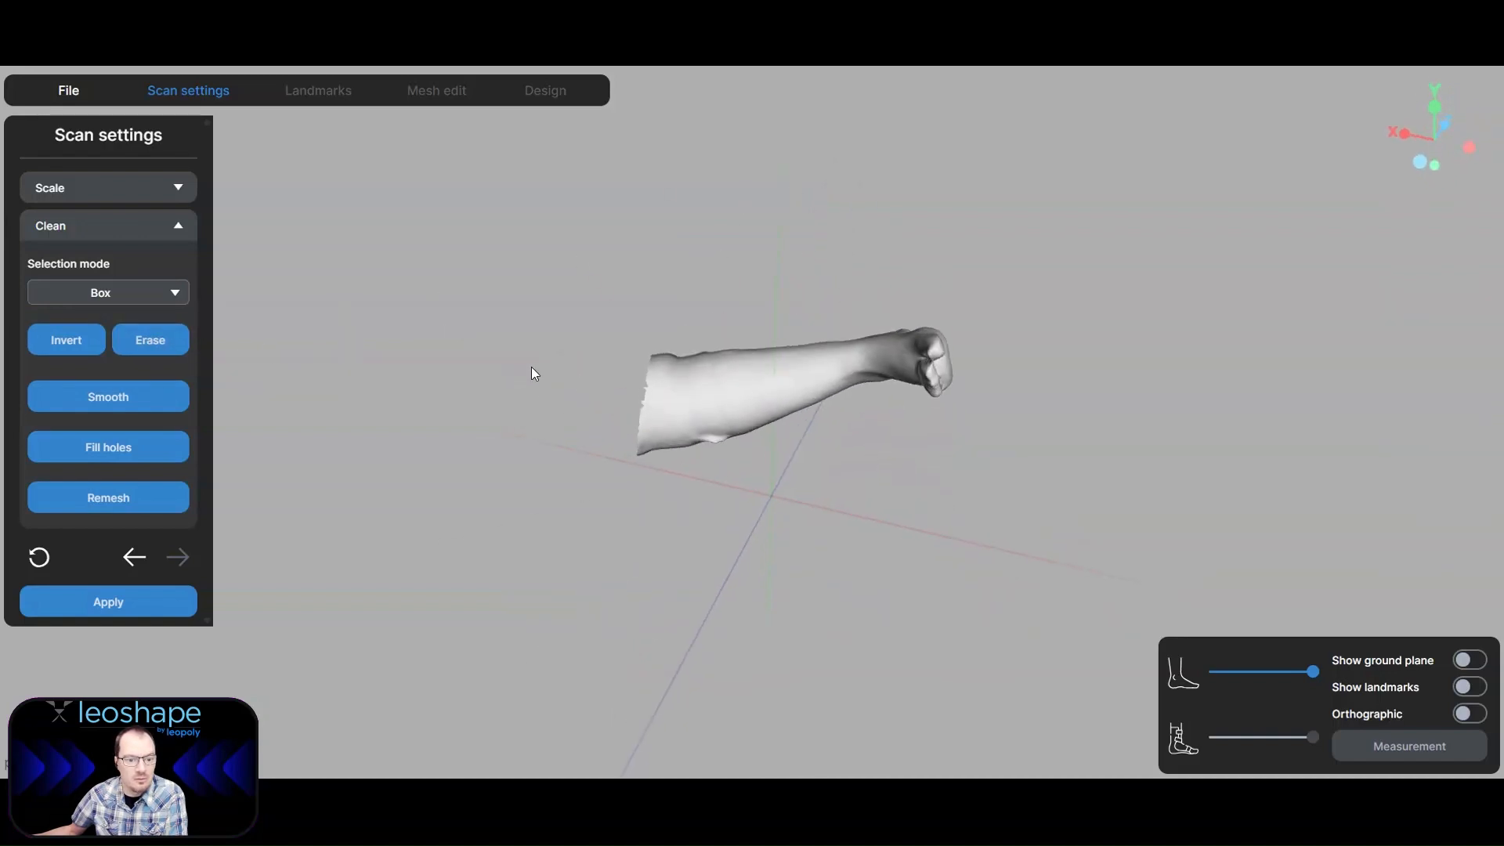
pyautogui.moveTo(594, 323); pyautogui.dragTo(648, 489)
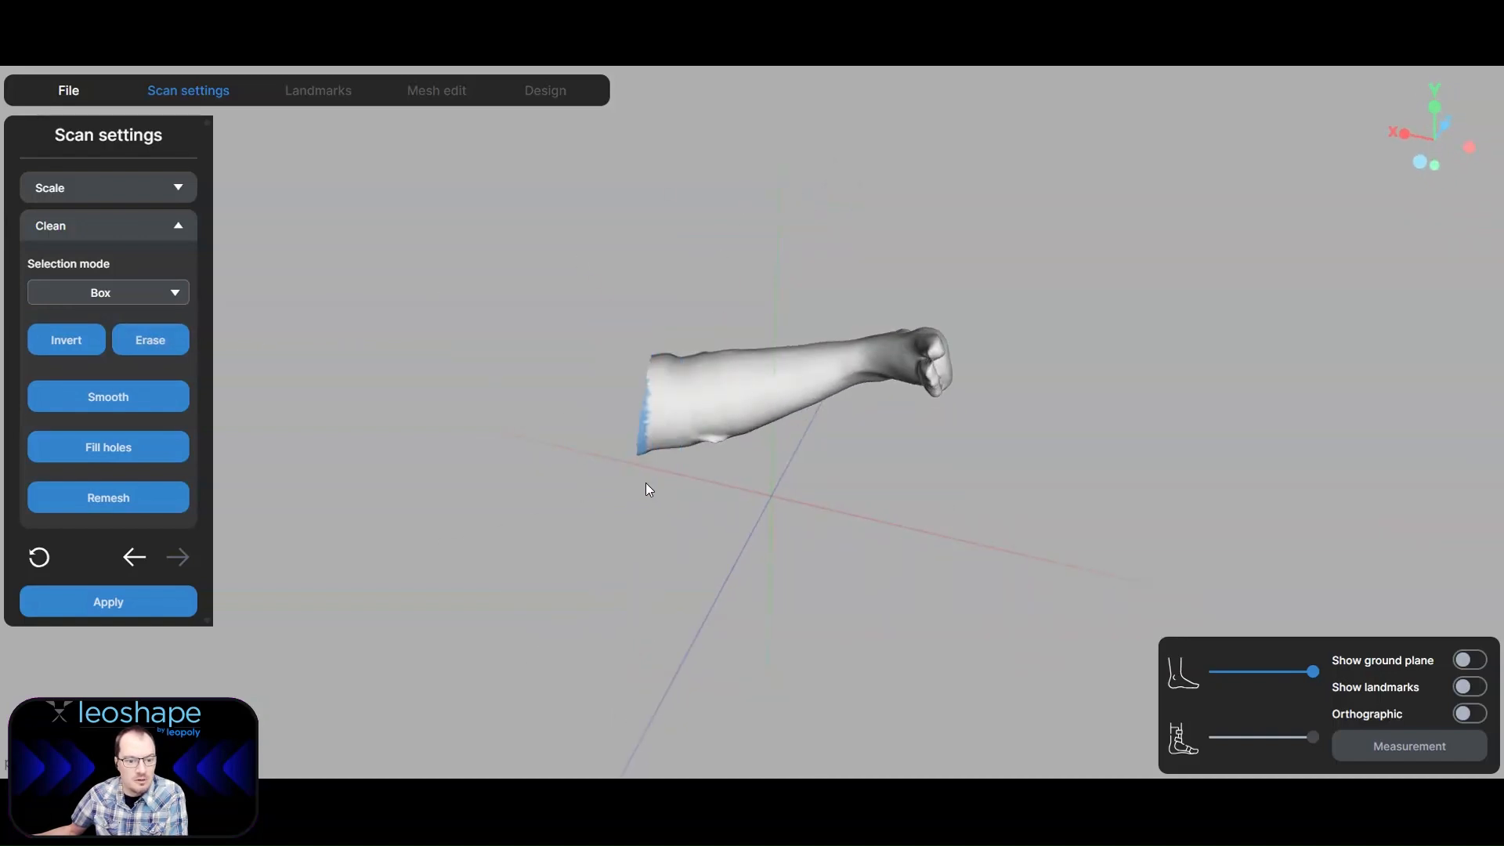
pyautogui.click(148, 339)
# Smooth the trimmed scan and fill its open upper end, applying the cleaned result.
pyautogui.click(133, 405)
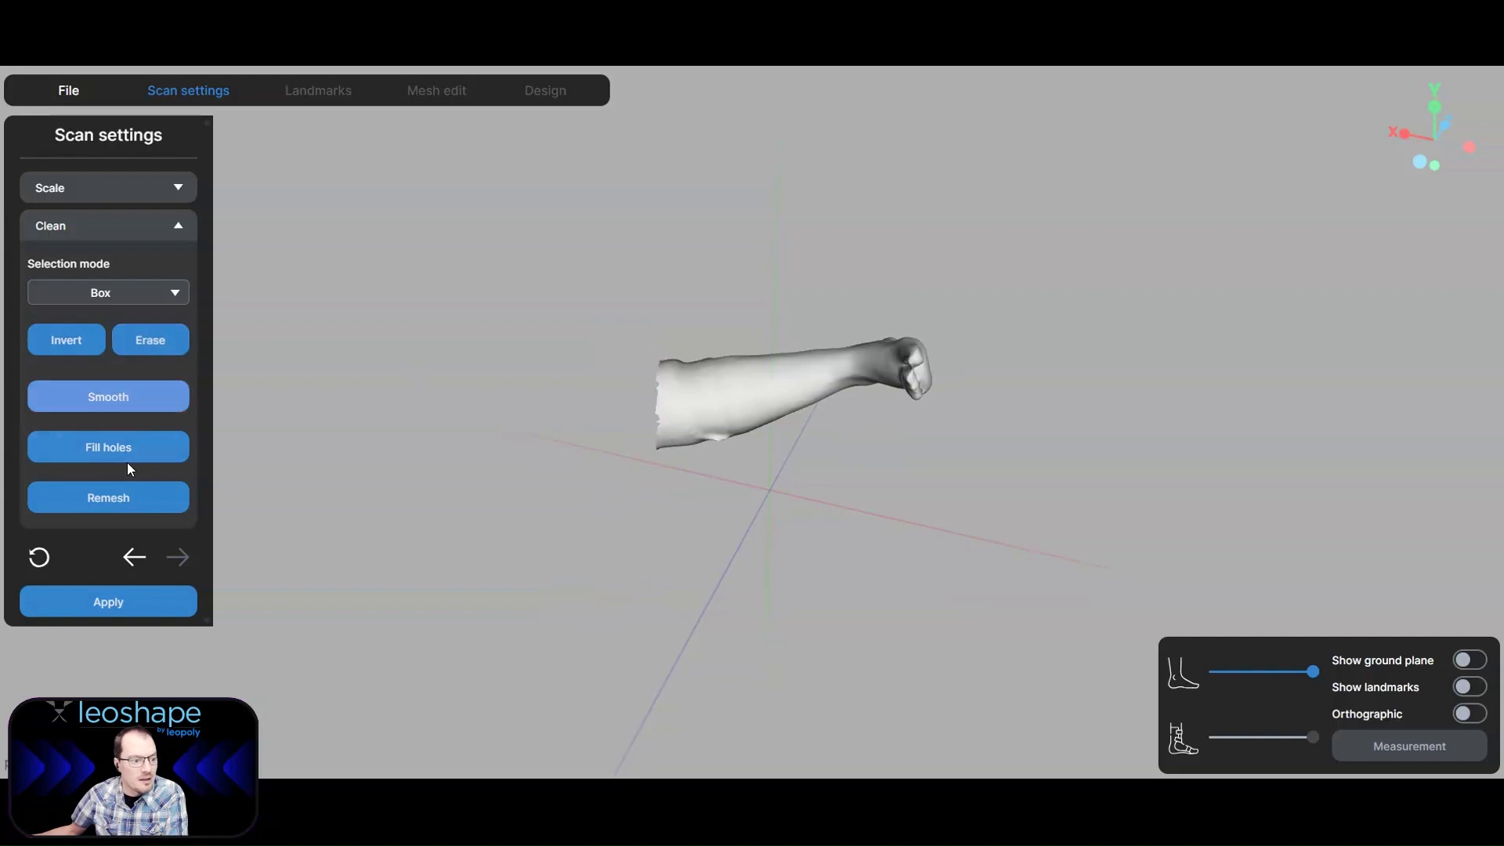
pyautogui.moveTo(520, 420); pyautogui.dragTo(210, 439)
pyautogui.click(150, 449)
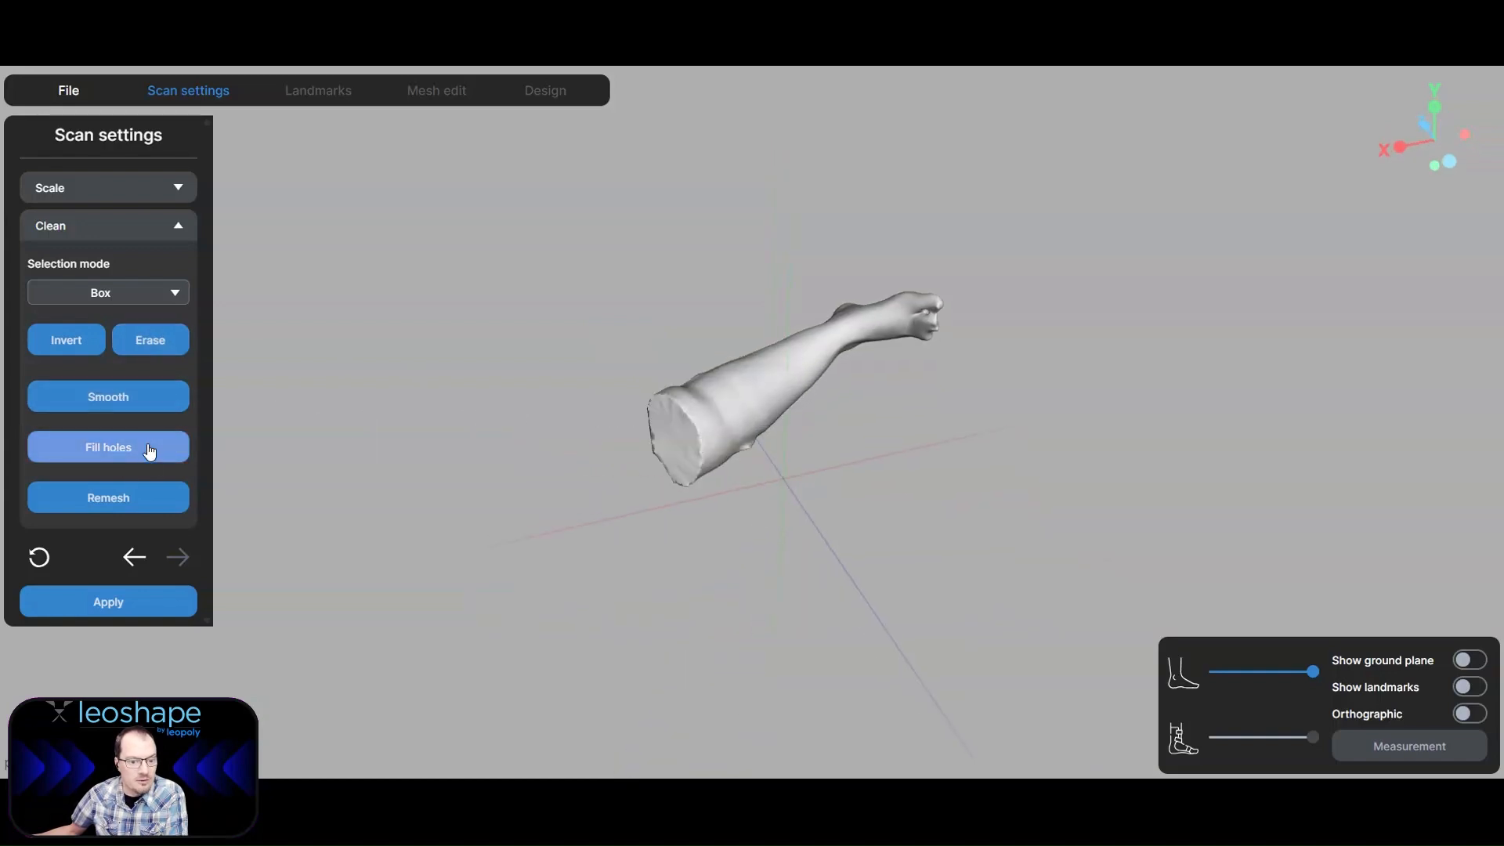
pyautogui.click(145, 402)
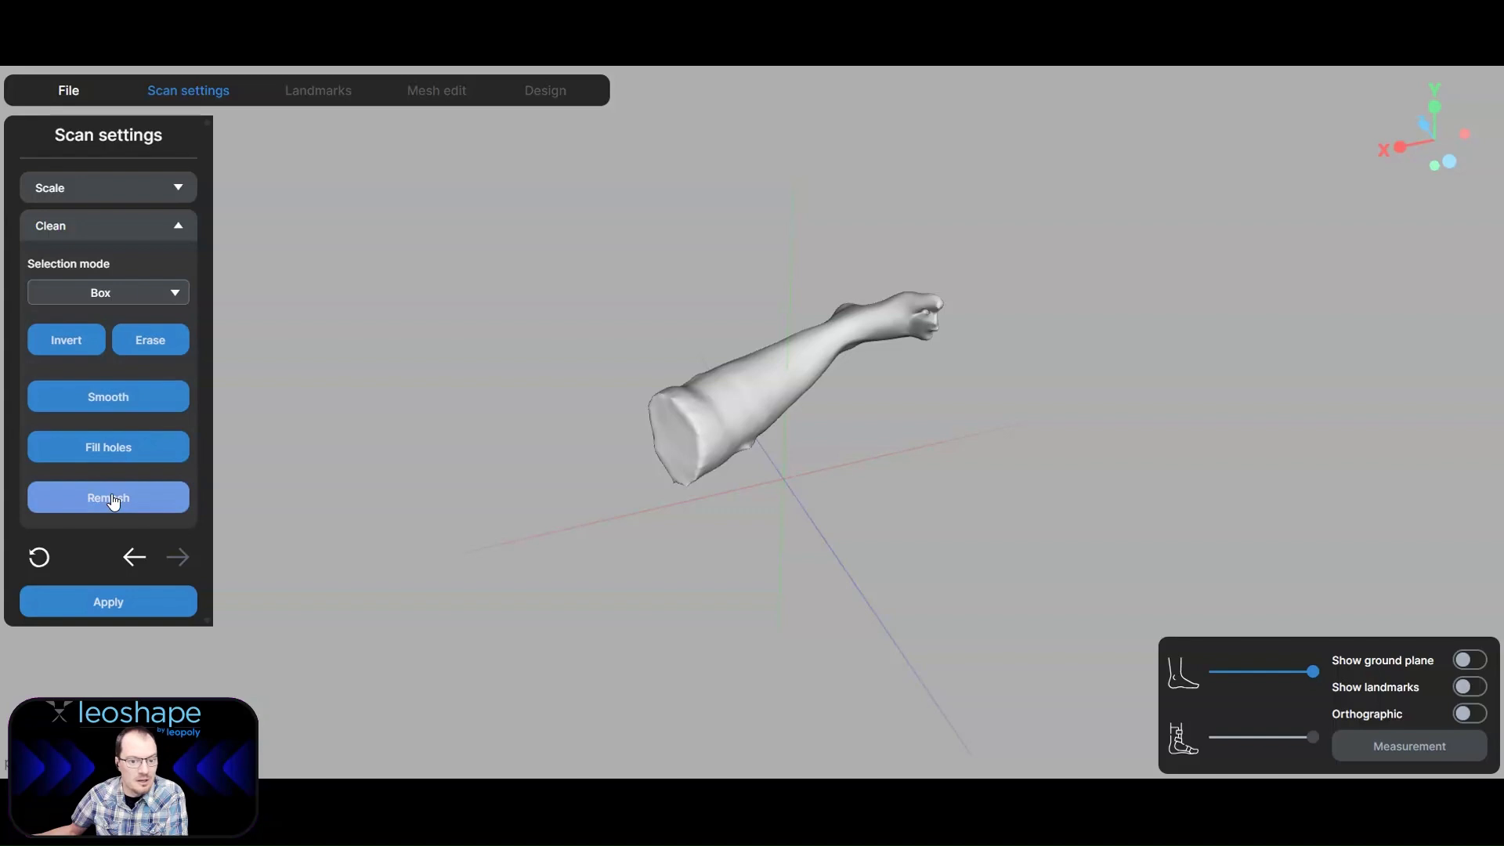
pyautogui.moveTo(381, 478); pyautogui.dragTo(622, 539)
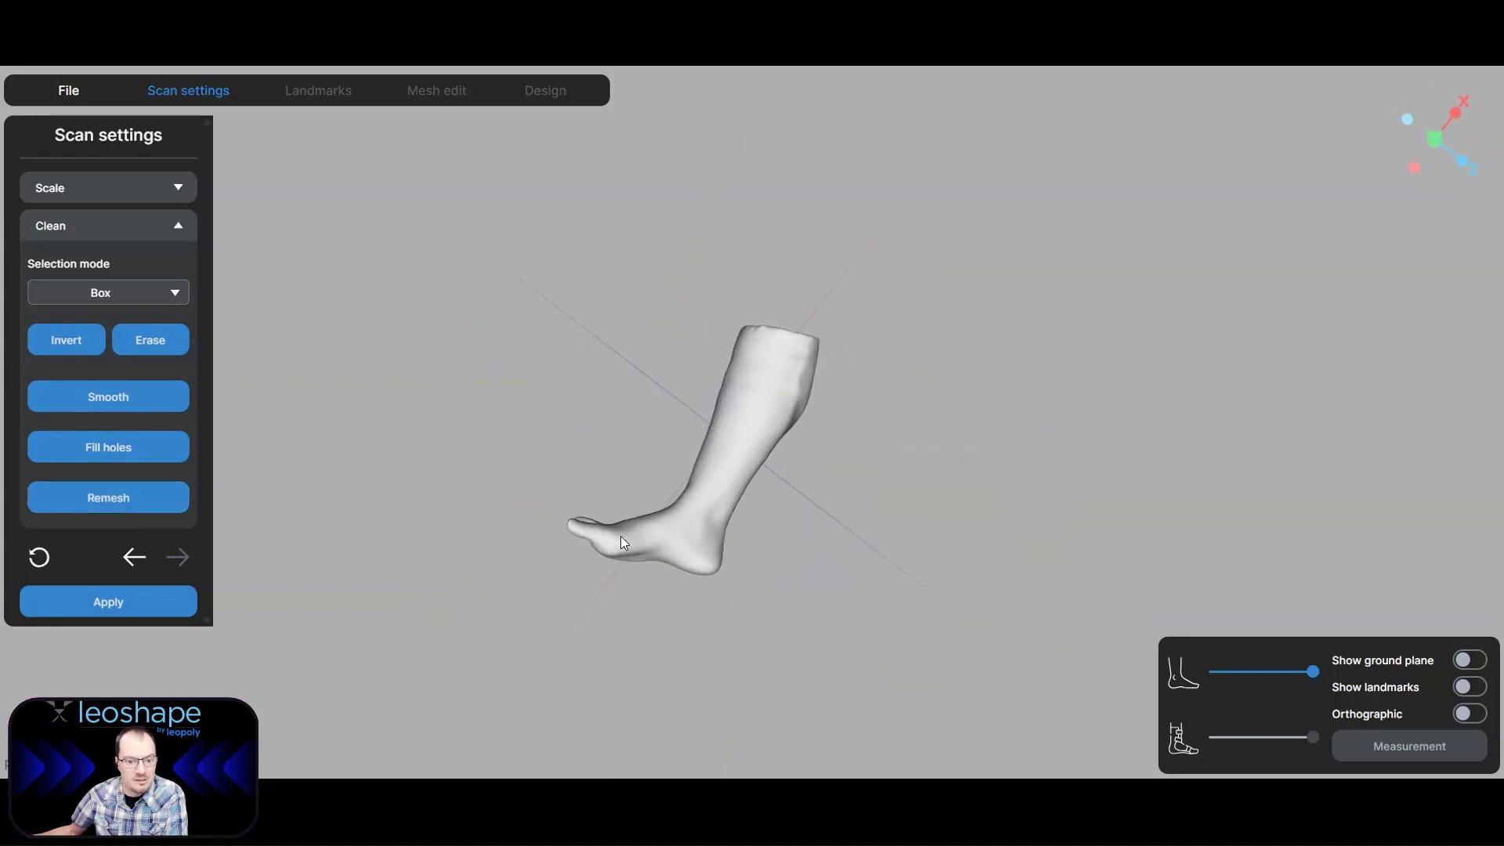
pyautogui.click(112, 605)
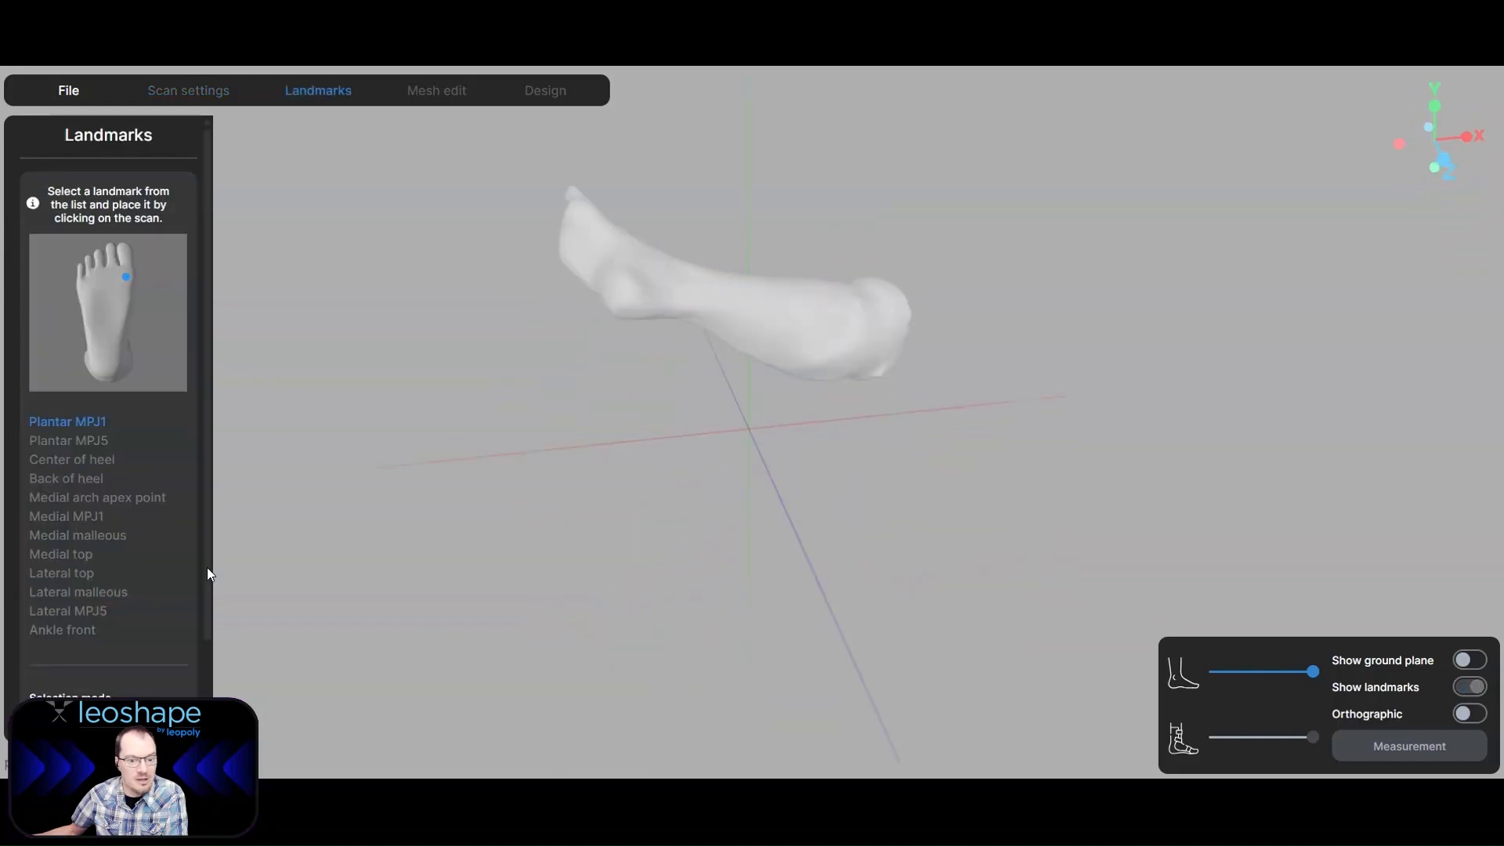
# Place the Plantar MPJ1, Plantar MPJ5 and Center of heel landmarks on the sole of the foot.
pyautogui.moveTo(376, 549); pyautogui.dragTo(548, 376)
pyautogui.scroll(-1, 715, 248)
pyautogui.moveTo(714, 248); pyautogui.dragTo(724, 413)
pyautogui.click(730, 409)
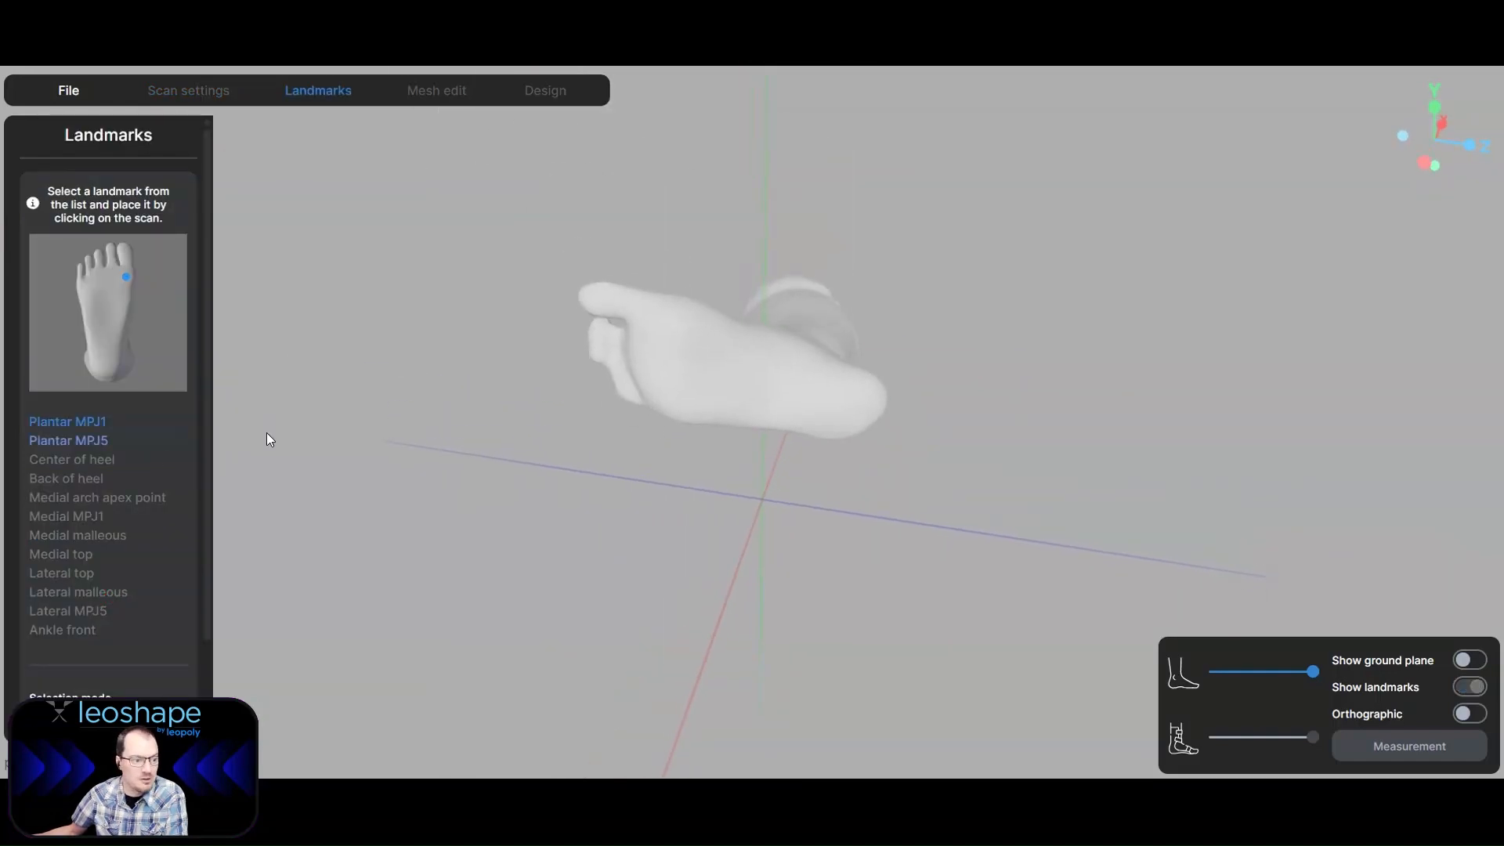
pyautogui.click(685, 315)
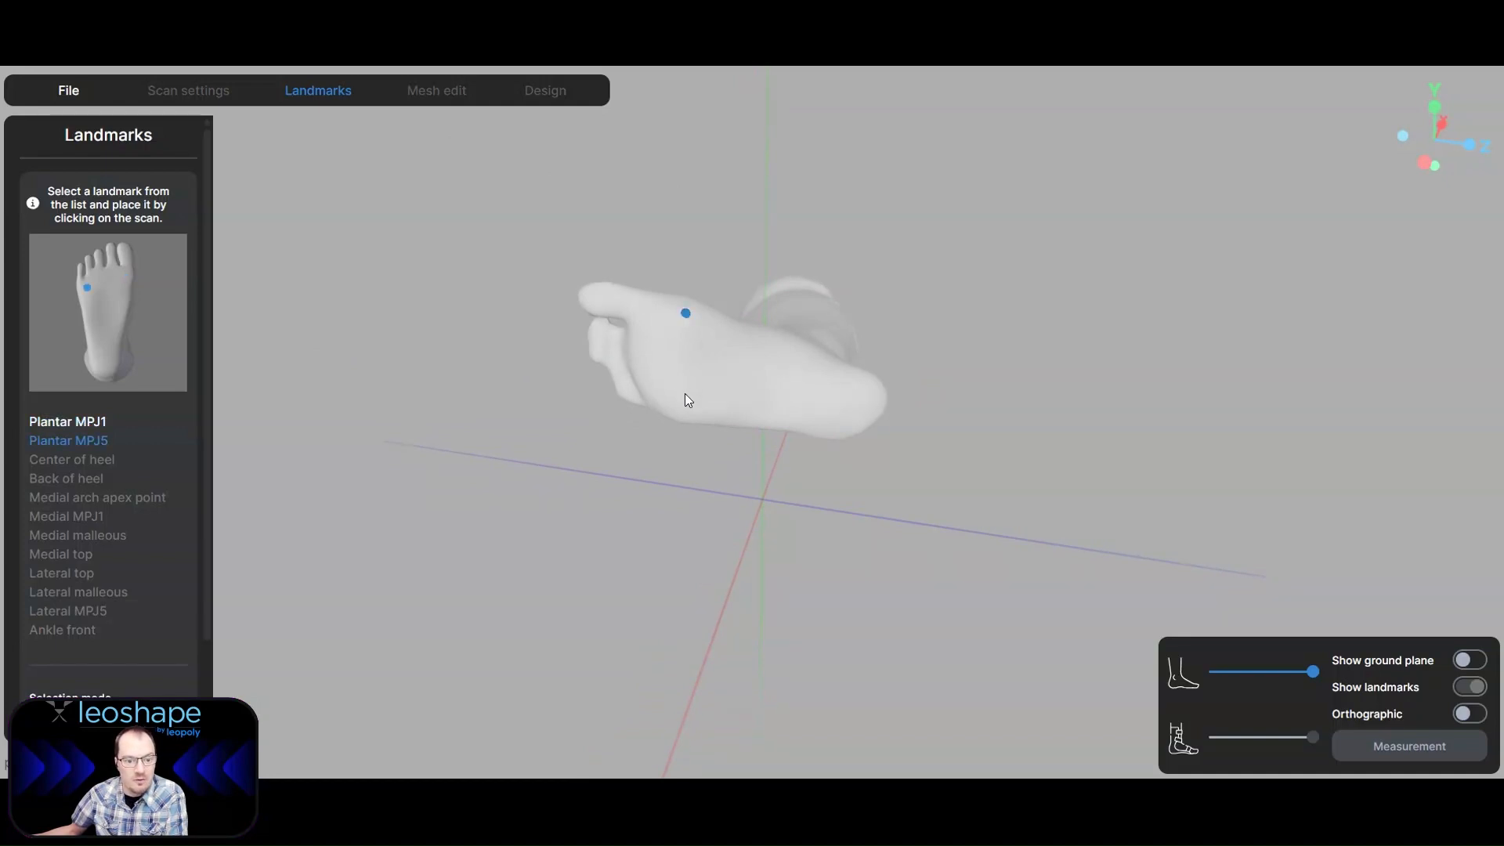
pyautogui.click(686, 407)
pyautogui.click(854, 406)
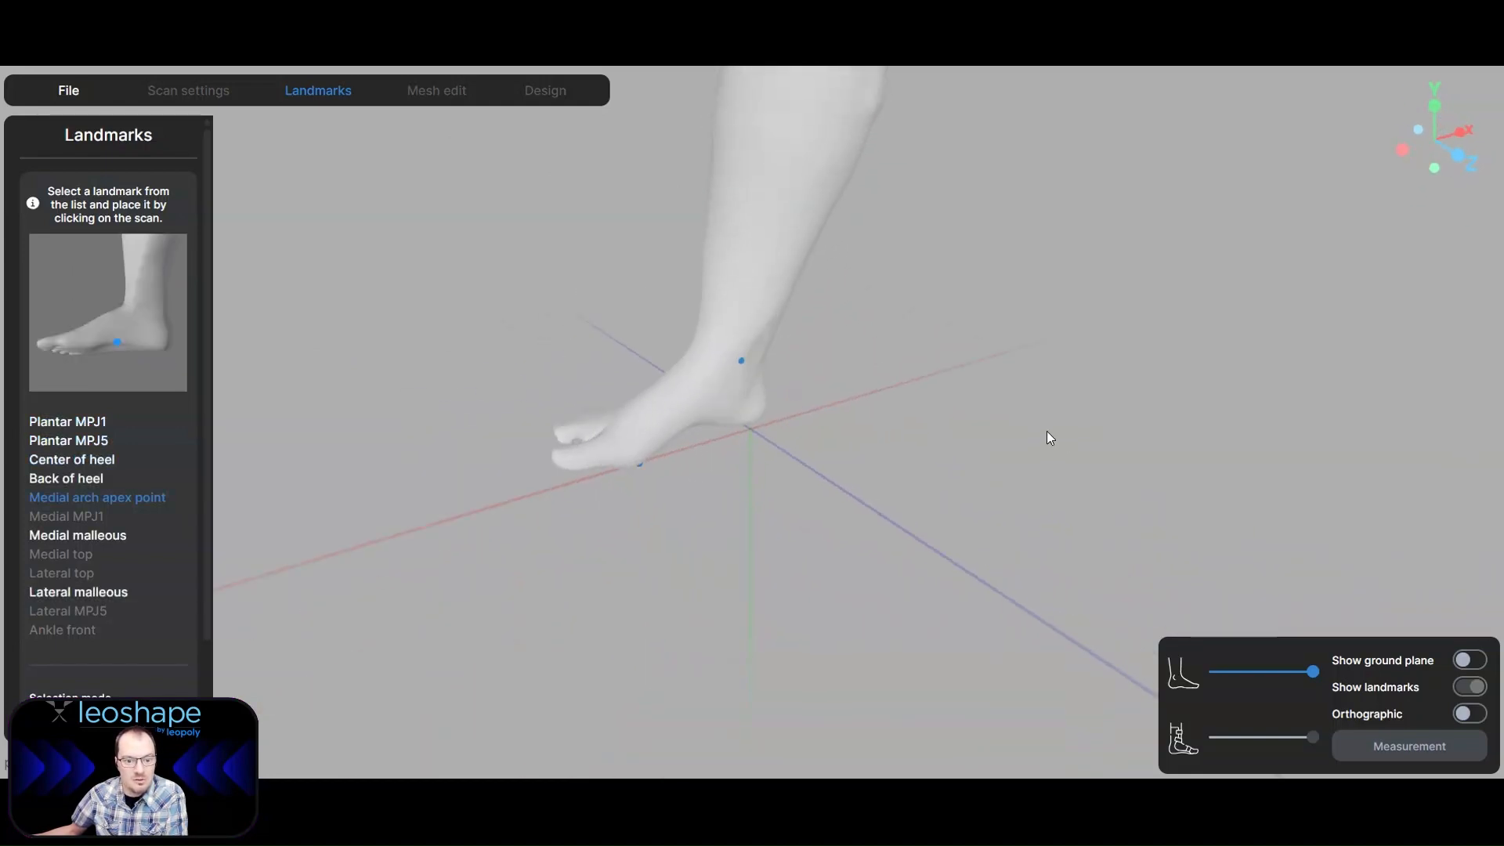
# Reposition the Lateral malleous landmark on the outer ankle bone.
pyautogui.moveTo(868, 293); pyautogui.dragTo(873, 400, button='middle')
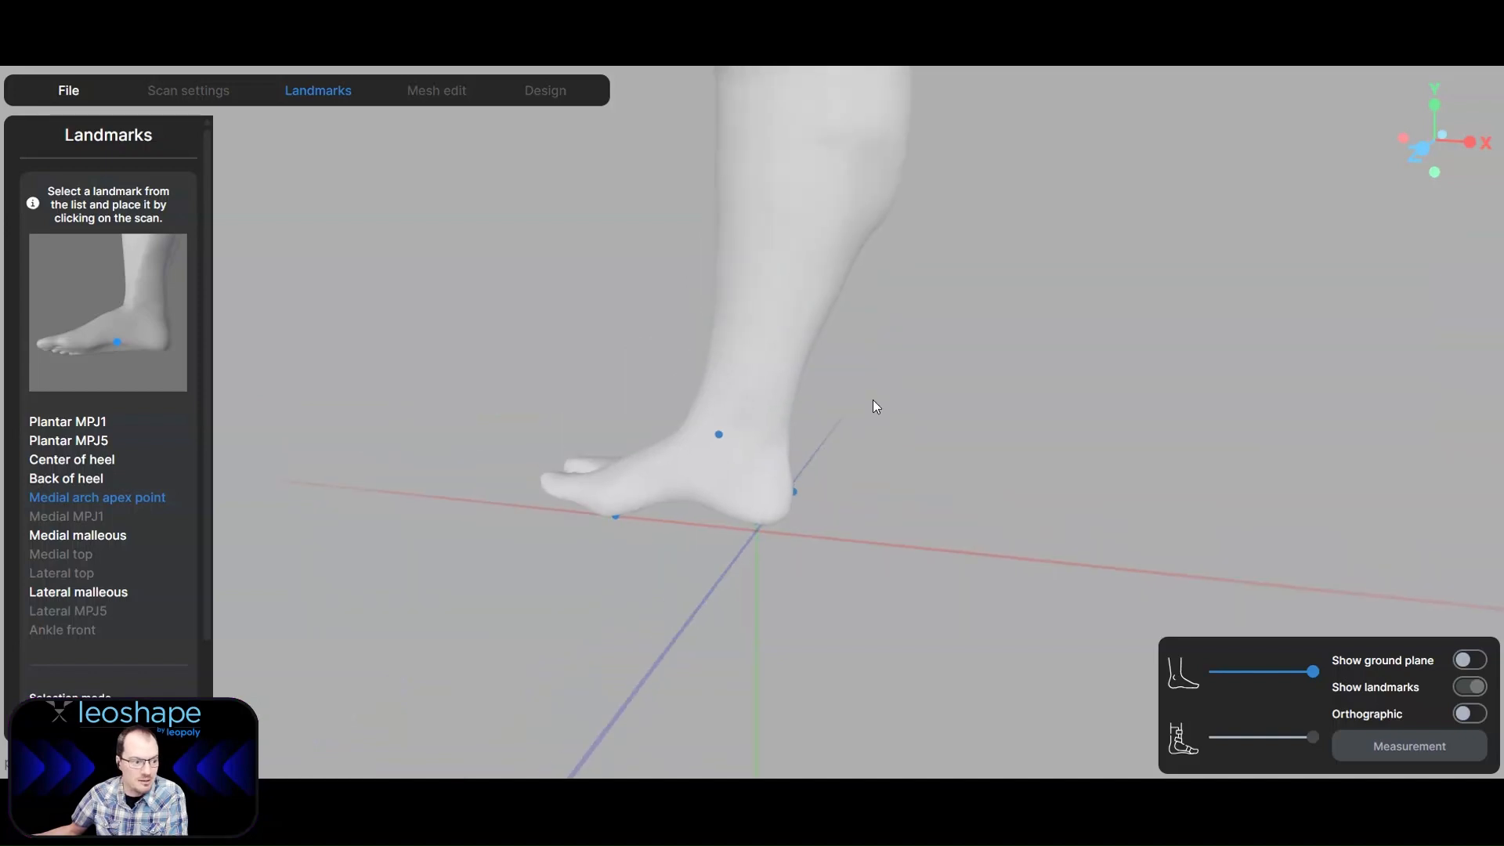
pyautogui.moveTo(873, 400); pyautogui.dragTo(954, 351, button='right')
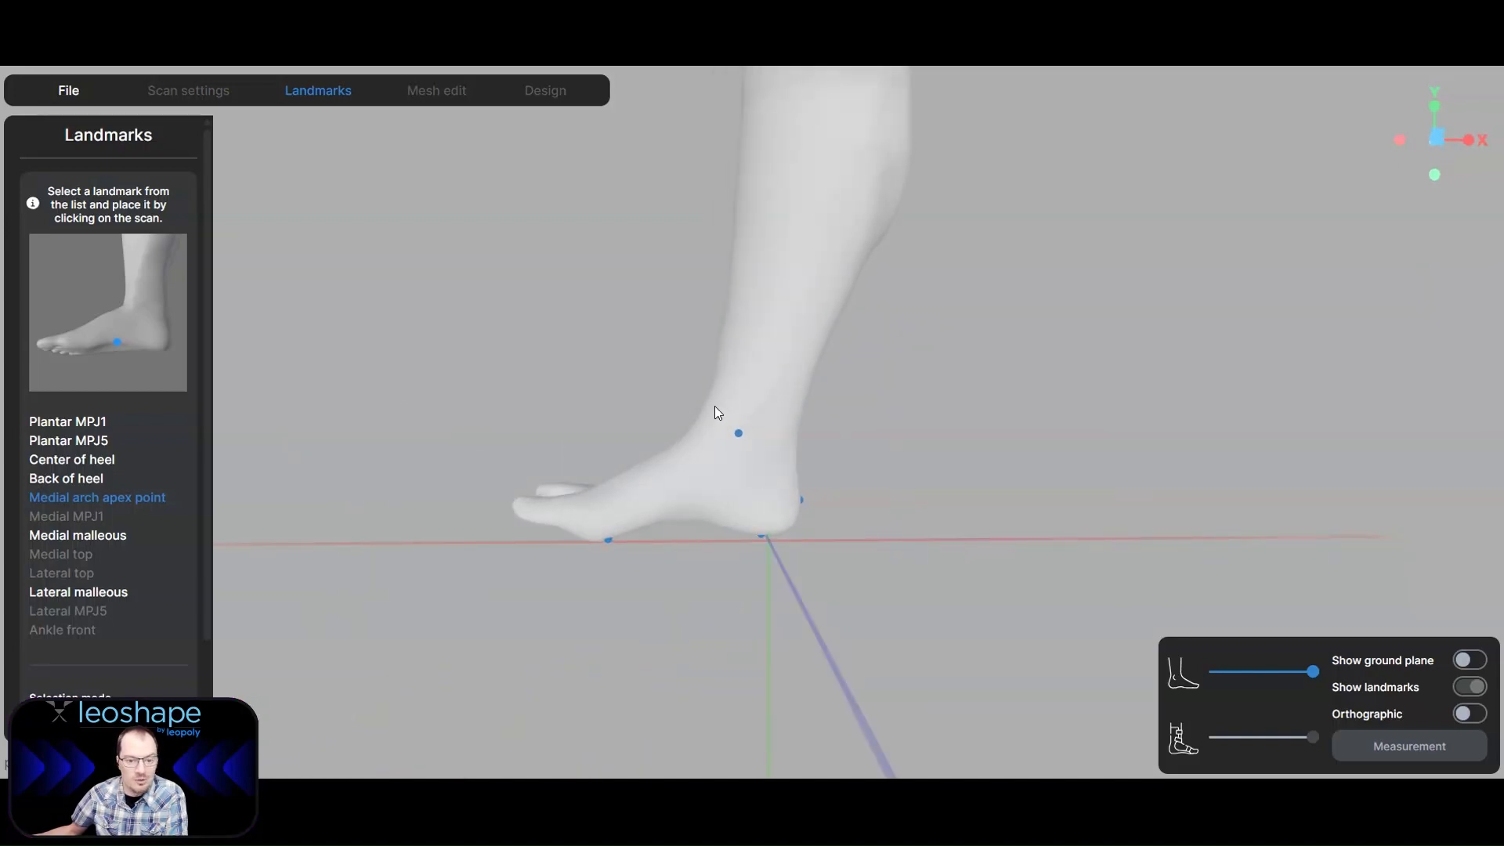
pyautogui.moveTo(796, 514); pyautogui.dragTo(460, 539, button='right')
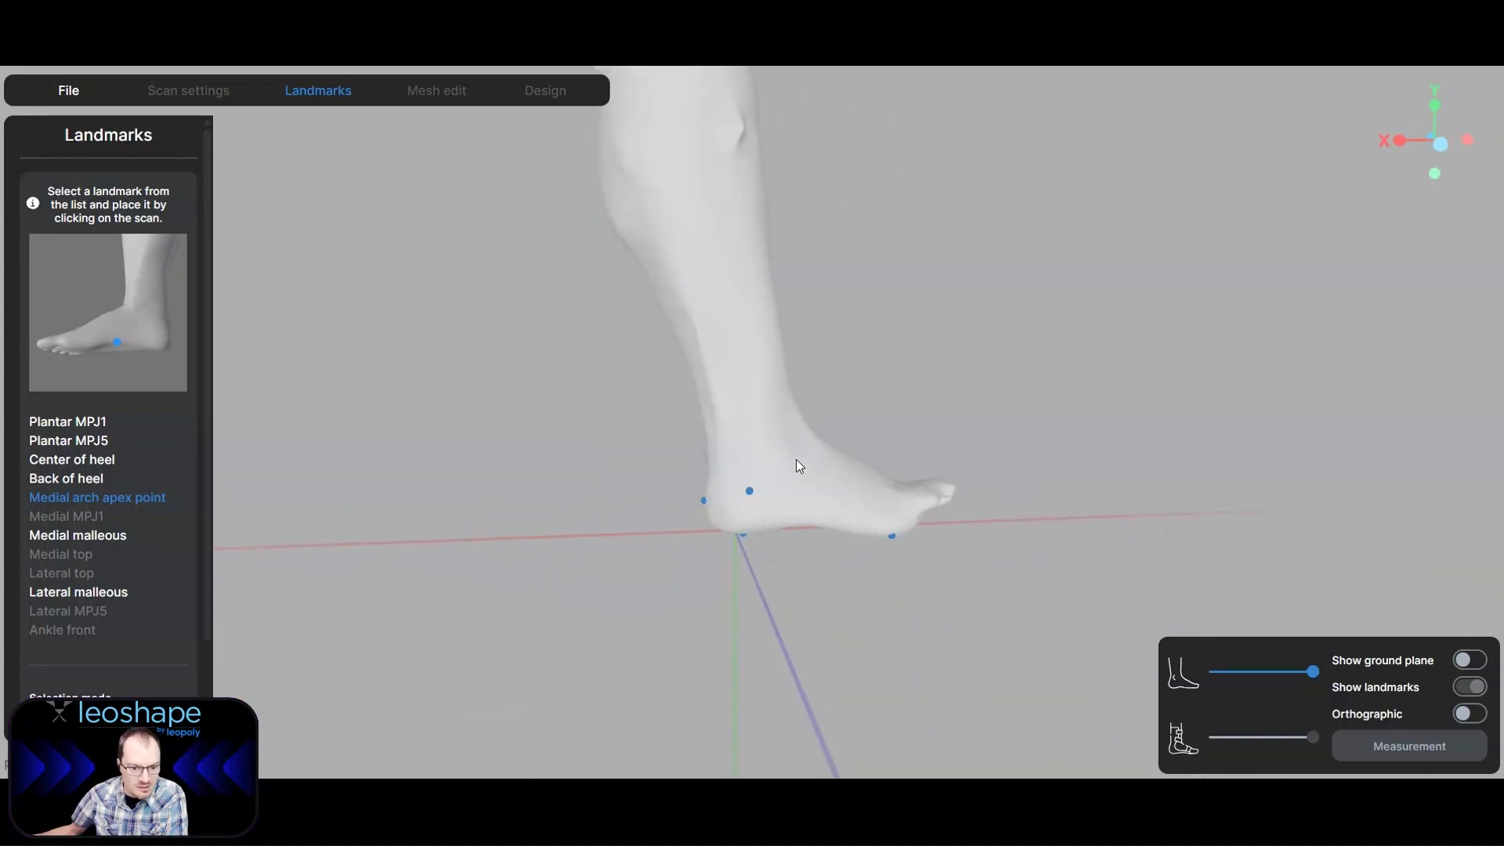
pyautogui.click(94, 592)
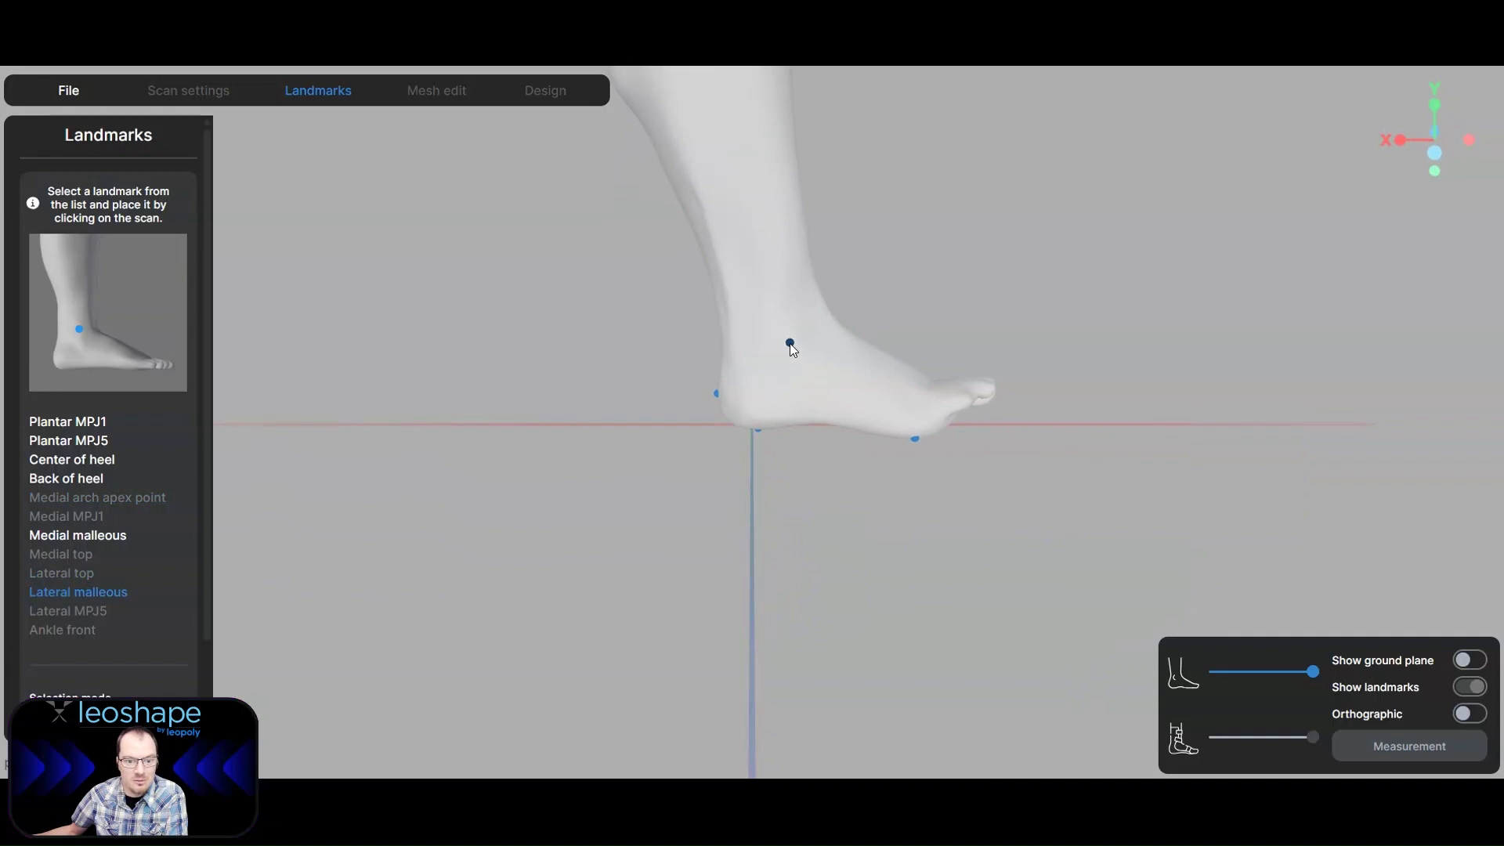
pyautogui.click(790, 343)
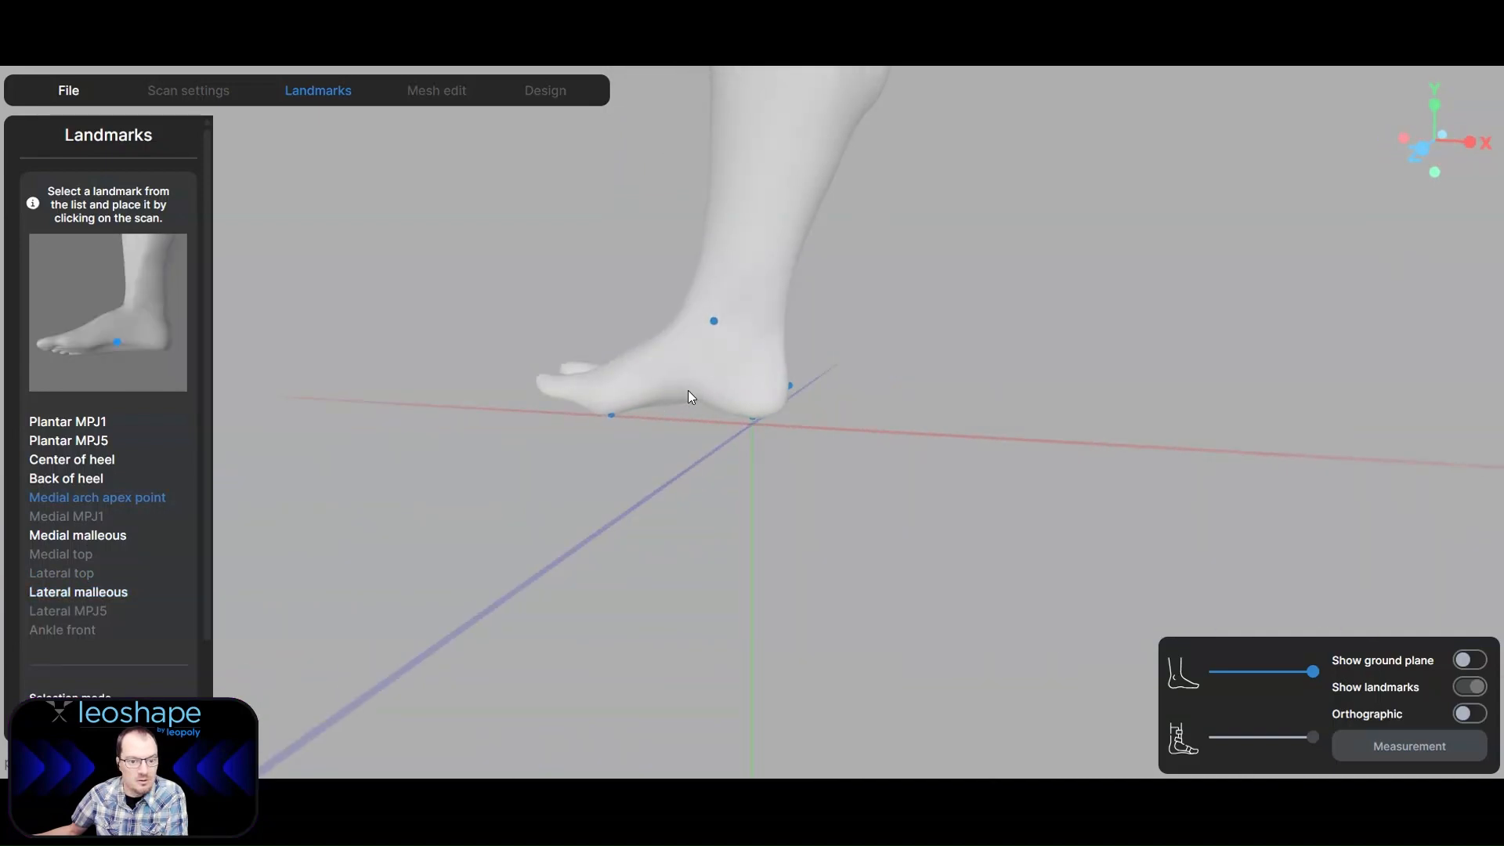
# Place the Medial arch apex point, Medial MPJ1, Medial top, Lateral top, Lateral MPJ5 and Ankle front landmarks on the scan.
pyautogui.click(687, 392)
pyautogui.click(611, 439)
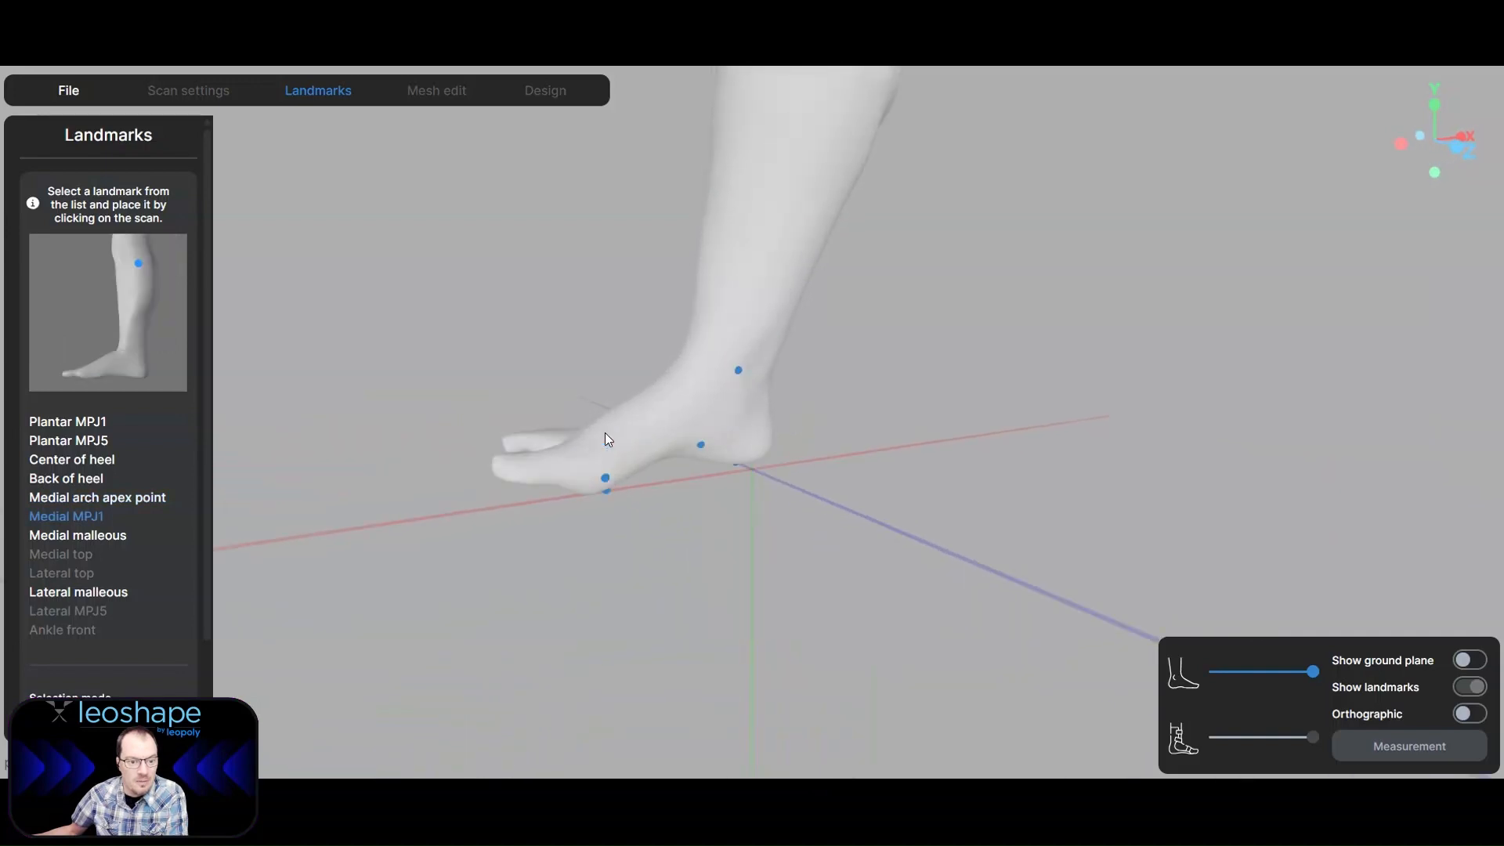
pyautogui.click(703, 284)
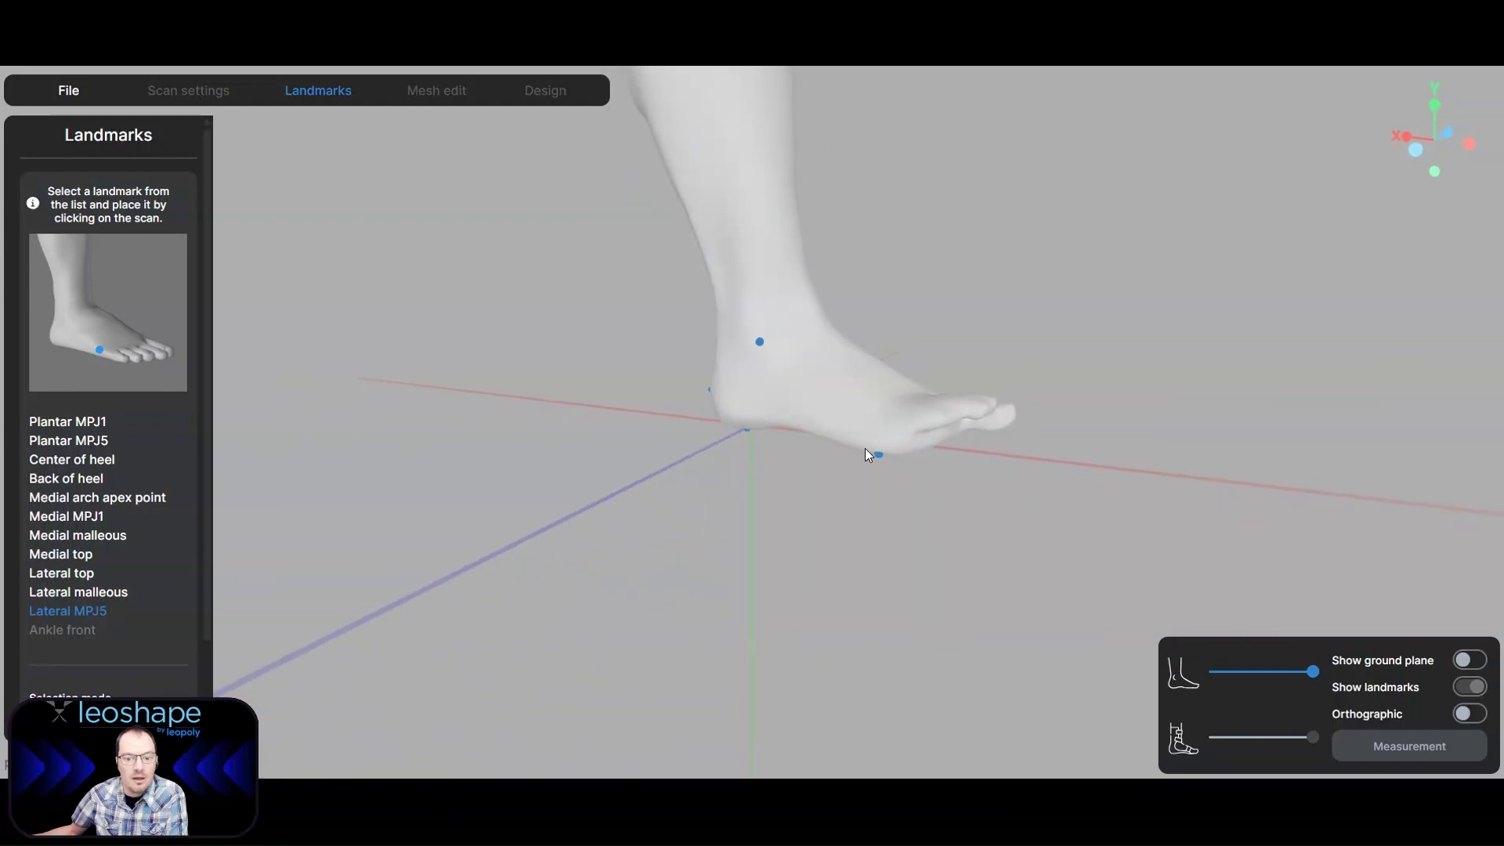
pyautogui.click(872, 448)
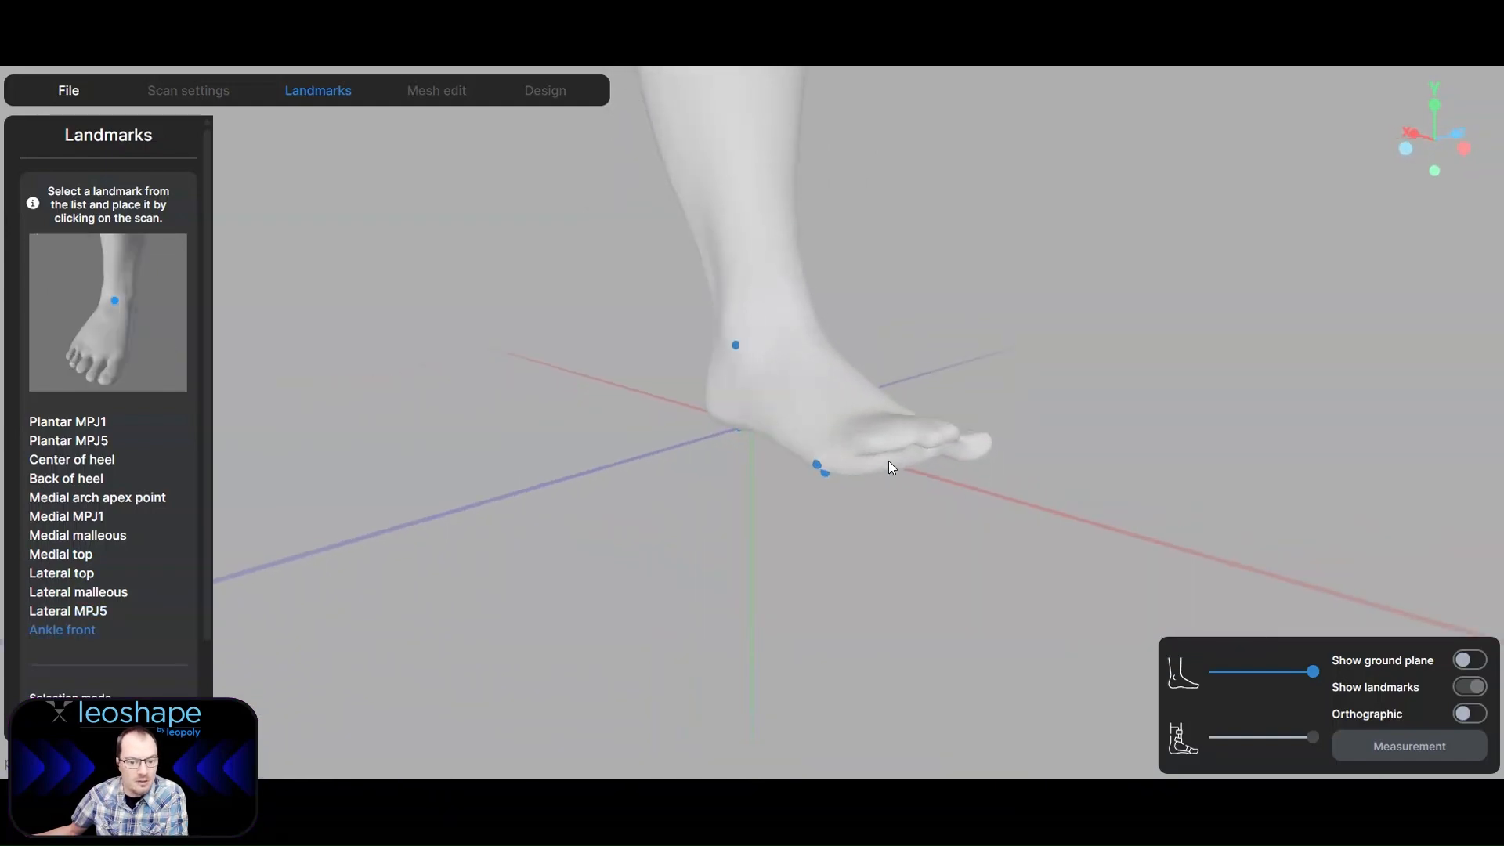
pyautogui.click(747, 337)
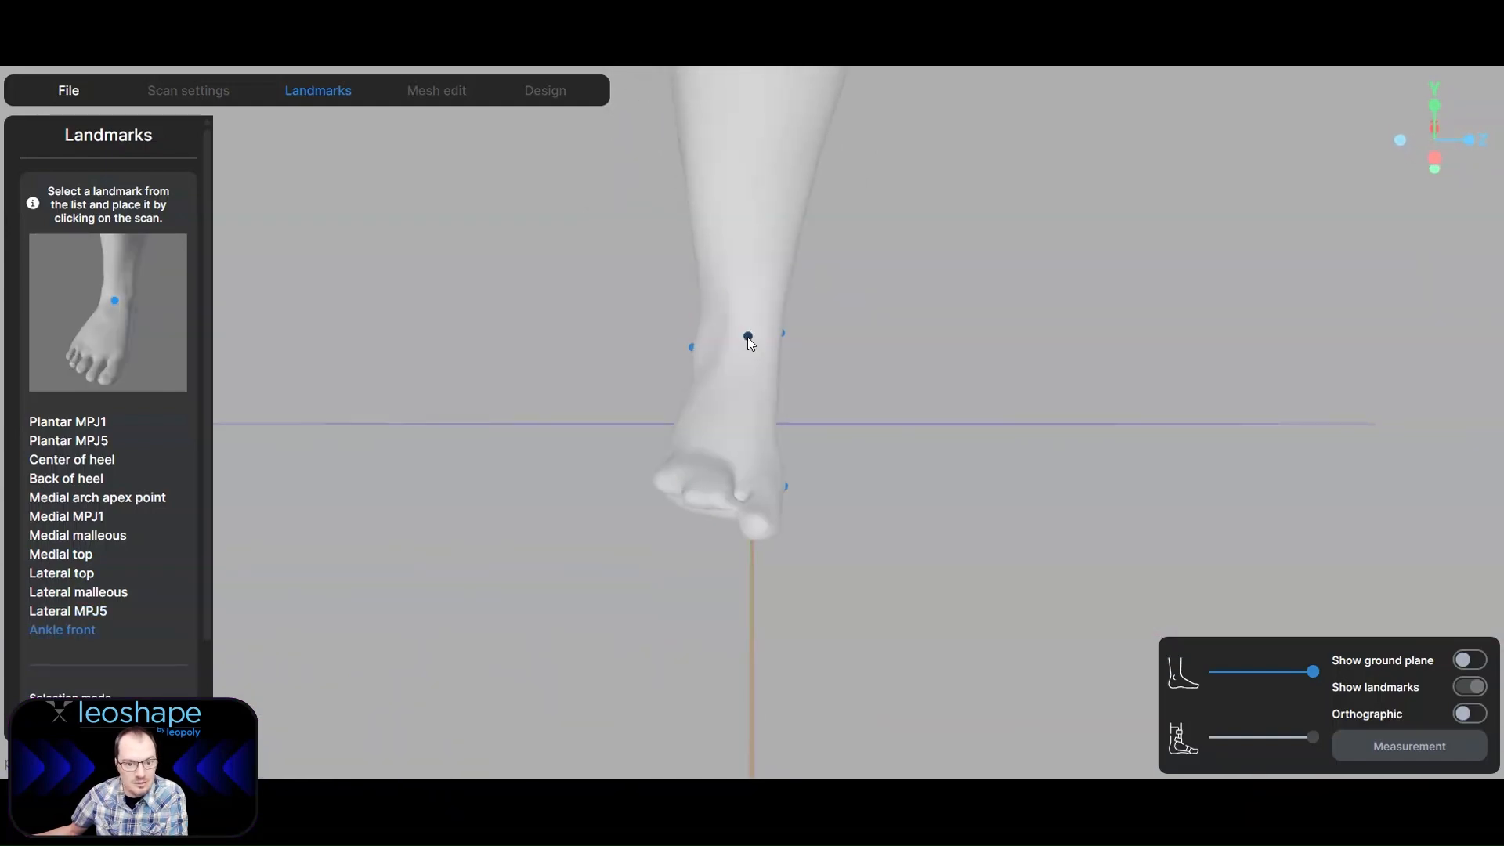
# Set the landmark selection mode to Shank to vertical and proceed to mesh editing.
pyautogui.moveTo(748, 337); pyautogui.dragTo(609, 528, button='middle')
pyautogui.scroll(-2, 101, 627)
pyautogui.click(106, 624)
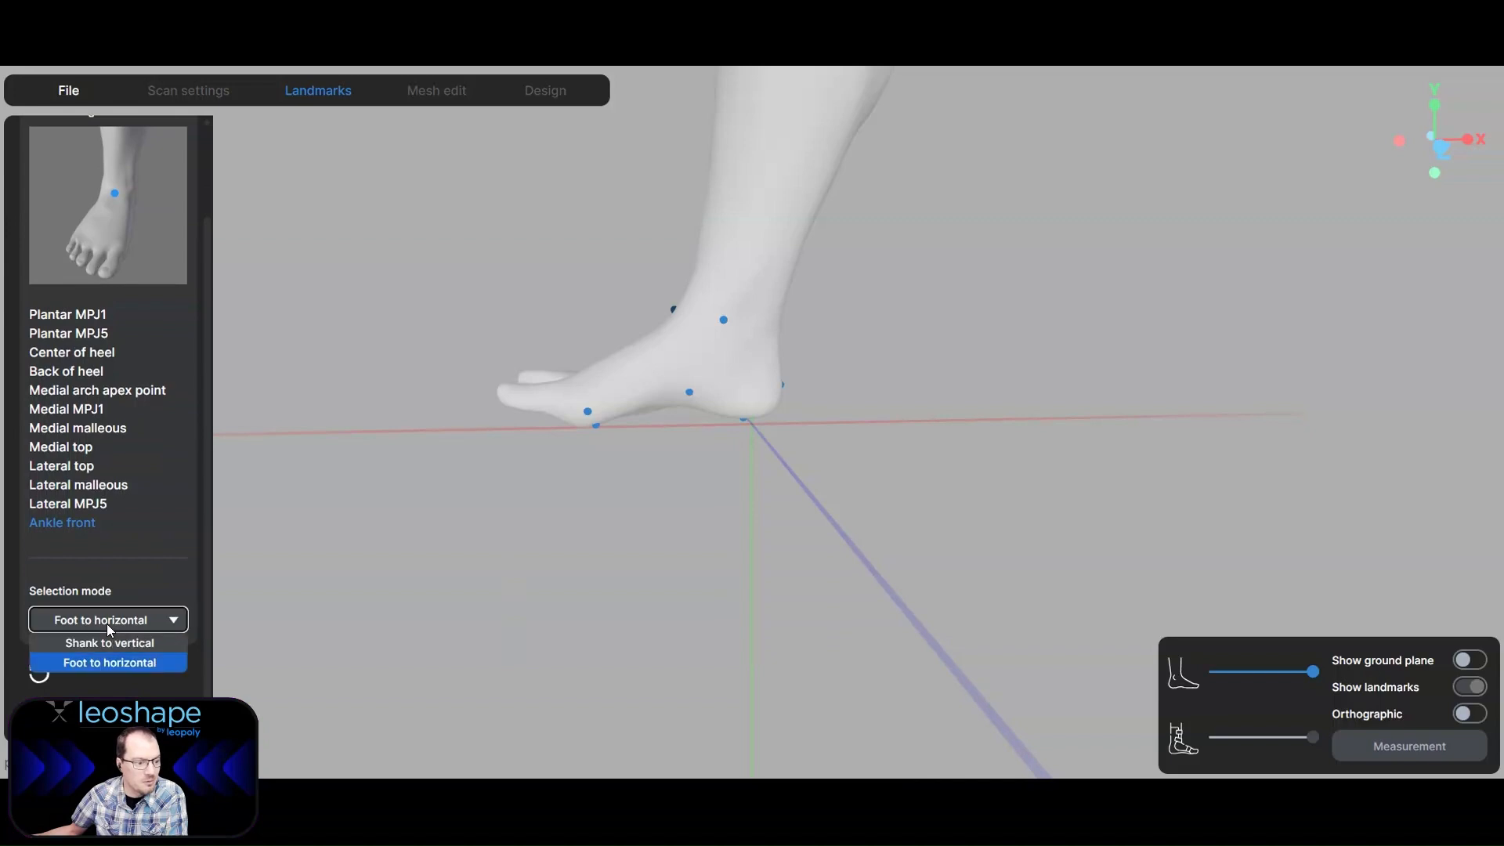
pyautogui.click(111, 639)
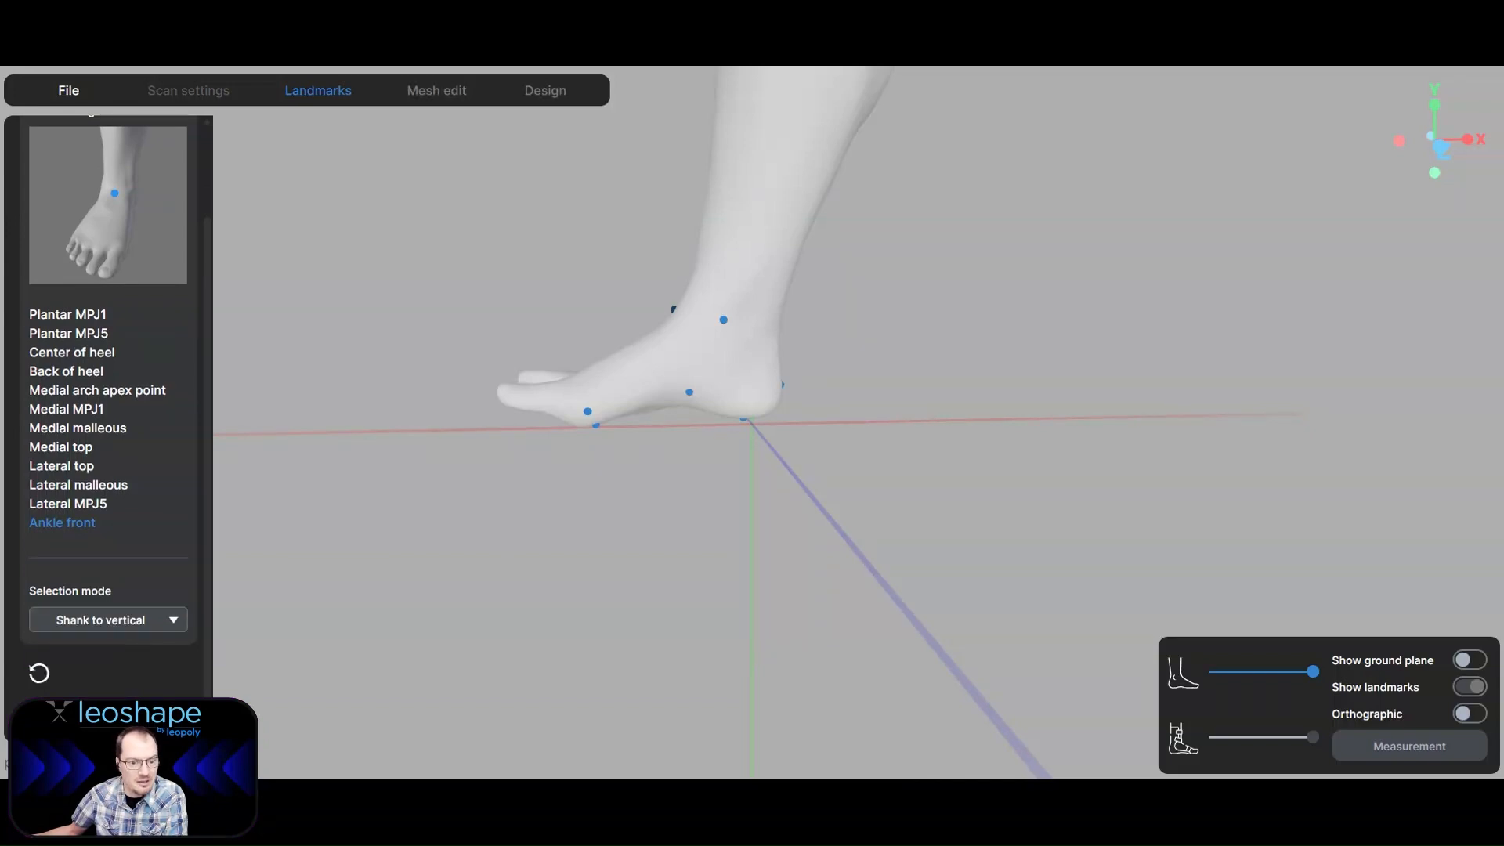
pyautogui.click(437, 90)
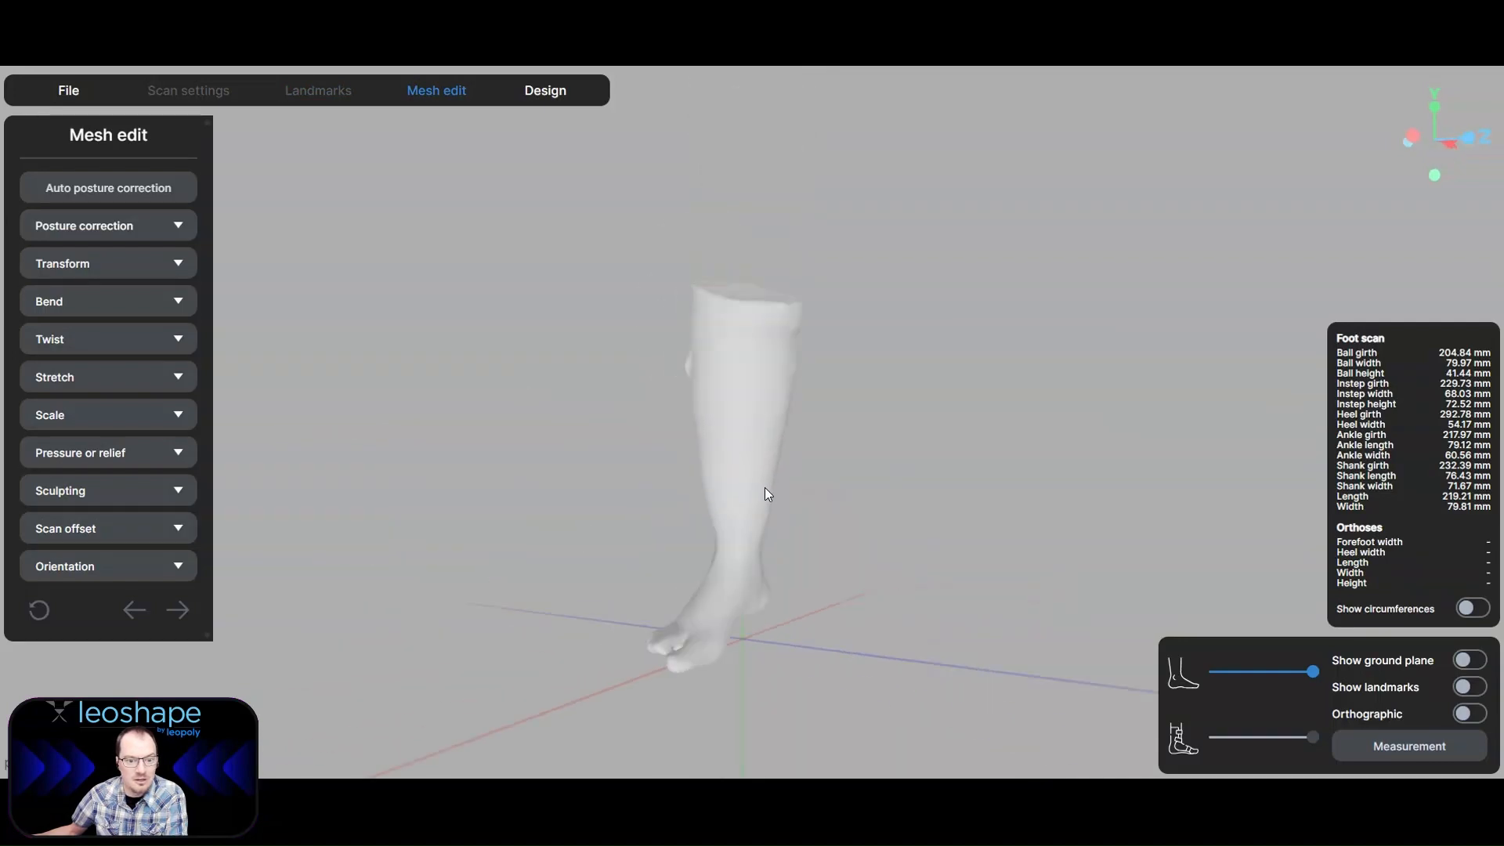
# Apply the automatic posture correction to the leg scan and check it from the side.
pyautogui.moveTo(882, 489); pyautogui.dragTo(823, 469)
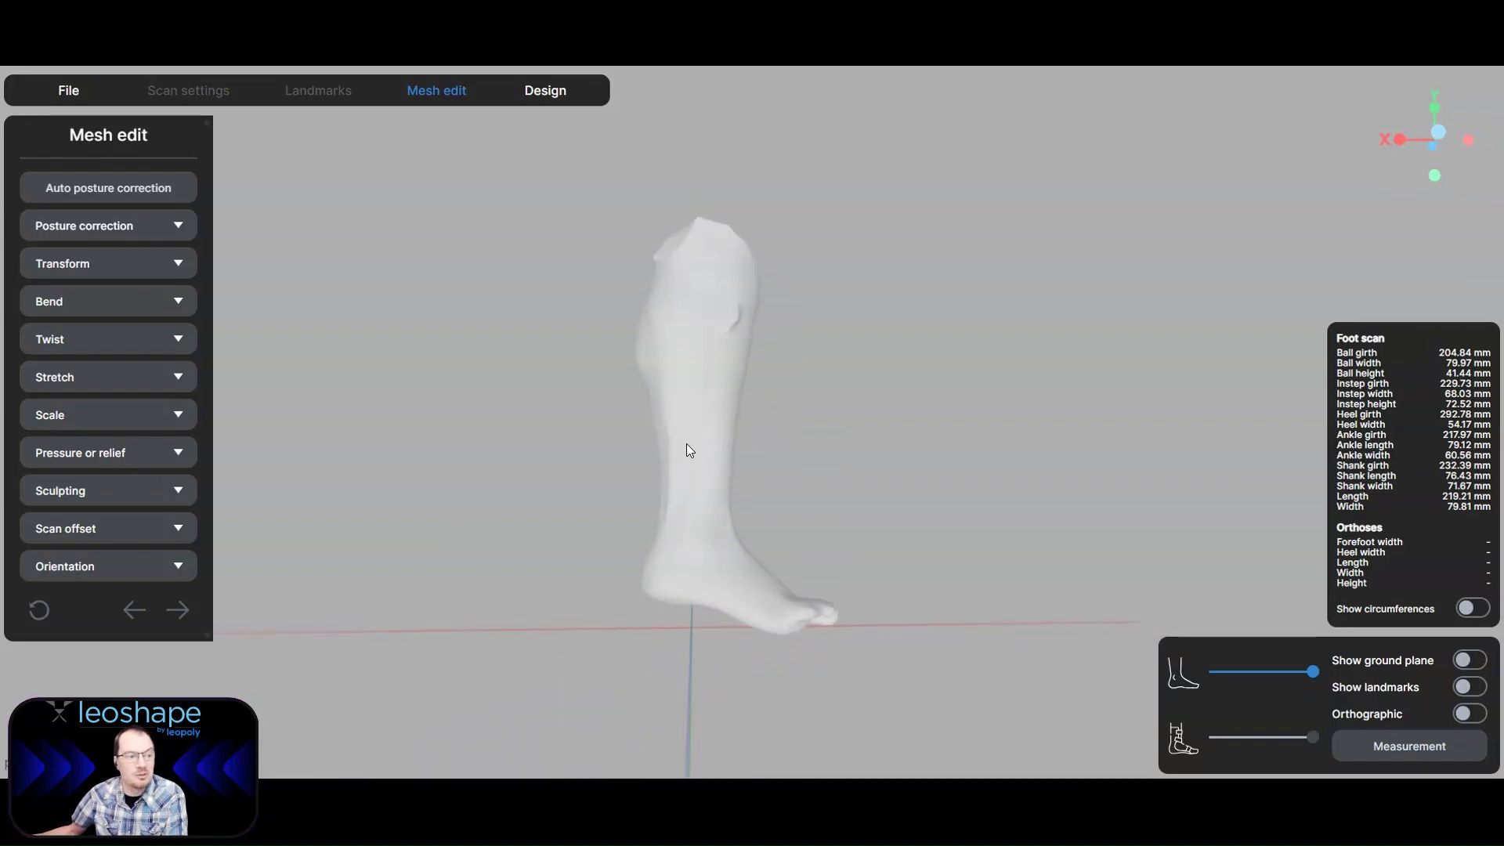
pyautogui.click(103, 196)
pyautogui.moveTo(641, 476); pyautogui.dragTo(631, 557)
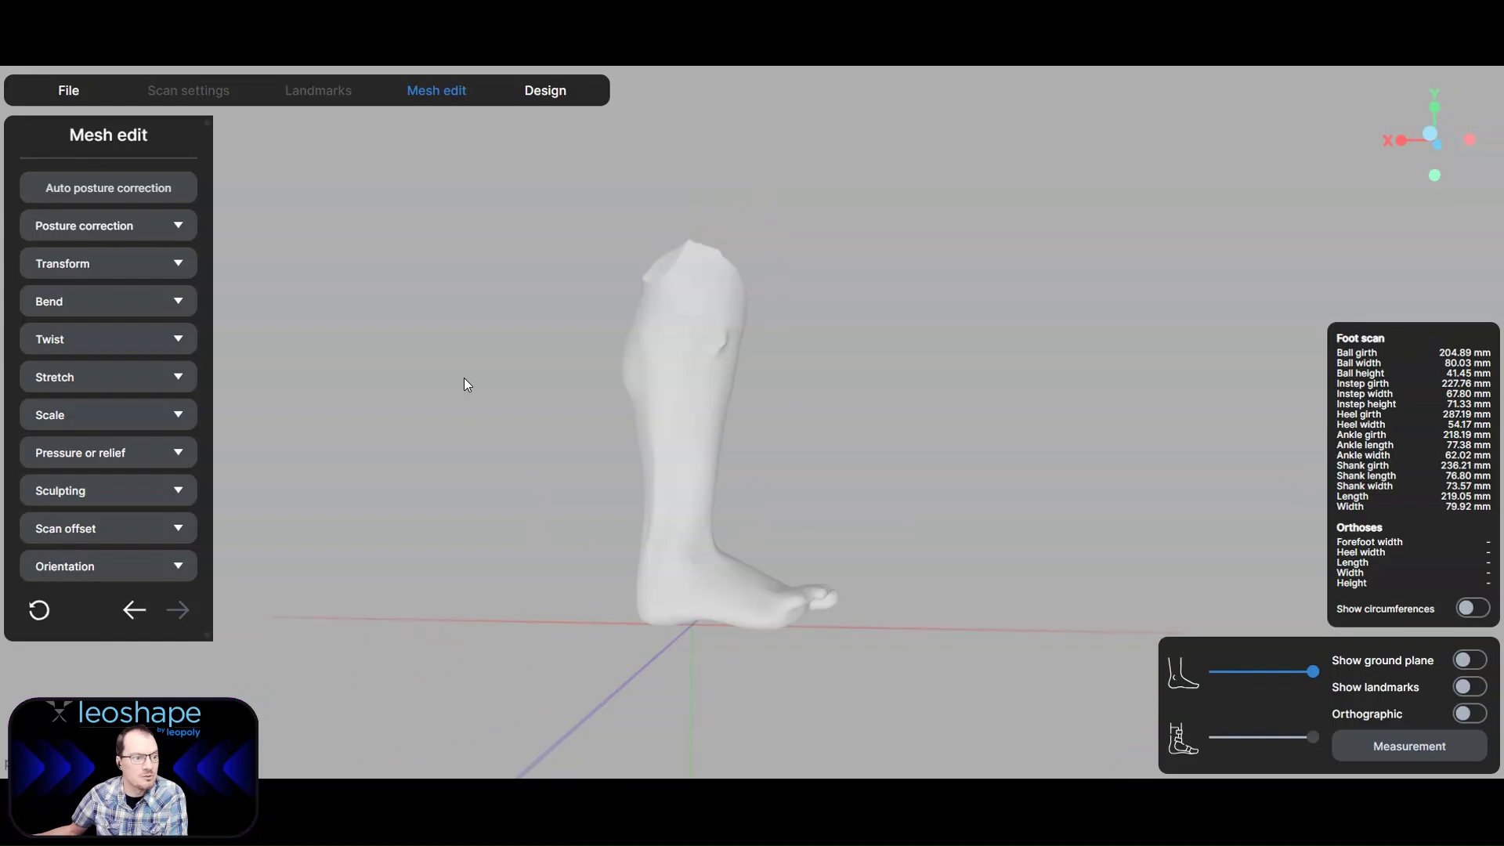
# Correct the leg's posture with MTP joints at -5.8°, a heel height of 10 mm and an SVA of 1.1°.
pyautogui.click(73, 227)
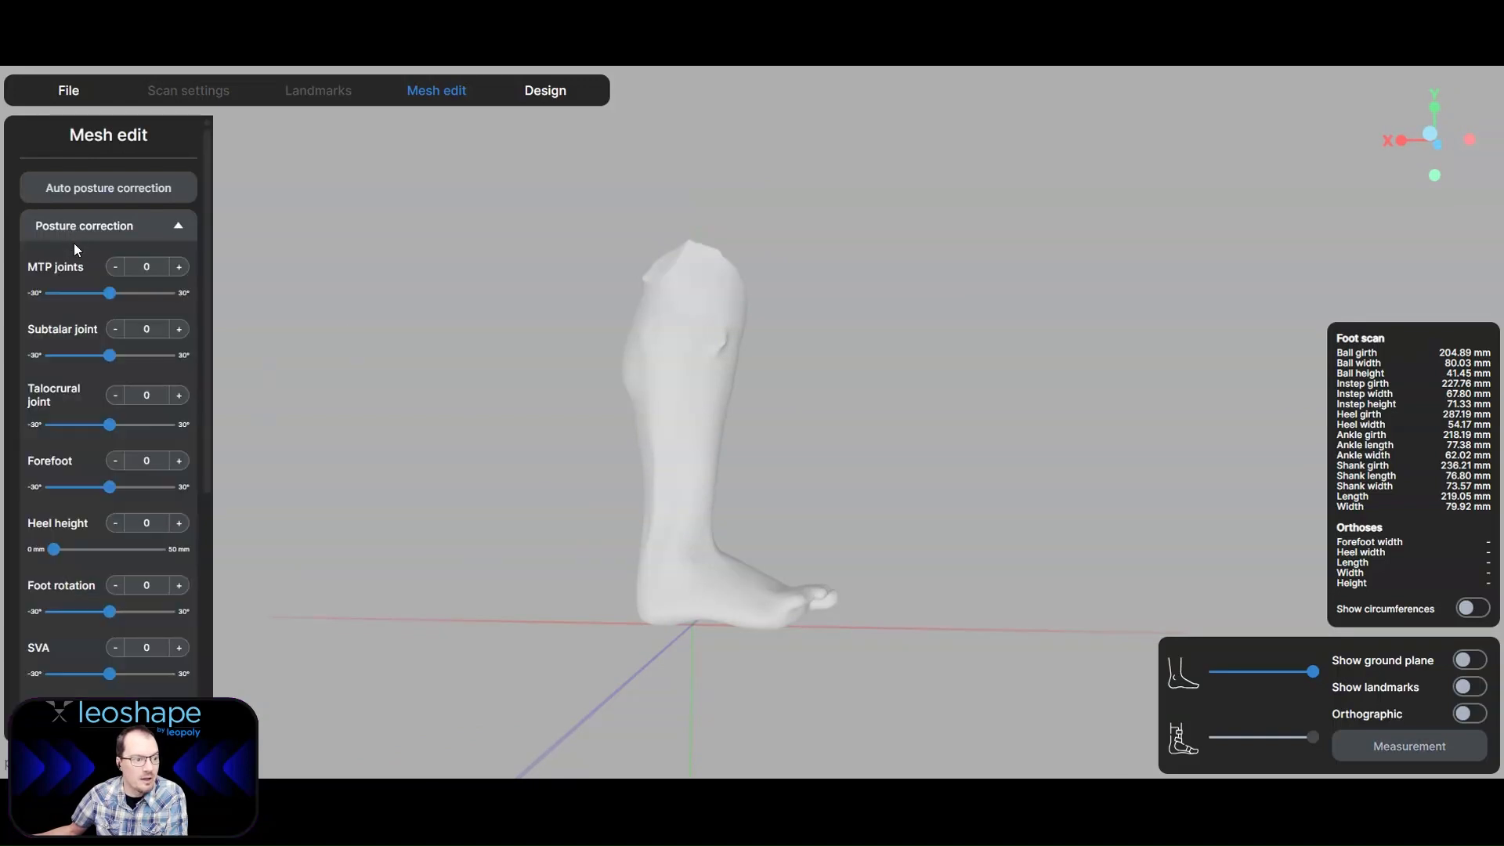
pyautogui.moveTo(110, 294)
pyautogui.mouseDown()
pyautogui.moveTo(125, 303)
pyautogui.moveTo(86, 301)
pyautogui.moveTo(99, 302)
pyautogui.mouseUp()
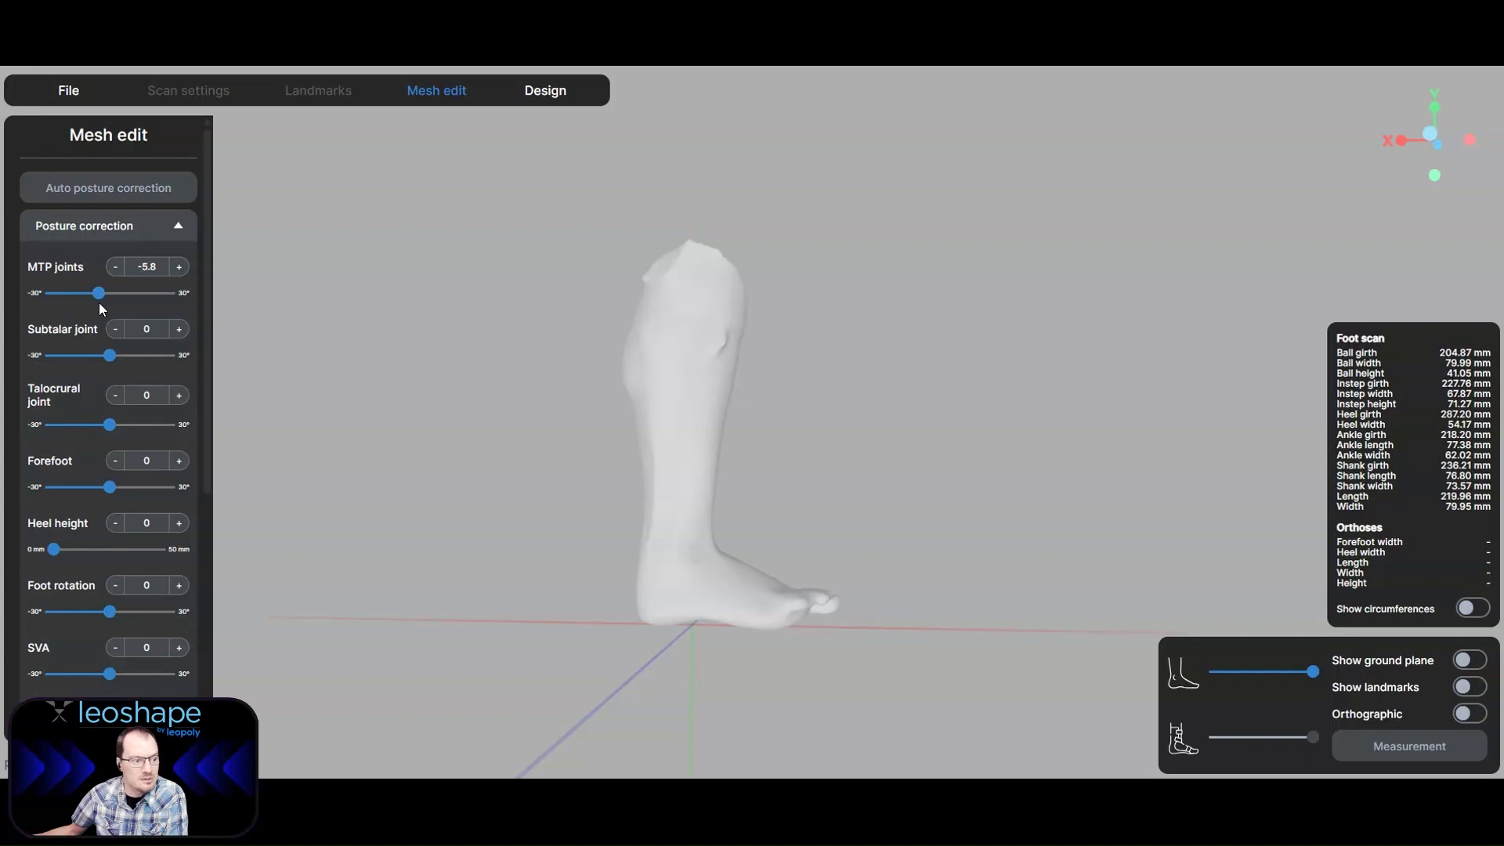
pyautogui.doubleClick(142, 525)
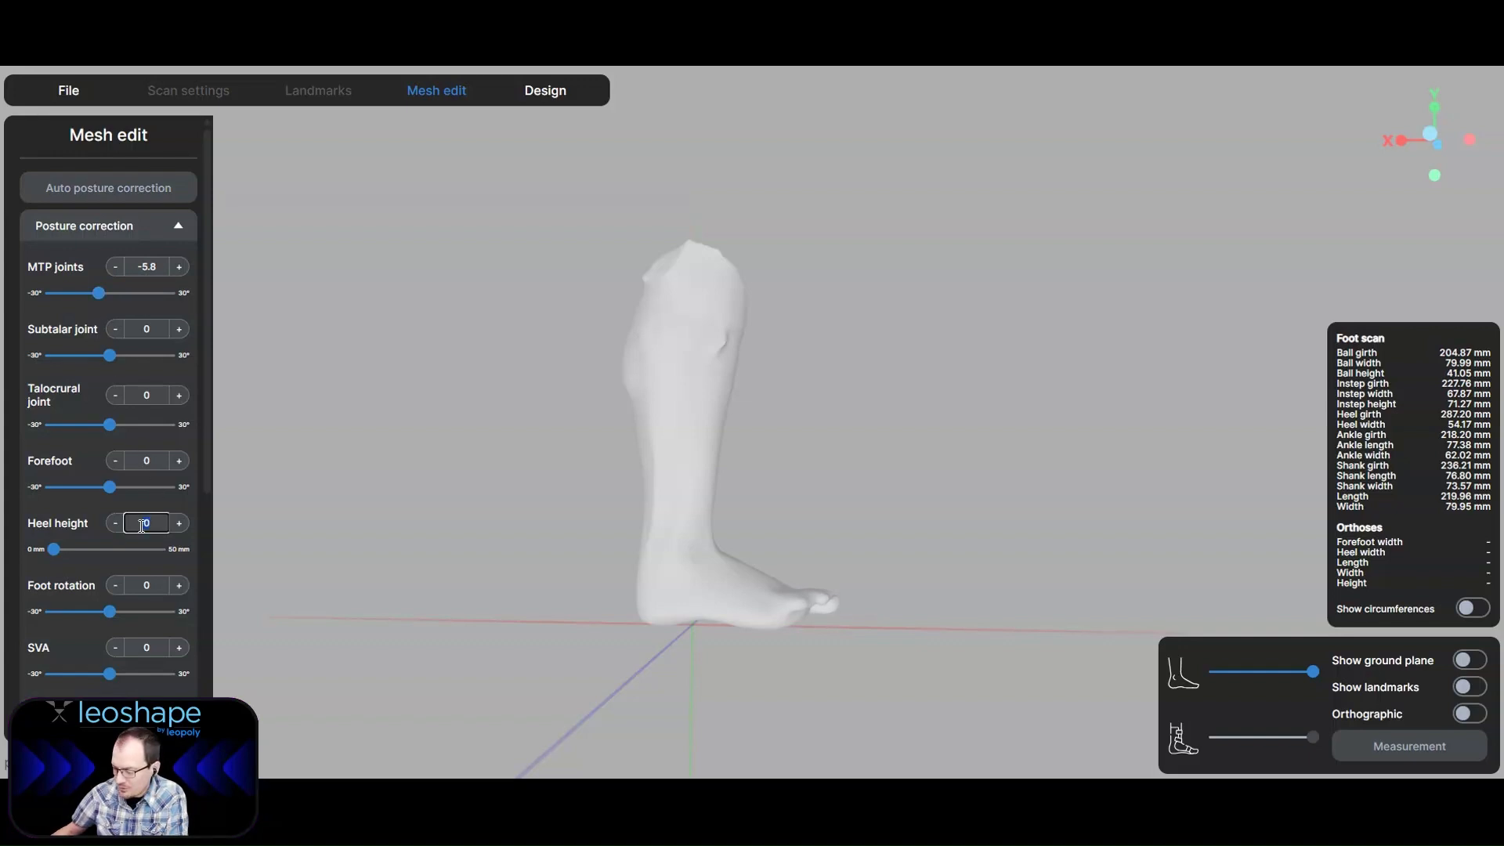
pyautogui.write('10')
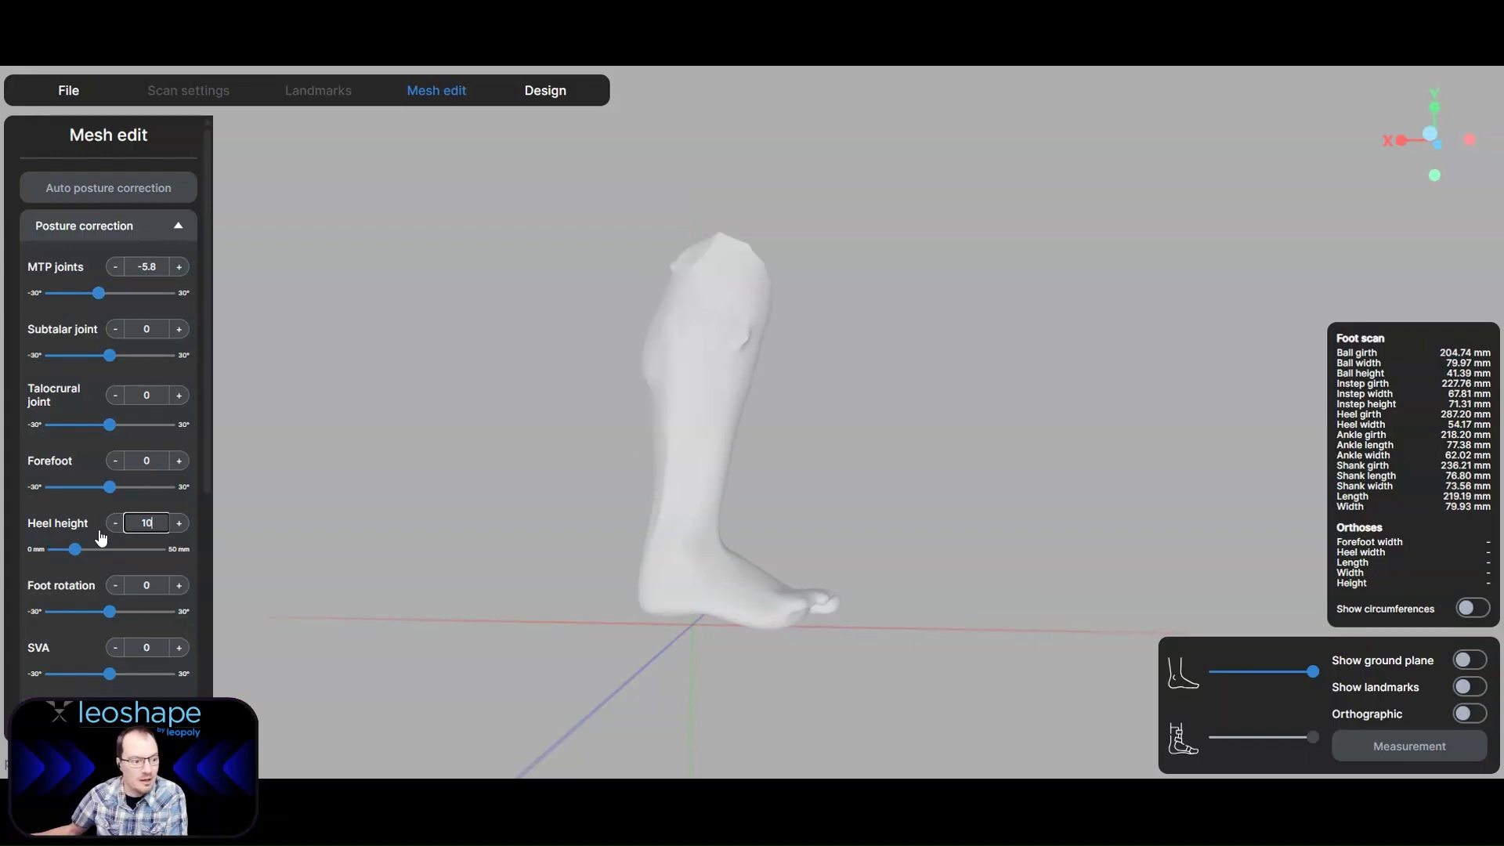
pyautogui.moveTo(110, 672); pyautogui.dragTo(112, 672)
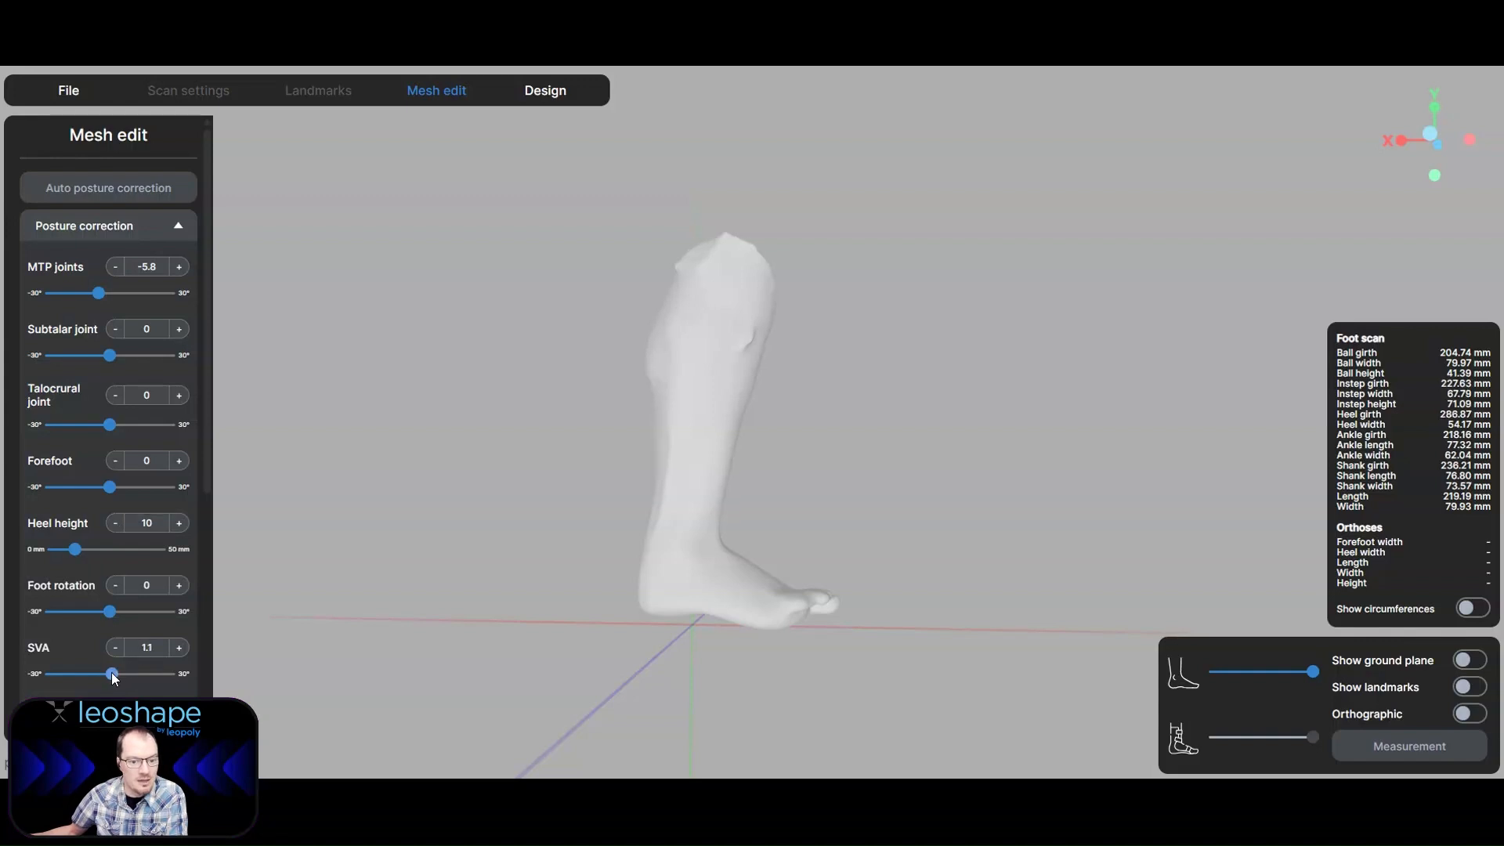
pyautogui.hotkey('ctrl', 'z')
pyautogui.hotkey('ctrl', 'z')
pyautogui.hotkey('ctrl', 'z')
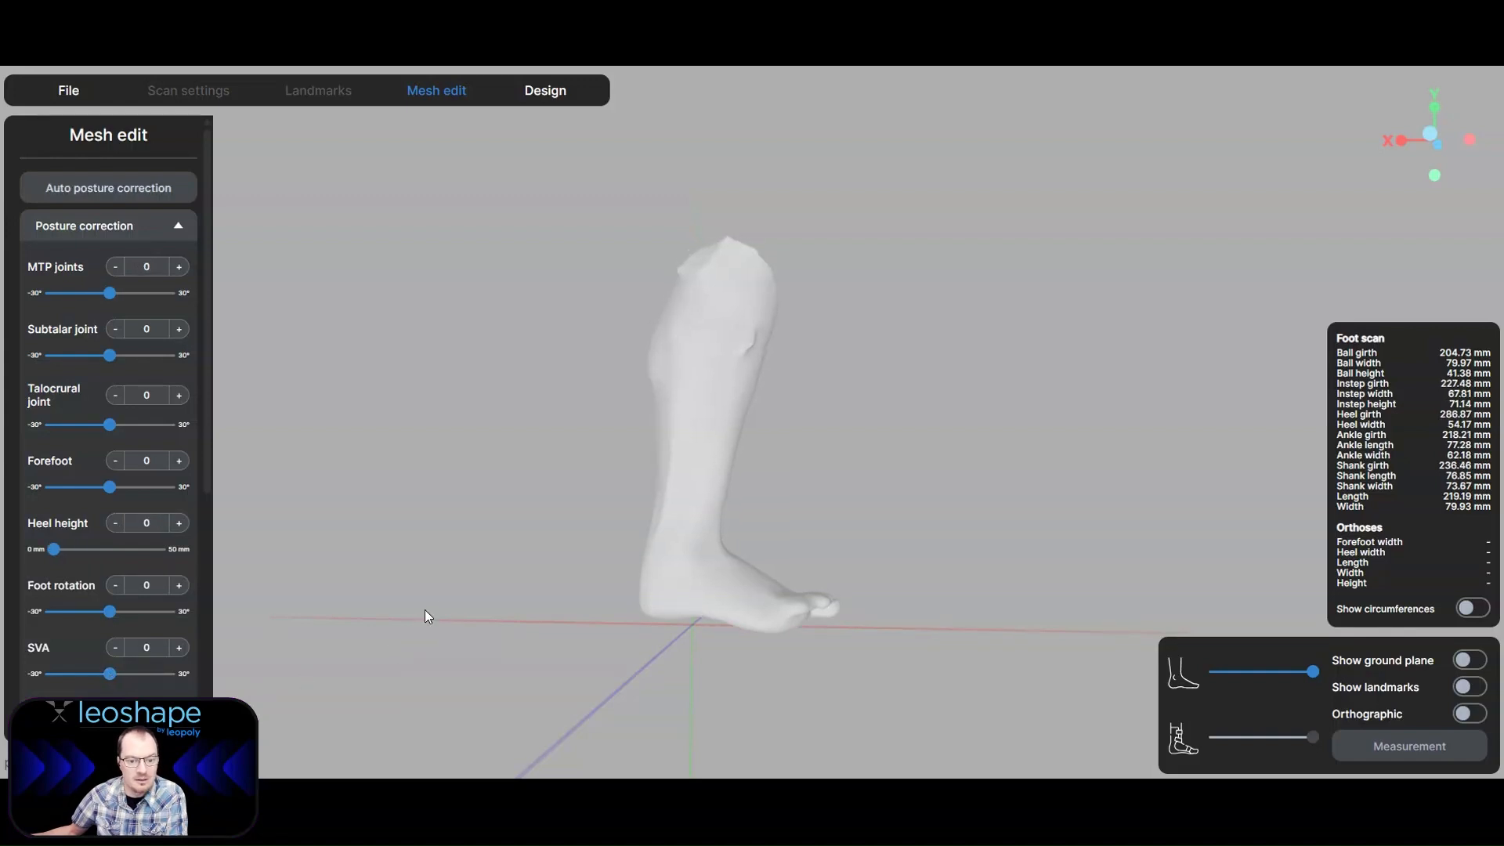
pyautogui.click(181, 238)
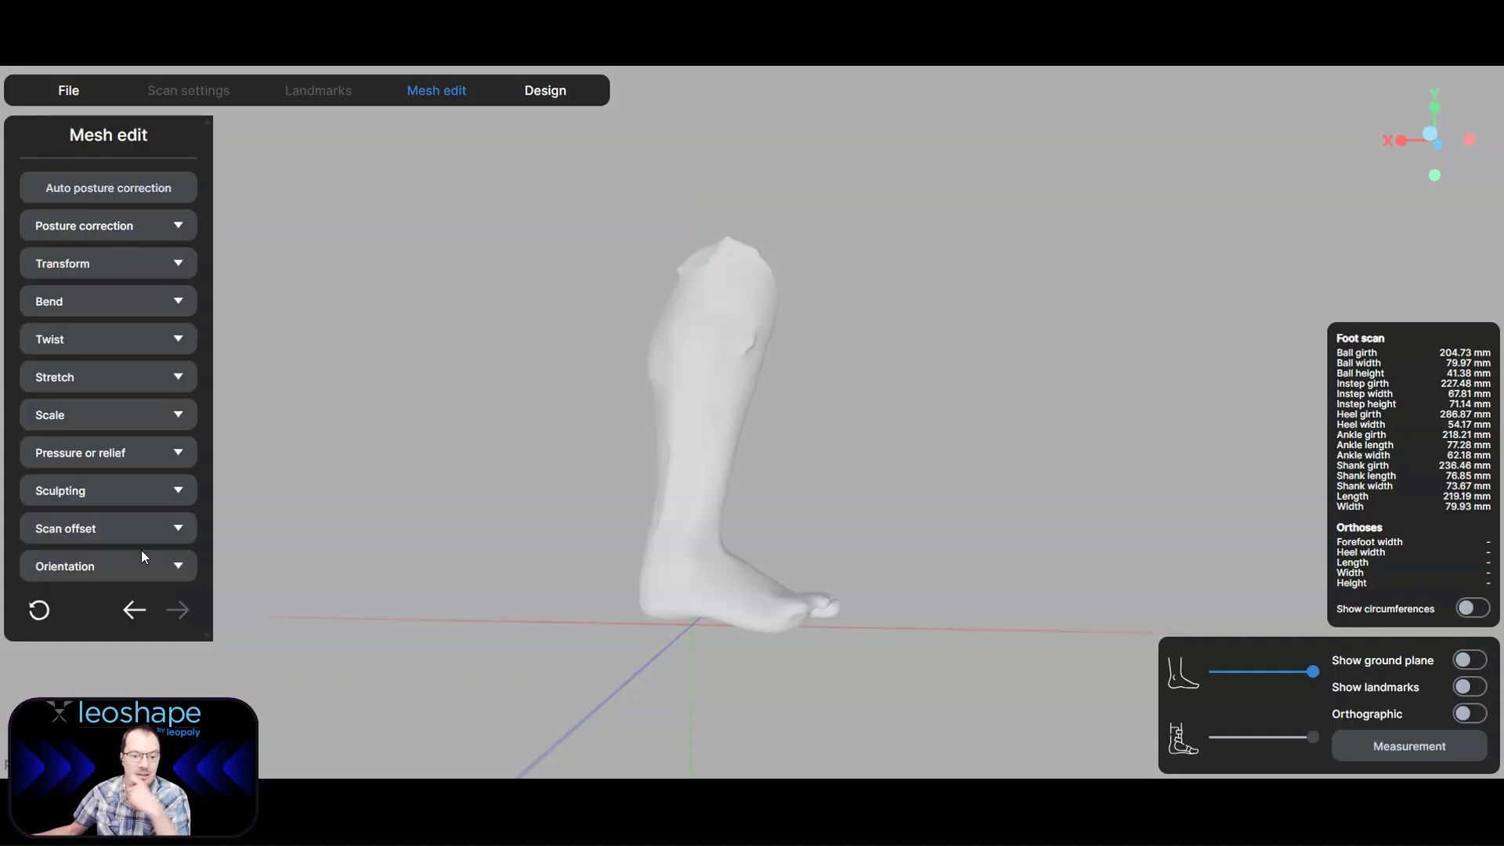
# Smooth the bump on the upper front of the shin with the Smooth sculpting brush, radius 20 mm and strength 72.8%.
pyautogui.click(112, 491)
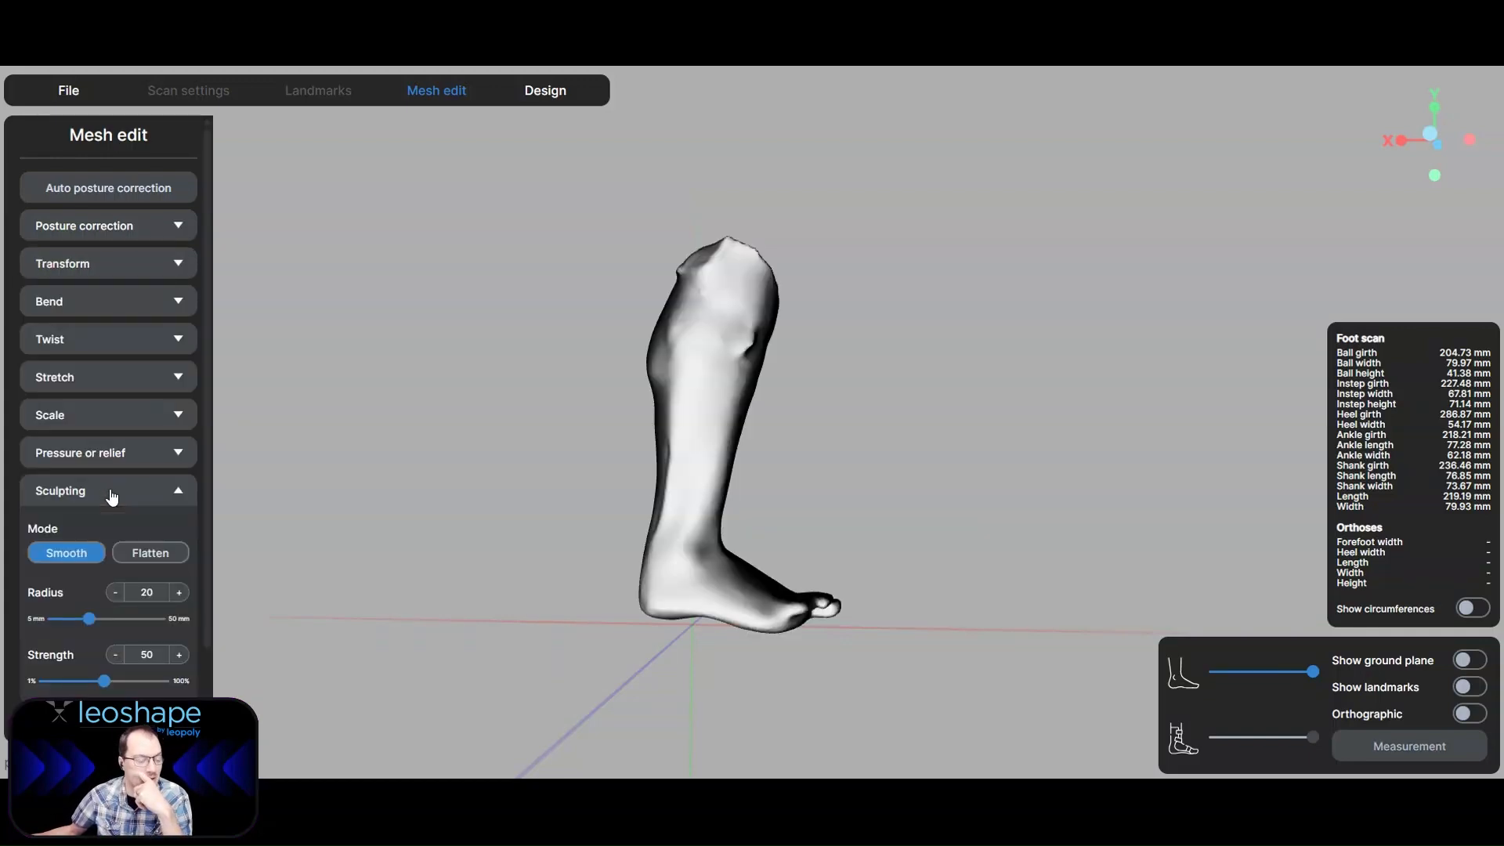
pyautogui.scroll(-1, 103, 512)
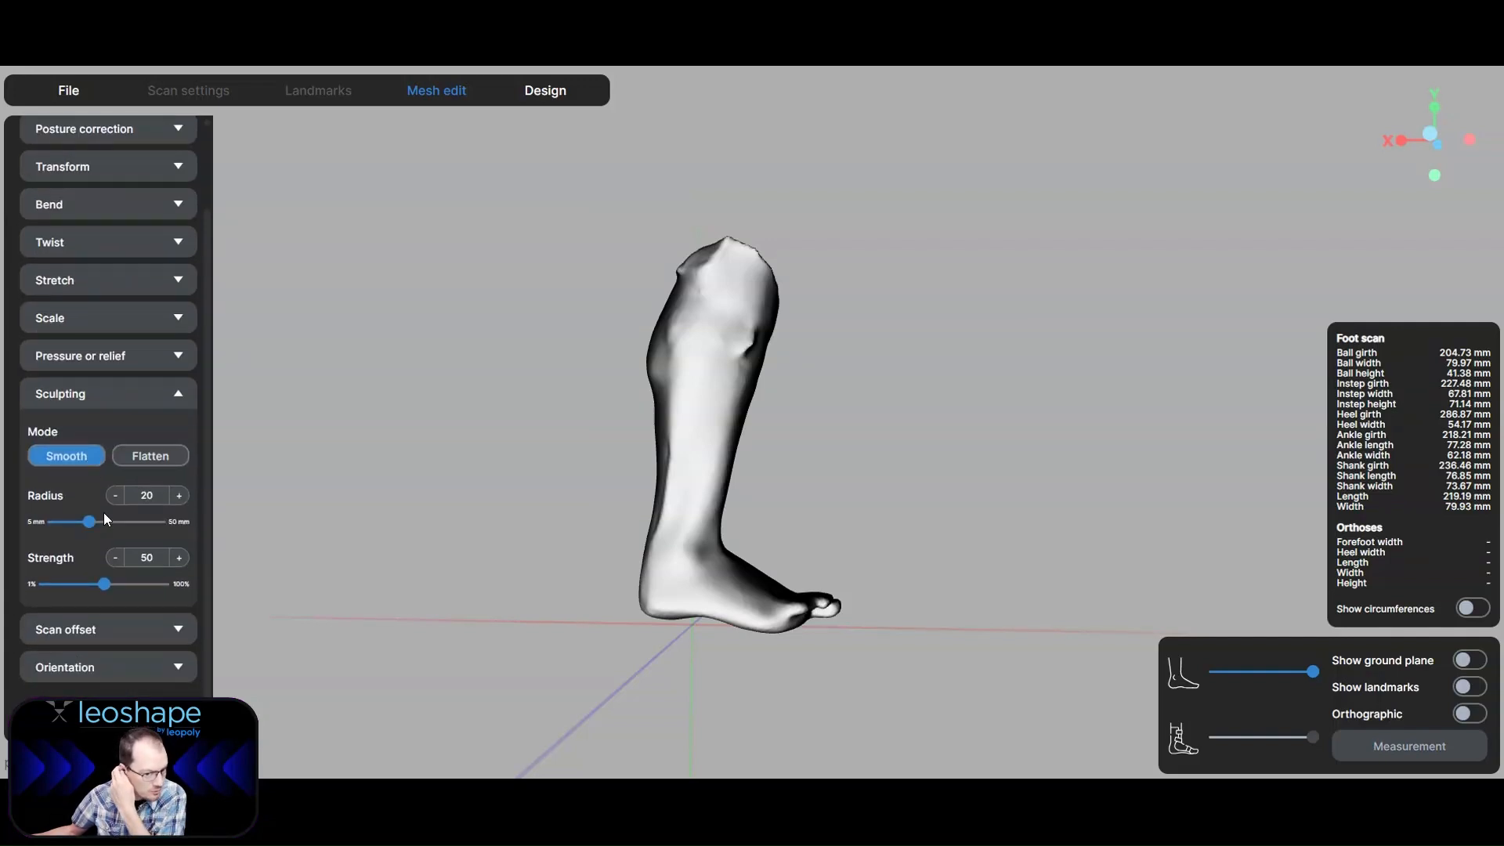
pyautogui.scroll(2, 766, 362)
pyautogui.scroll(2, 766, 362)
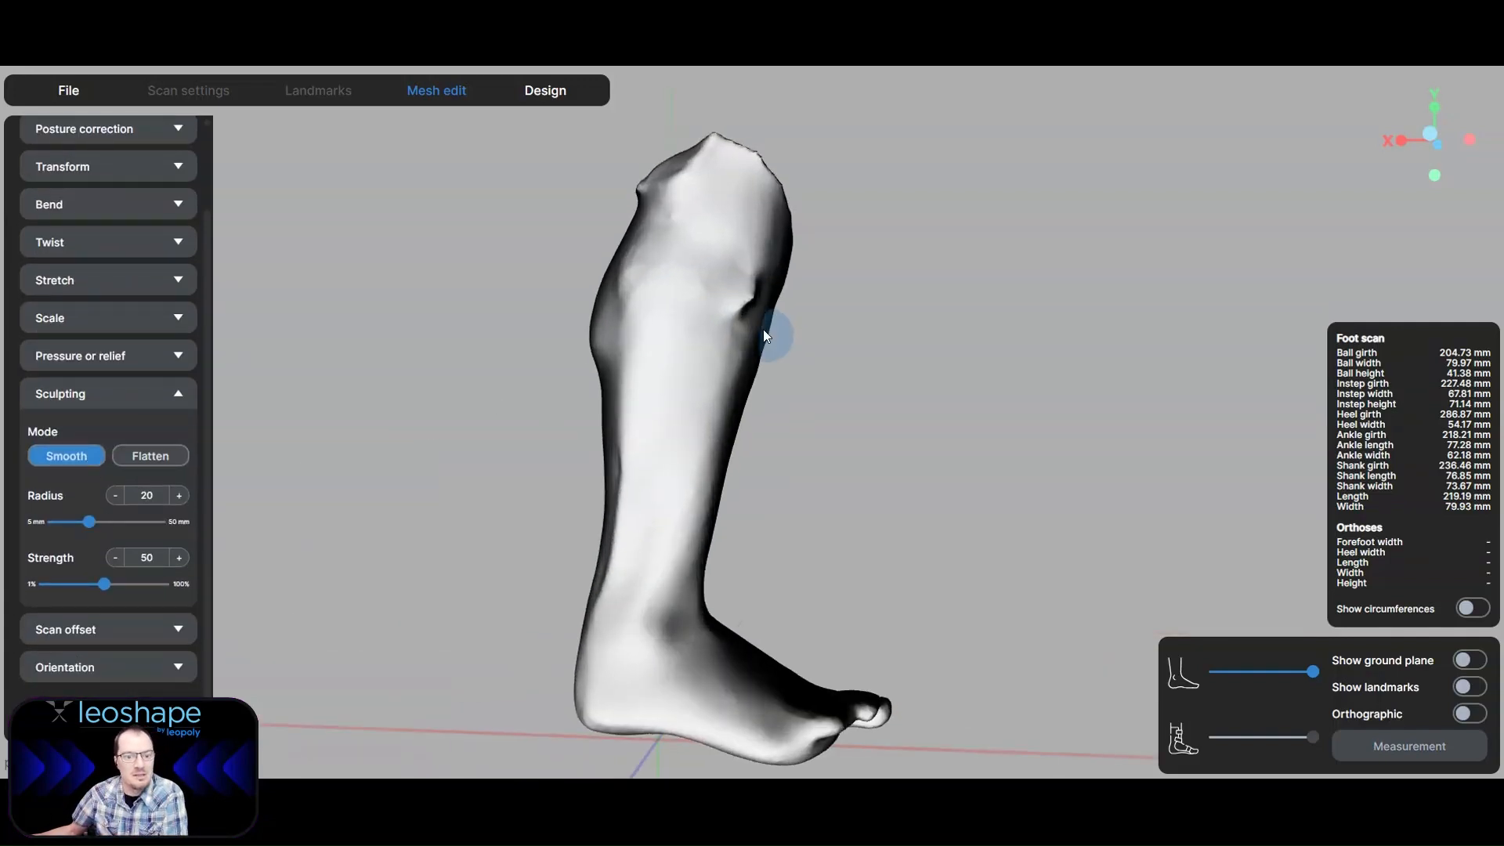
pyautogui.moveTo(763, 329); pyautogui.dragTo(752, 437, button='middle')
pyautogui.moveTo(752, 437); pyautogui.dragTo(589, 432, button='right')
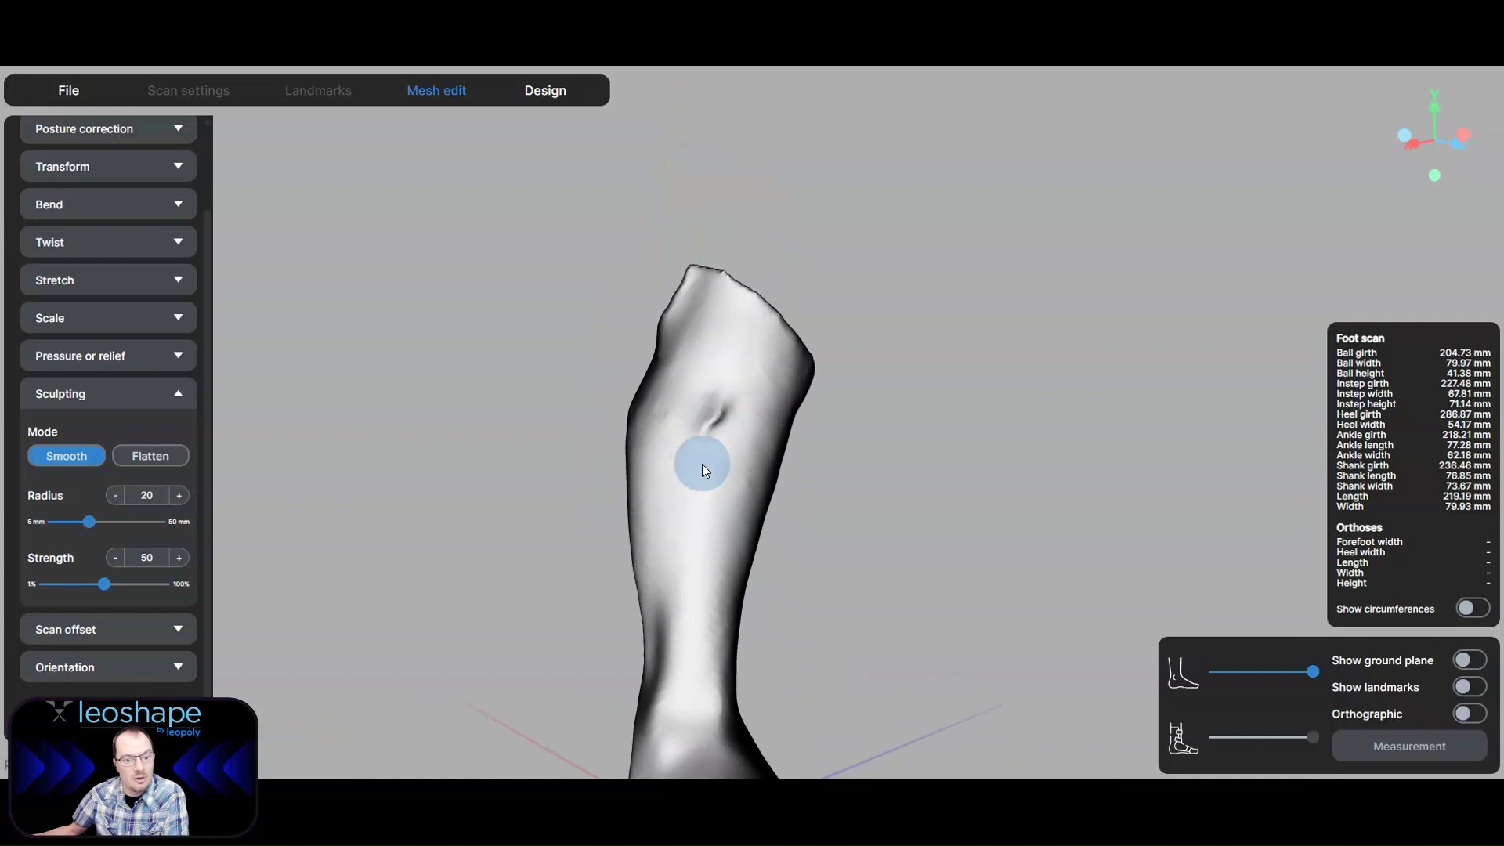
pyautogui.moveTo(705, 463); pyautogui.dragTo(672, 346, button='right')
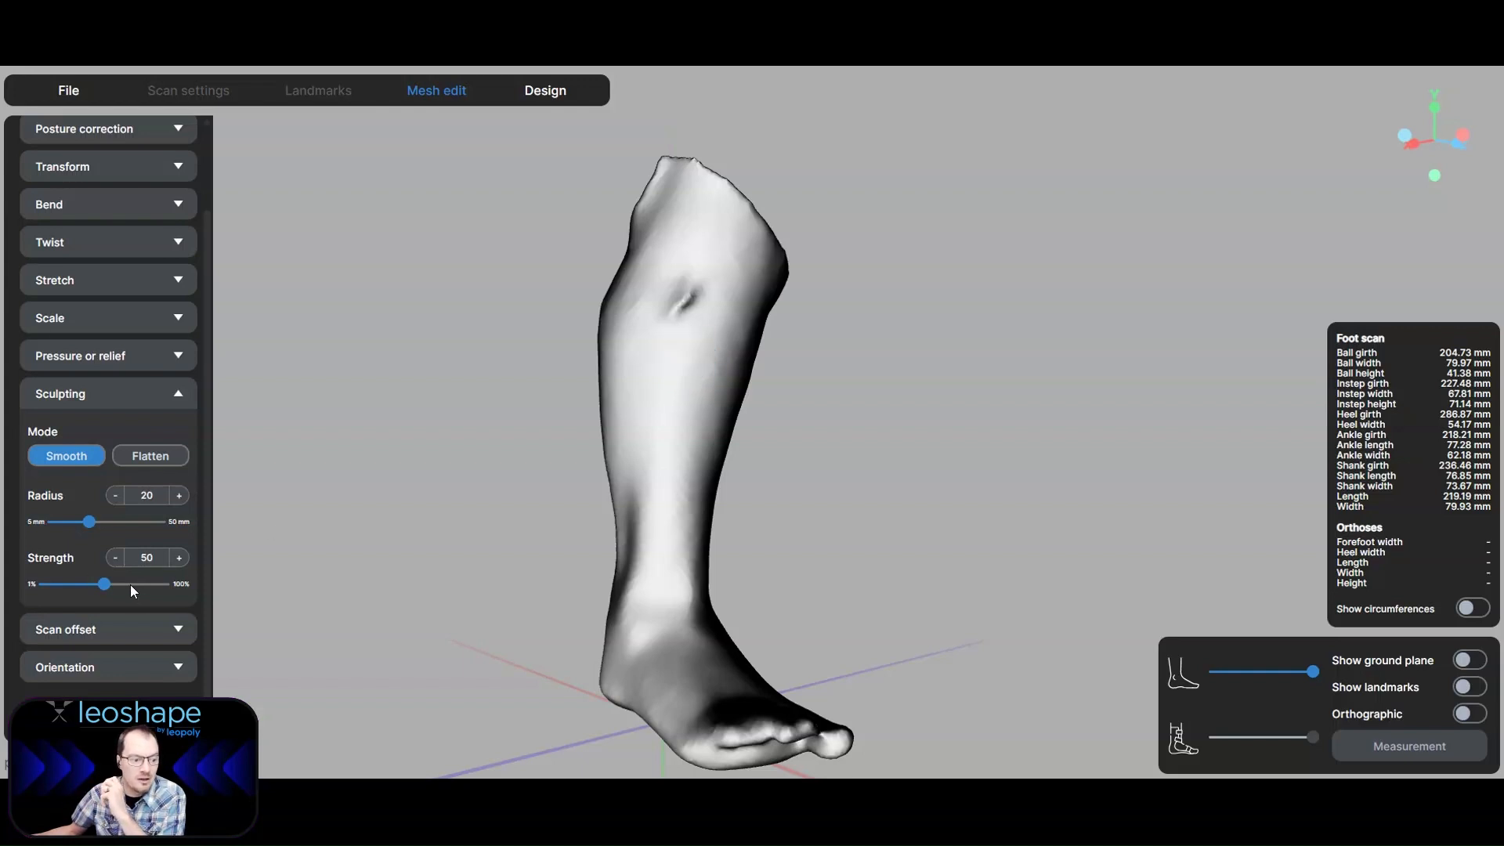
pyautogui.scroll(2, 690, 313)
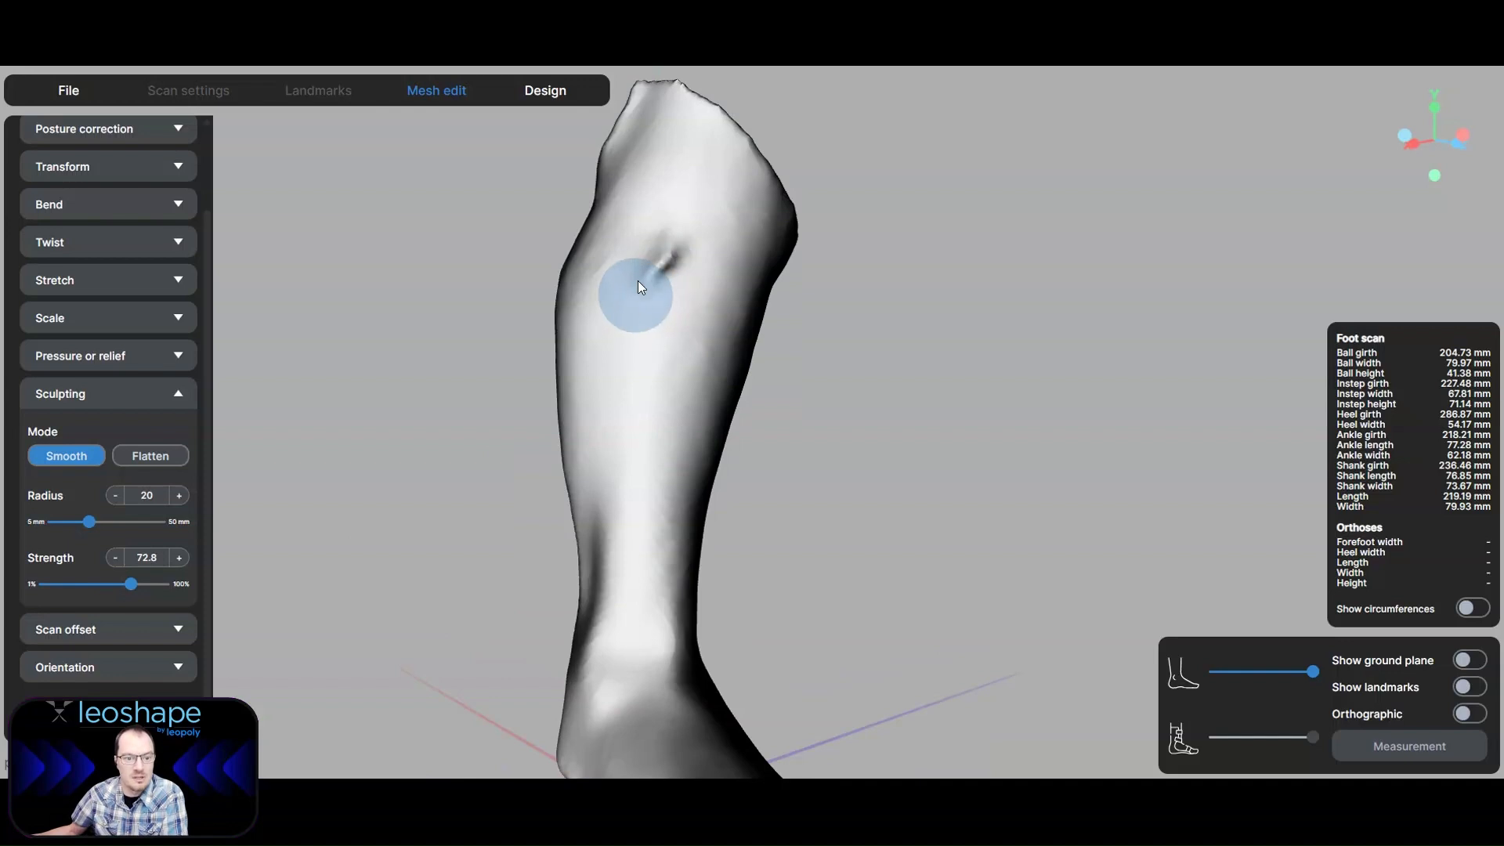
pyautogui.moveTo(633, 258); pyautogui.dragTo(632, 370, button='right')
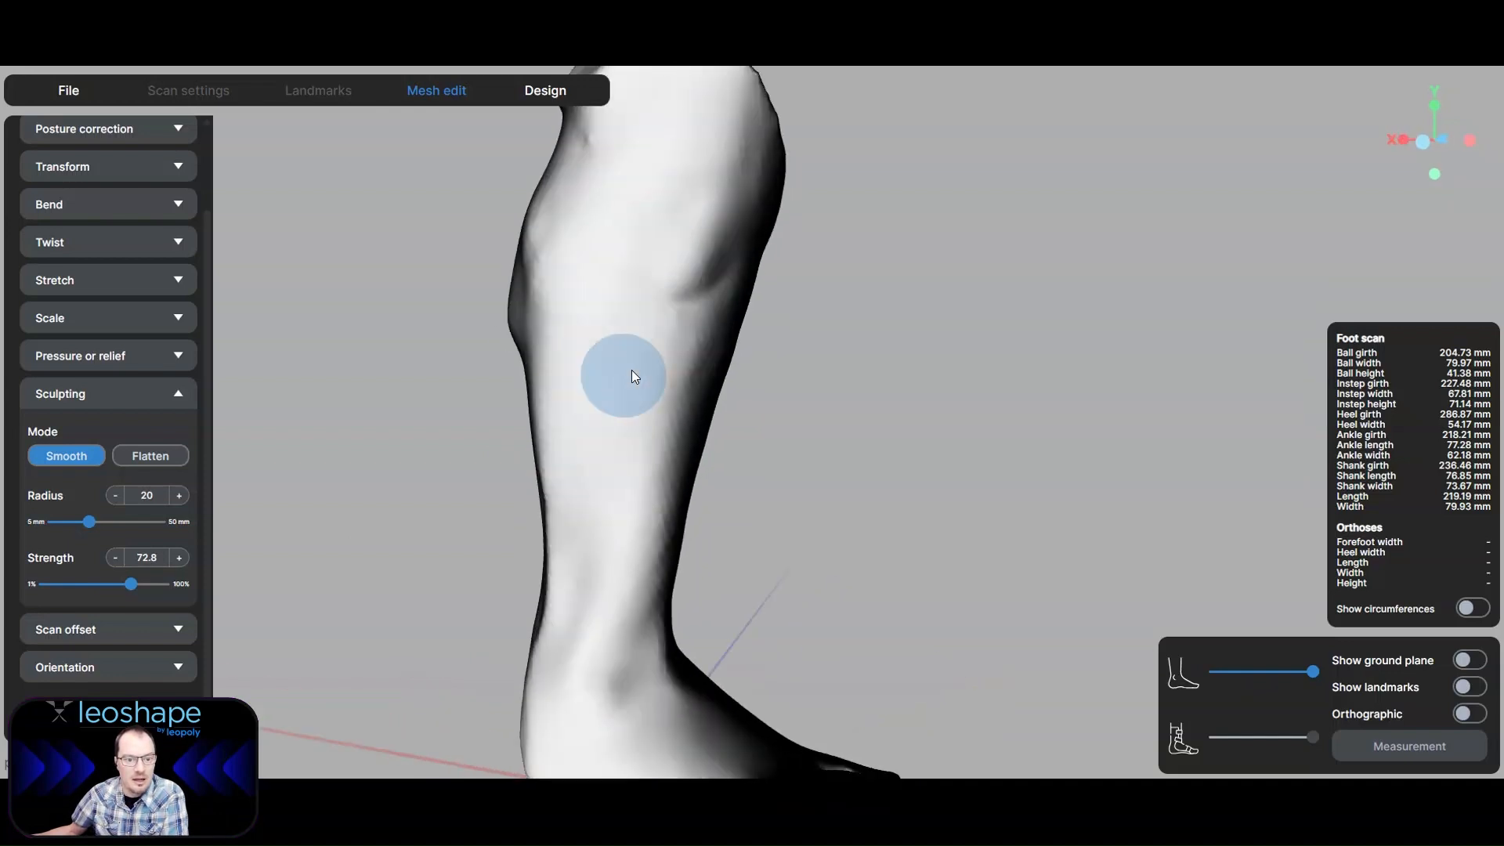
pyautogui.moveTo(729, 268); pyautogui.dragTo(695, 362, button='right')
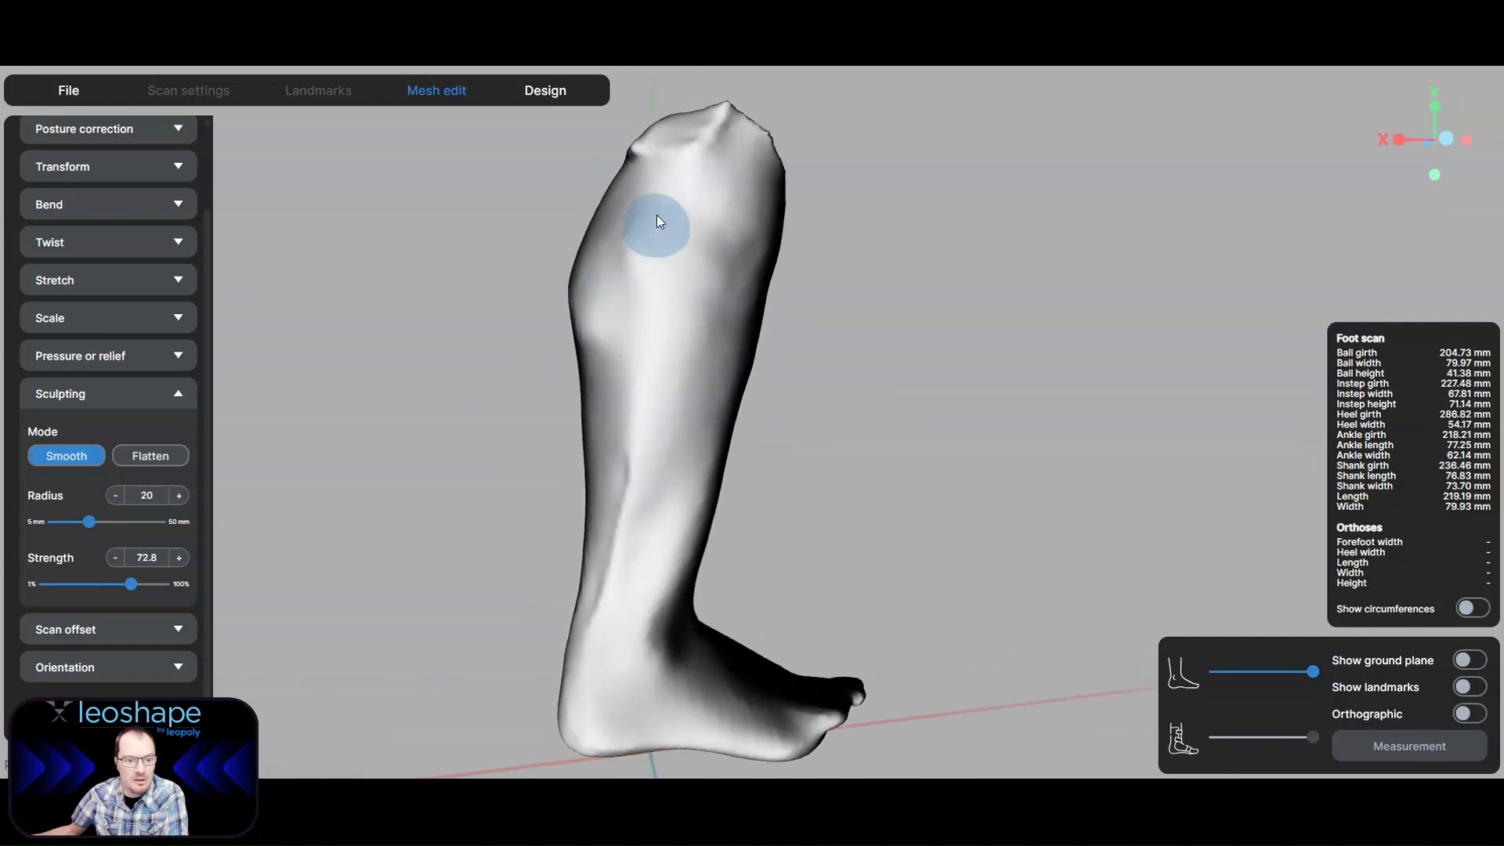
# Smooth the ridge along the outer side and back of the lower leg above the ankle.
pyautogui.moveTo(589, 427); pyautogui.dragTo(644, 425, button='right')
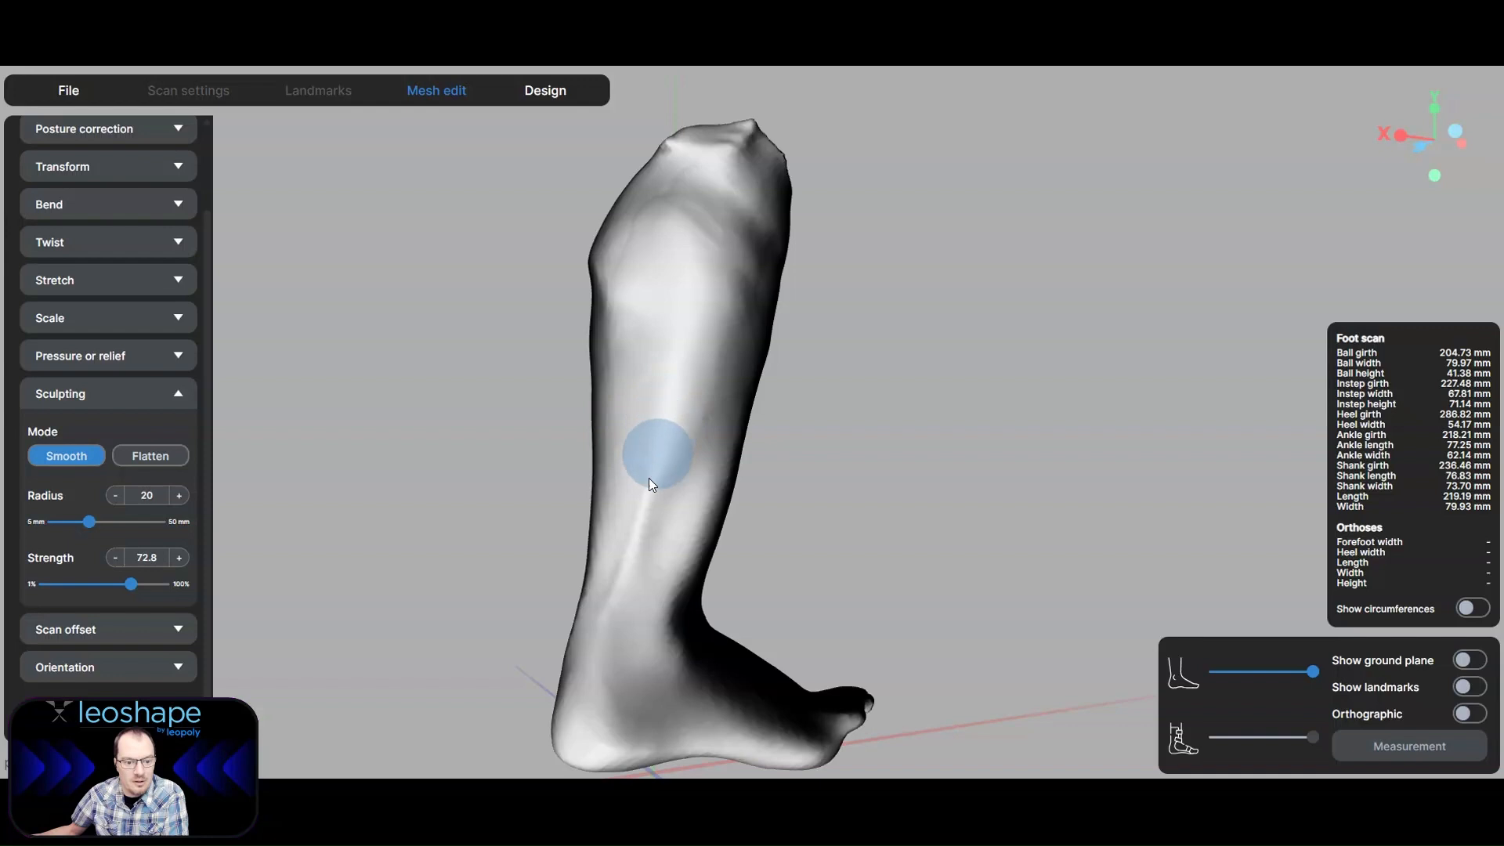
pyautogui.moveTo(649, 478)
pyautogui.mouseDown()
pyautogui.moveTo(682, 419)
pyautogui.moveTo(610, 633)
pyautogui.moveTo(603, 498)
pyautogui.mouseUp()
pyautogui.moveTo(603, 498); pyautogui.dragTo(714, 526, button='right')
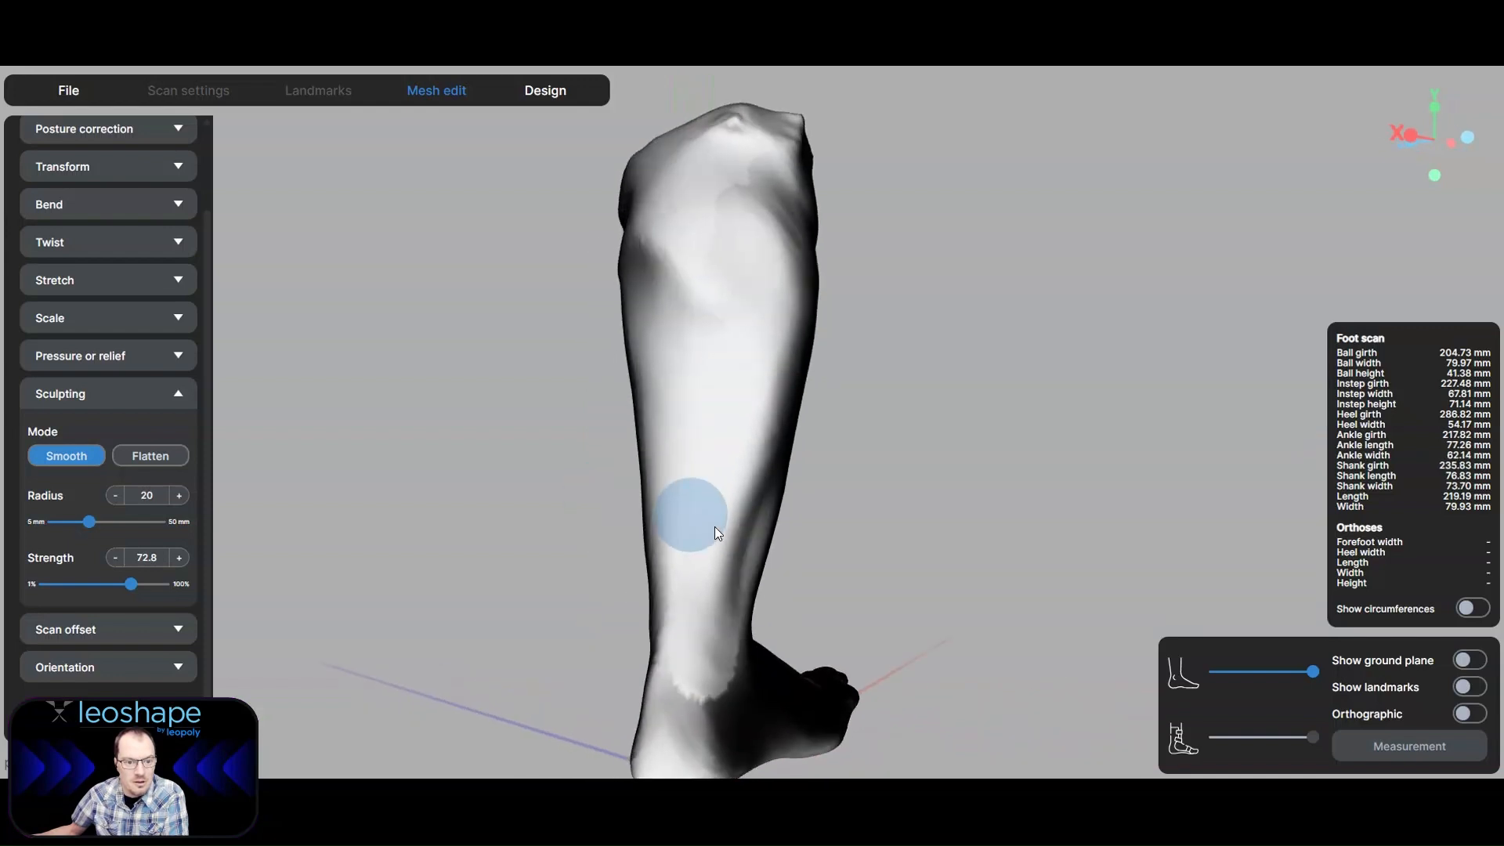
pyautogui.moveTo(712, 280)
pyautogui.mouseDown(button='right')
pyautogui.moveTo(711, 365)
pyautogui.moveTo(690, 314)
pyautogui.moveTo(854, 375)
pyautogui.moveTo(911, 314)
pyautogui.mouseUp(button='right')
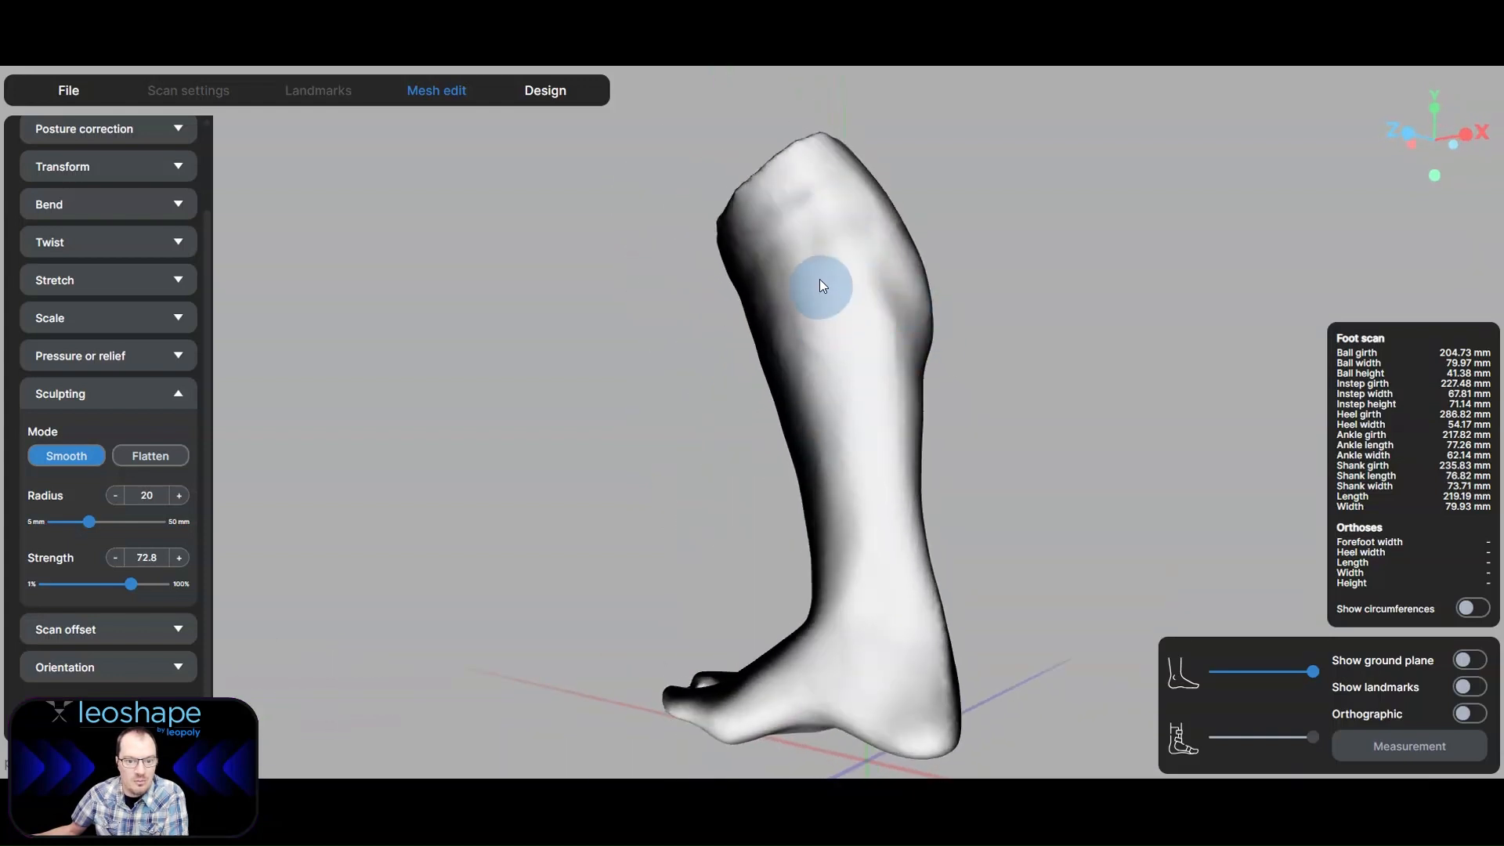
# Smooth the small bump on the inner side of the lower shin, check the leg all around and finish sculpting.
pyautogui.moveTo(818, 423)
pyautogui.mouseDown(button='right')
pyautogui.moveTo(972, 479)
pyautogui.moveTo(920, 532)
pyautogui.mouseUp(button='right')
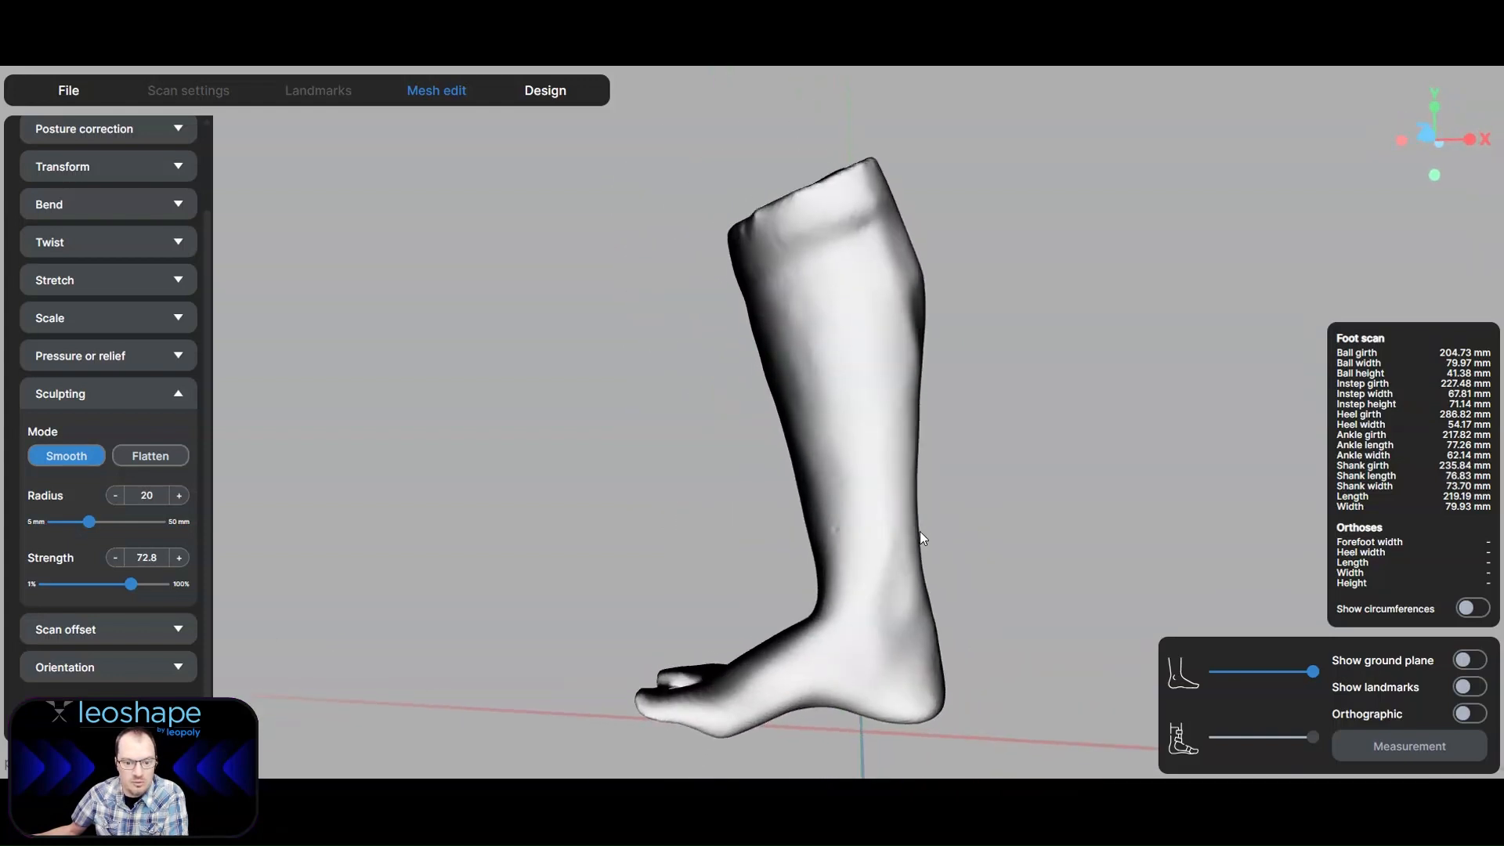
pyautogui.moveTo(839, 509)
pyautogui.mouseDown()
pyautogui.moveTo(818, 443)
pyautogui.moveTo(821, 293)
pyautogui.moveTo(817, 431)
pyautogui.mouseUp()
pyautogui.moveTo(816, 430)
pyautogui.mouseDown(button='right')
pyautogui.moveTo(583, 477)
pyautogui.moveTo(395, 448)
pyautogui.moveTo(533, 399)
pyautogui.mouseUp(button='right')
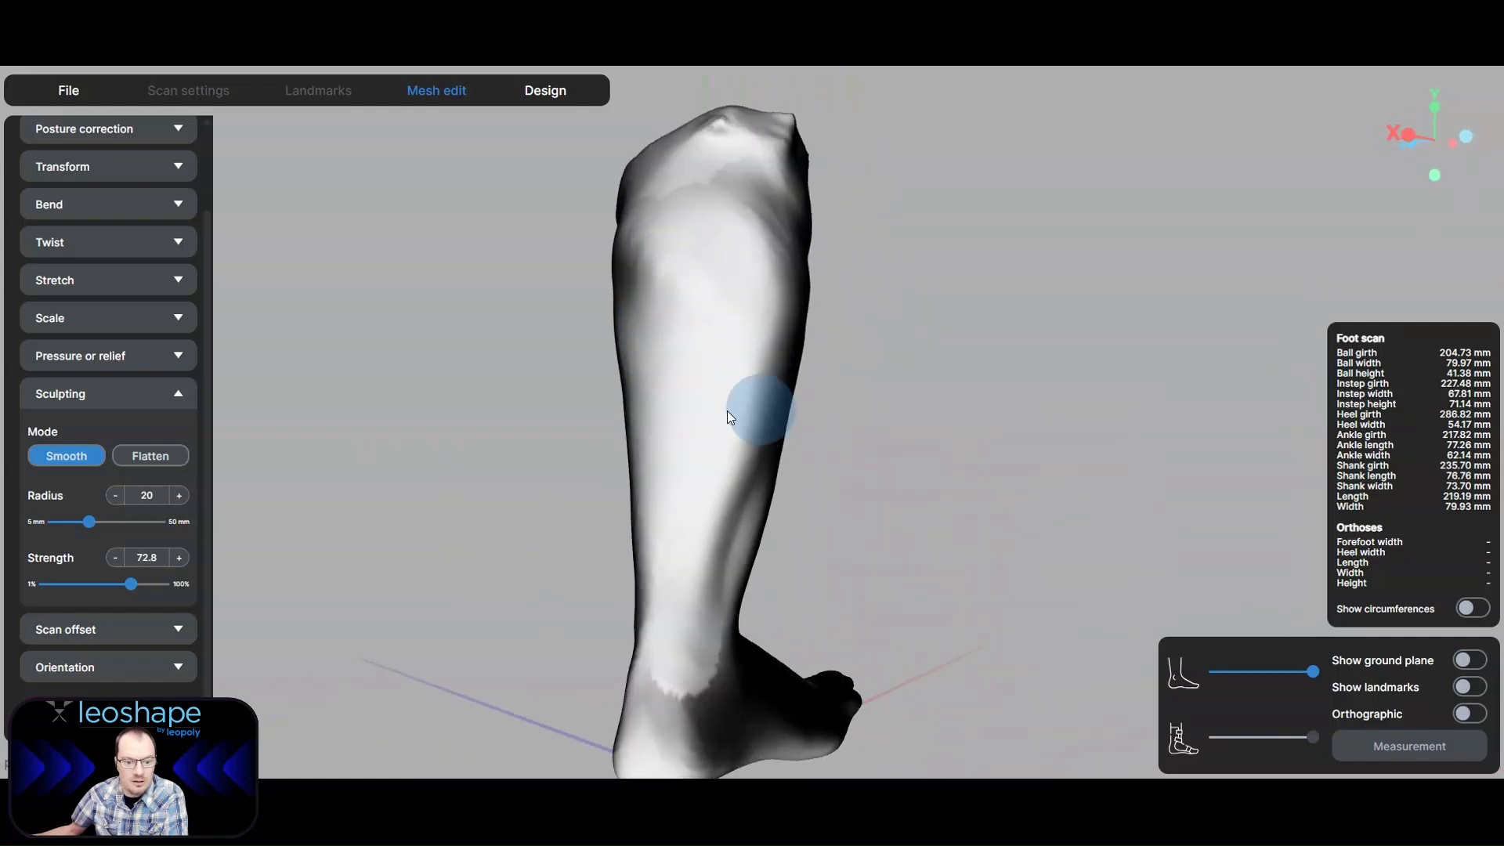
pyautogui.moveTo(755, 410)
pyautogui.mouseDown(button='right')
pyautogui.moveTo(538, 420)
pyautogui.moveTo(480, 379)
pyautogui.moveTo(554, 358)
pyautogui.mouseUp(button='right')
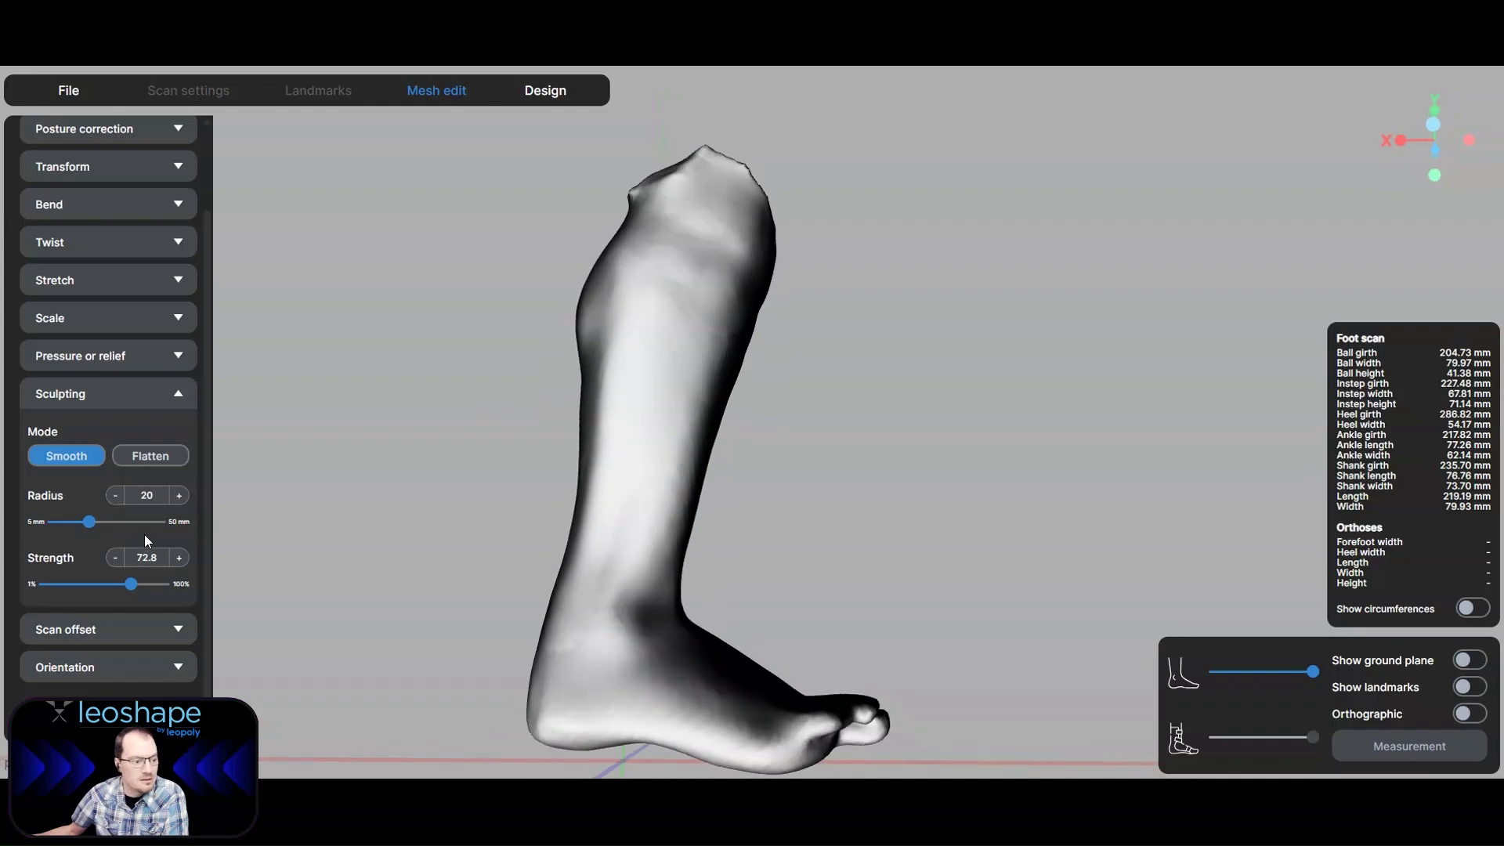
pyautogui.click(179, 396)
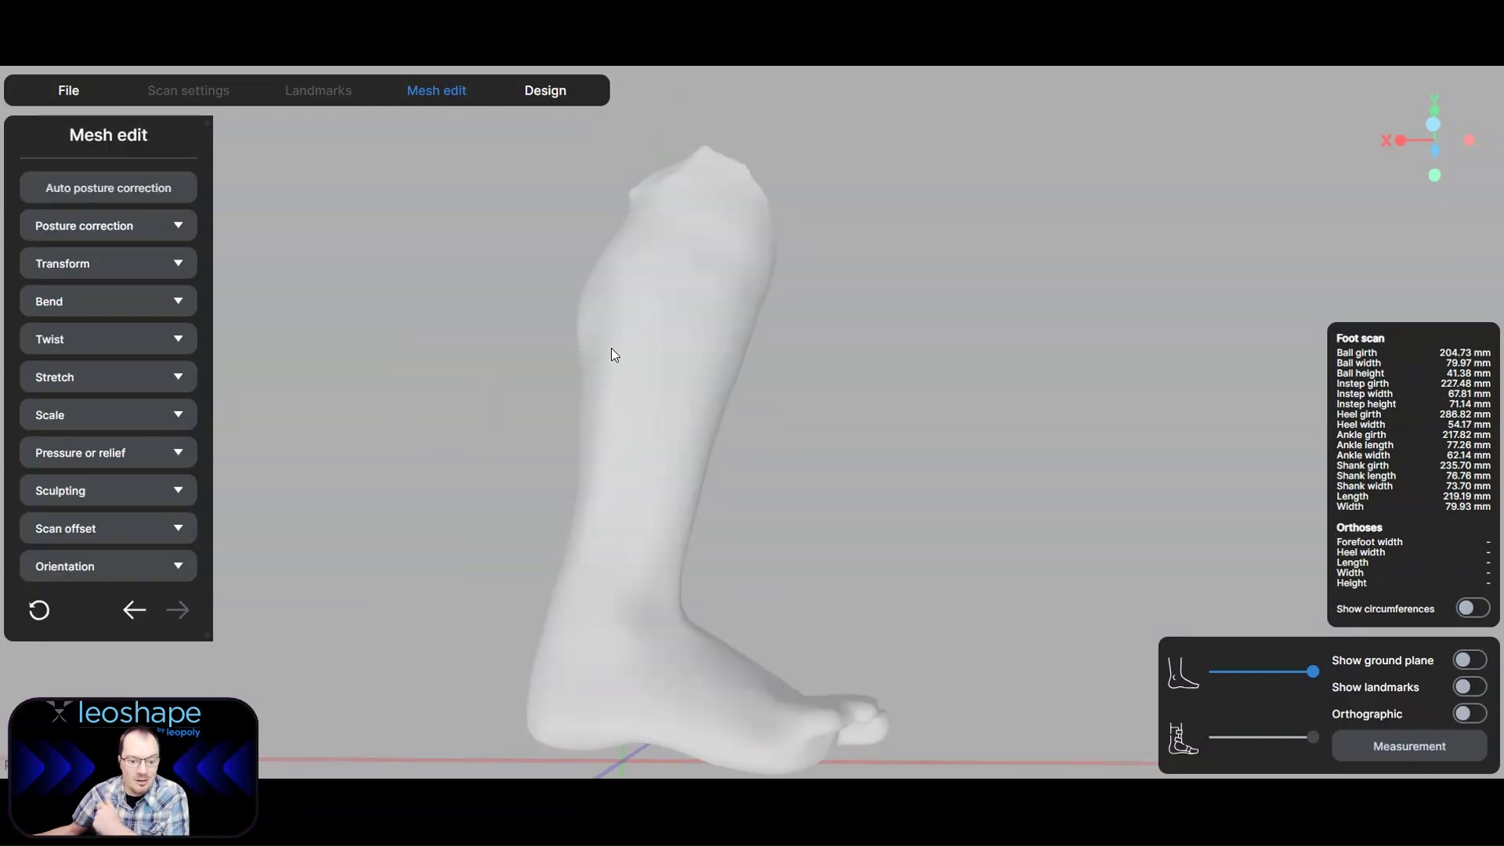
# Proceed to the orthosis design stage and choose the Short atriculated design for the leg.
pyautogui.moveTo(642, 385); pyautogui.dragTo(645, 352, button='middle')
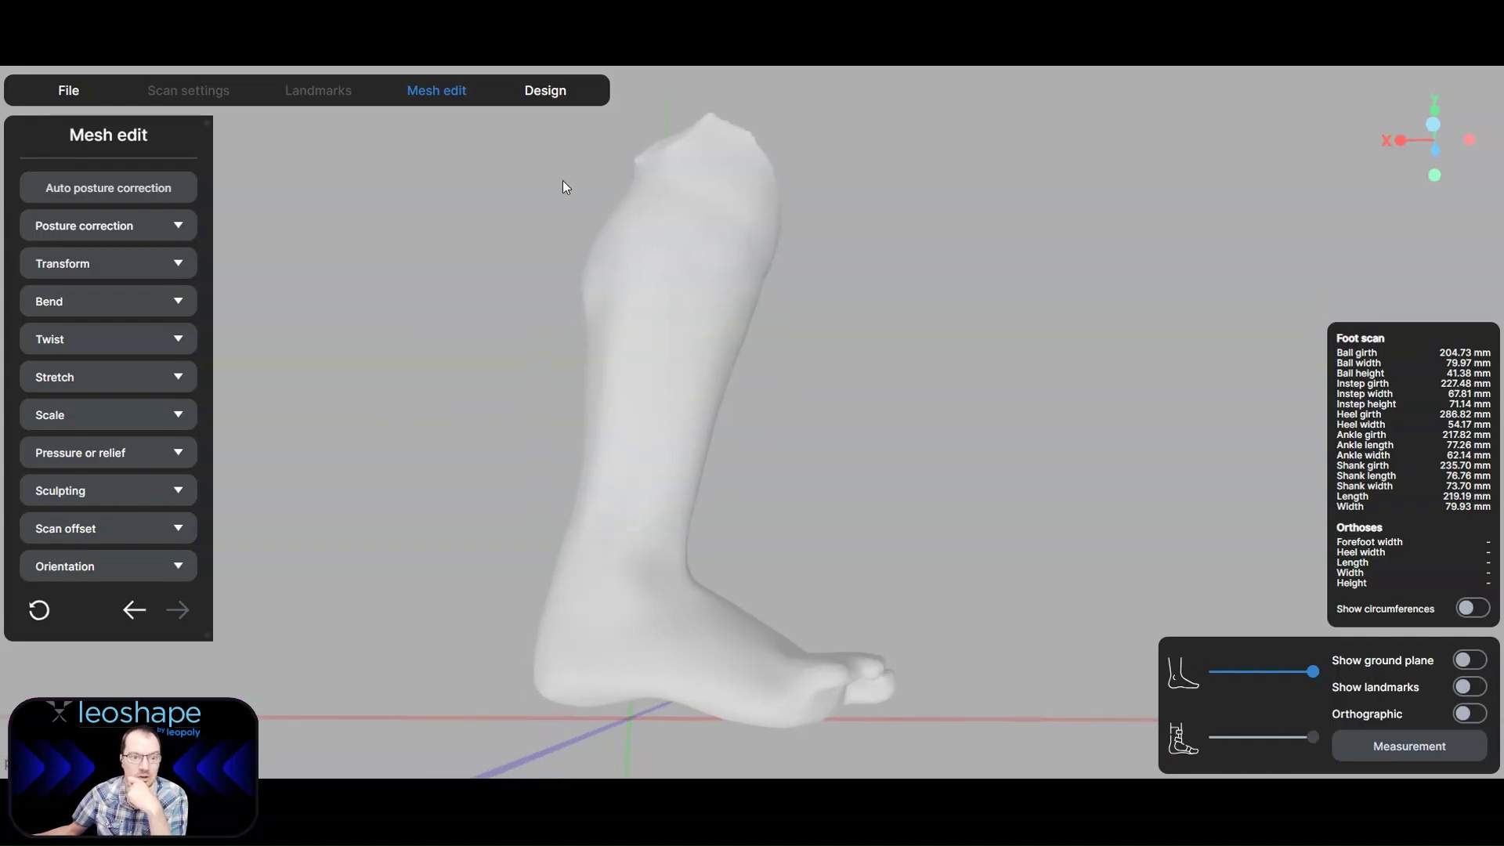
pyautogui.click(566, 95)
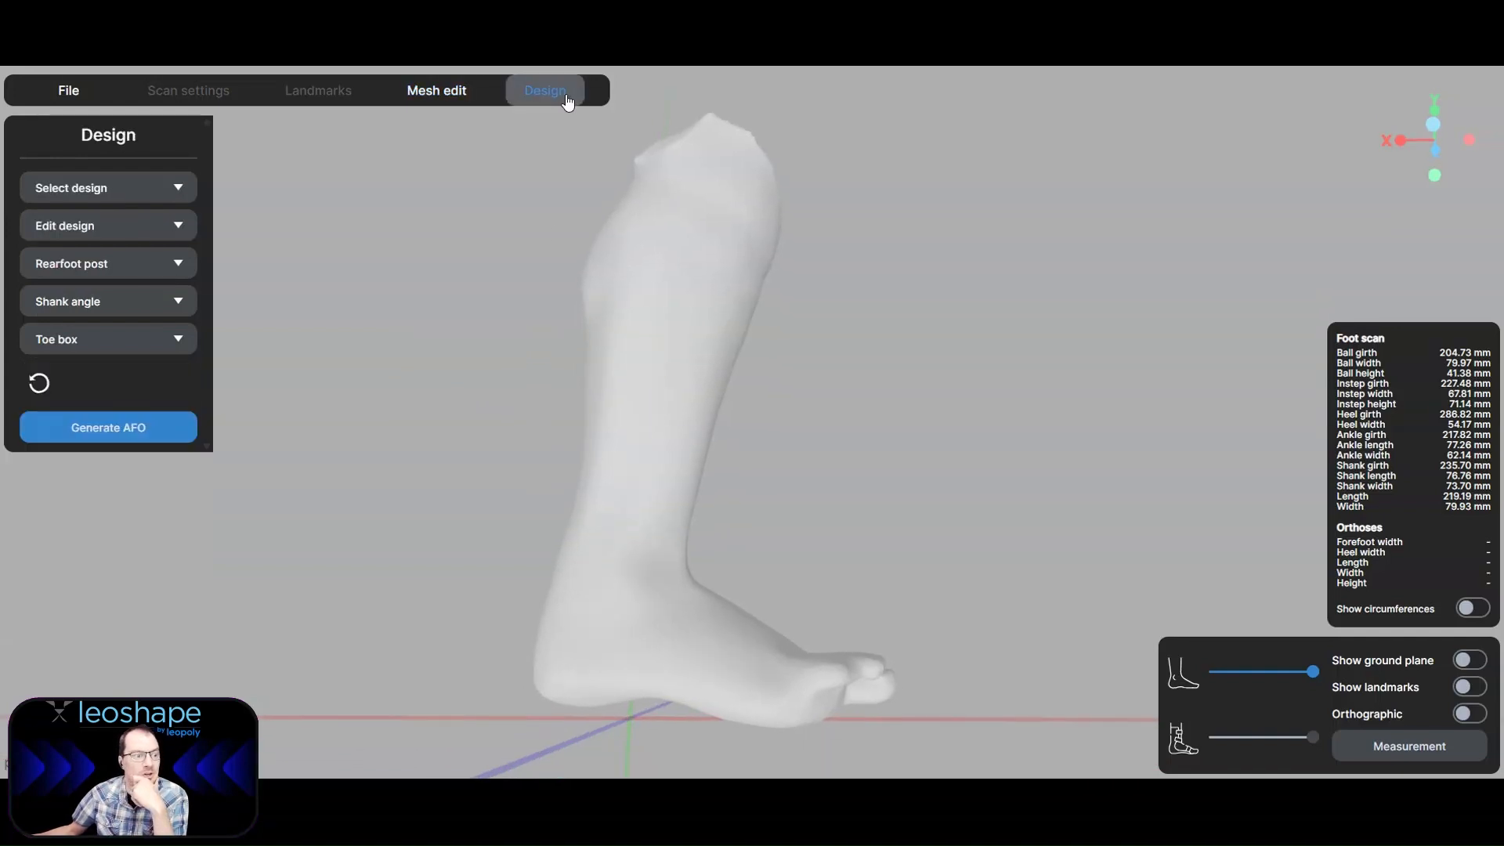
pyautogui.click(114, 191)
pyautogui.scroll(-2, 94, 345)
pyautogui.click(74, 348)
pyautogui.scroll(-2, 77, 352)
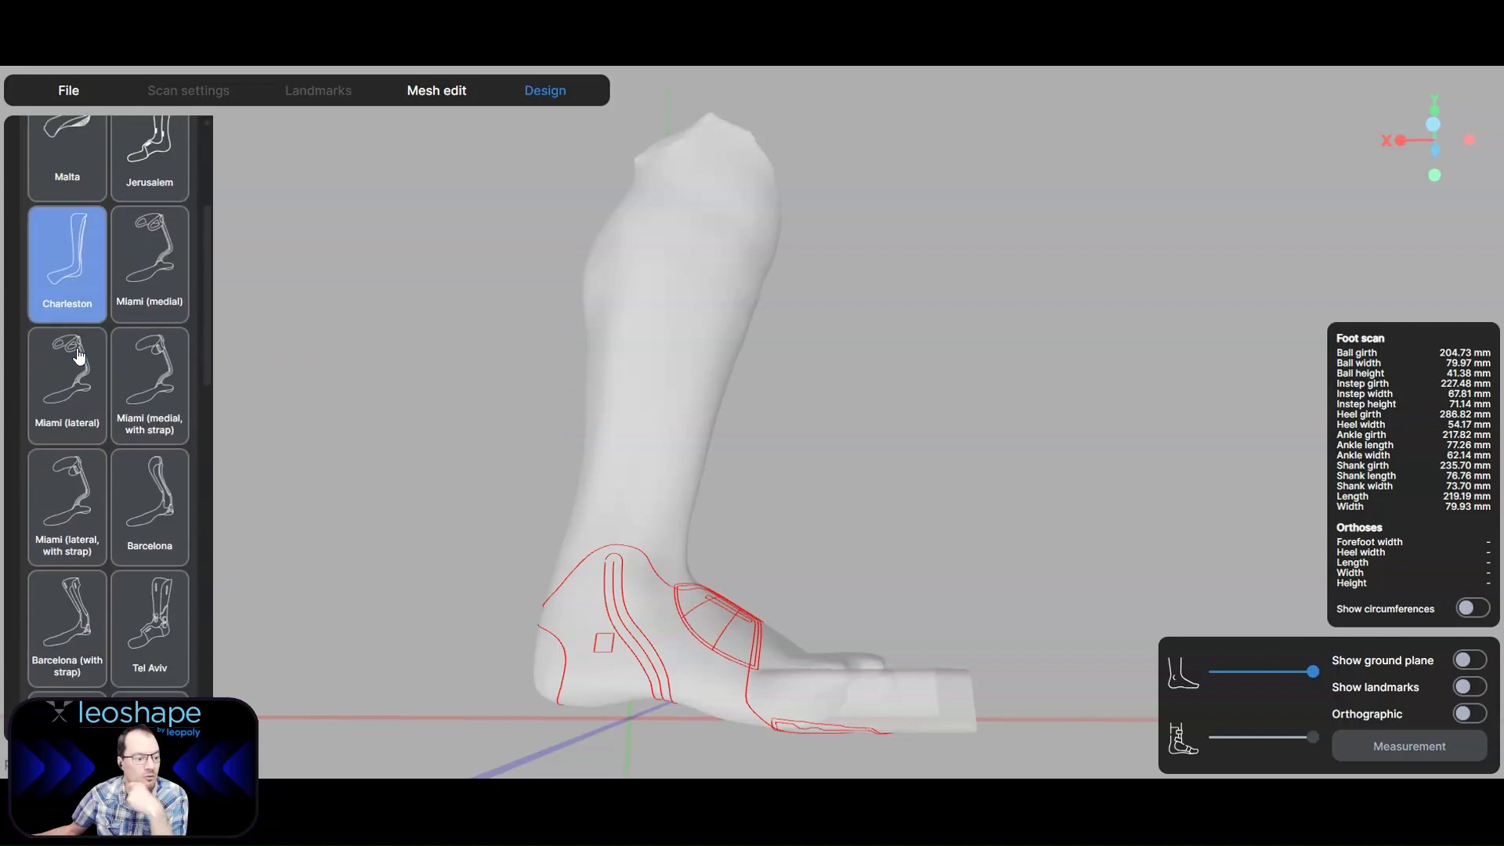
pyautogui.scroll(-3, 81, 354)
pyautogui.scroll(-3, 84, 344)
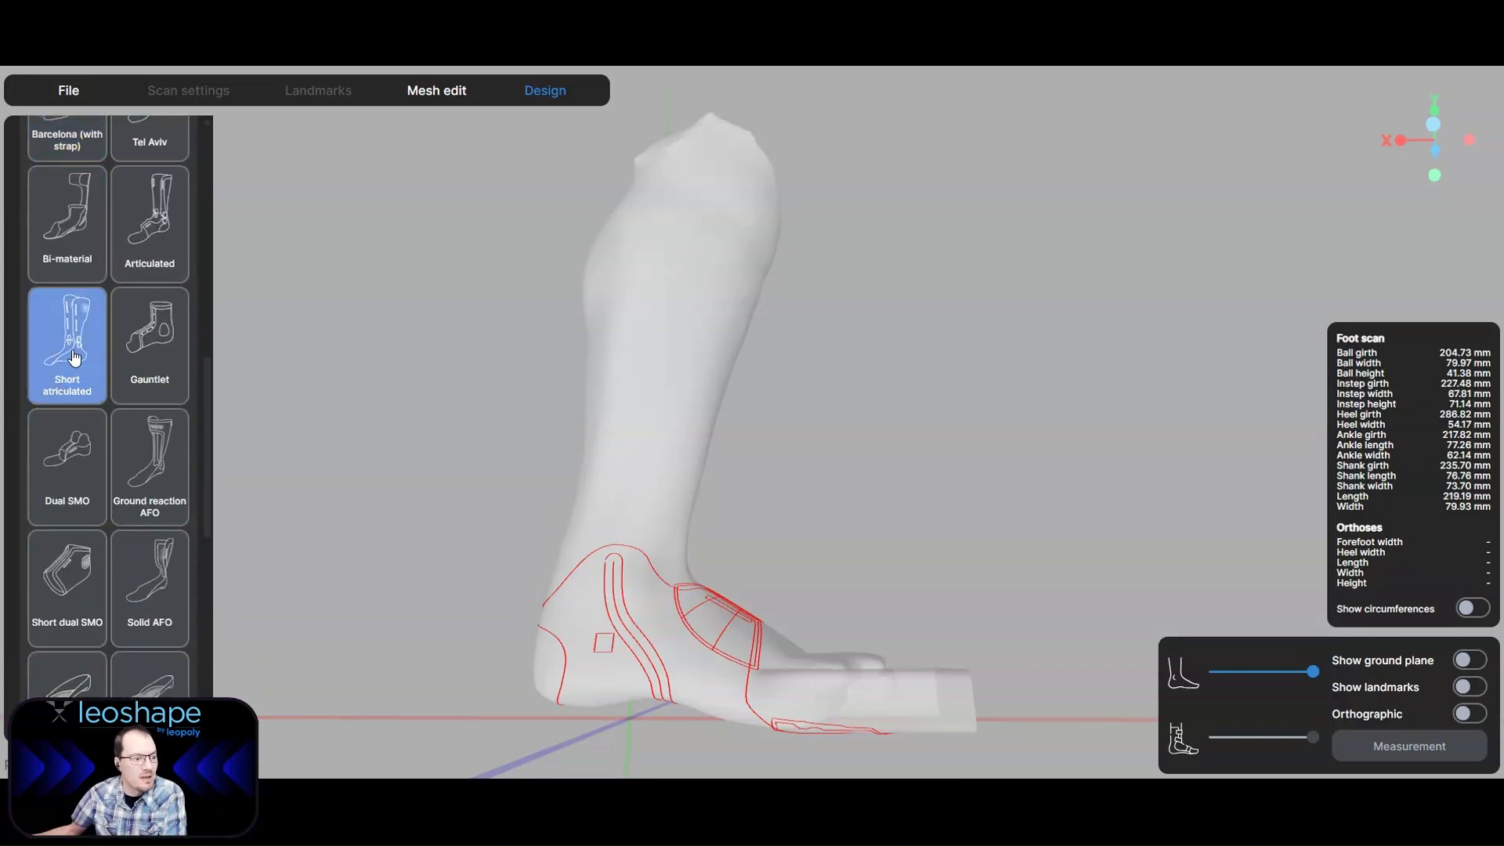
pyautogui.click(74, 357)
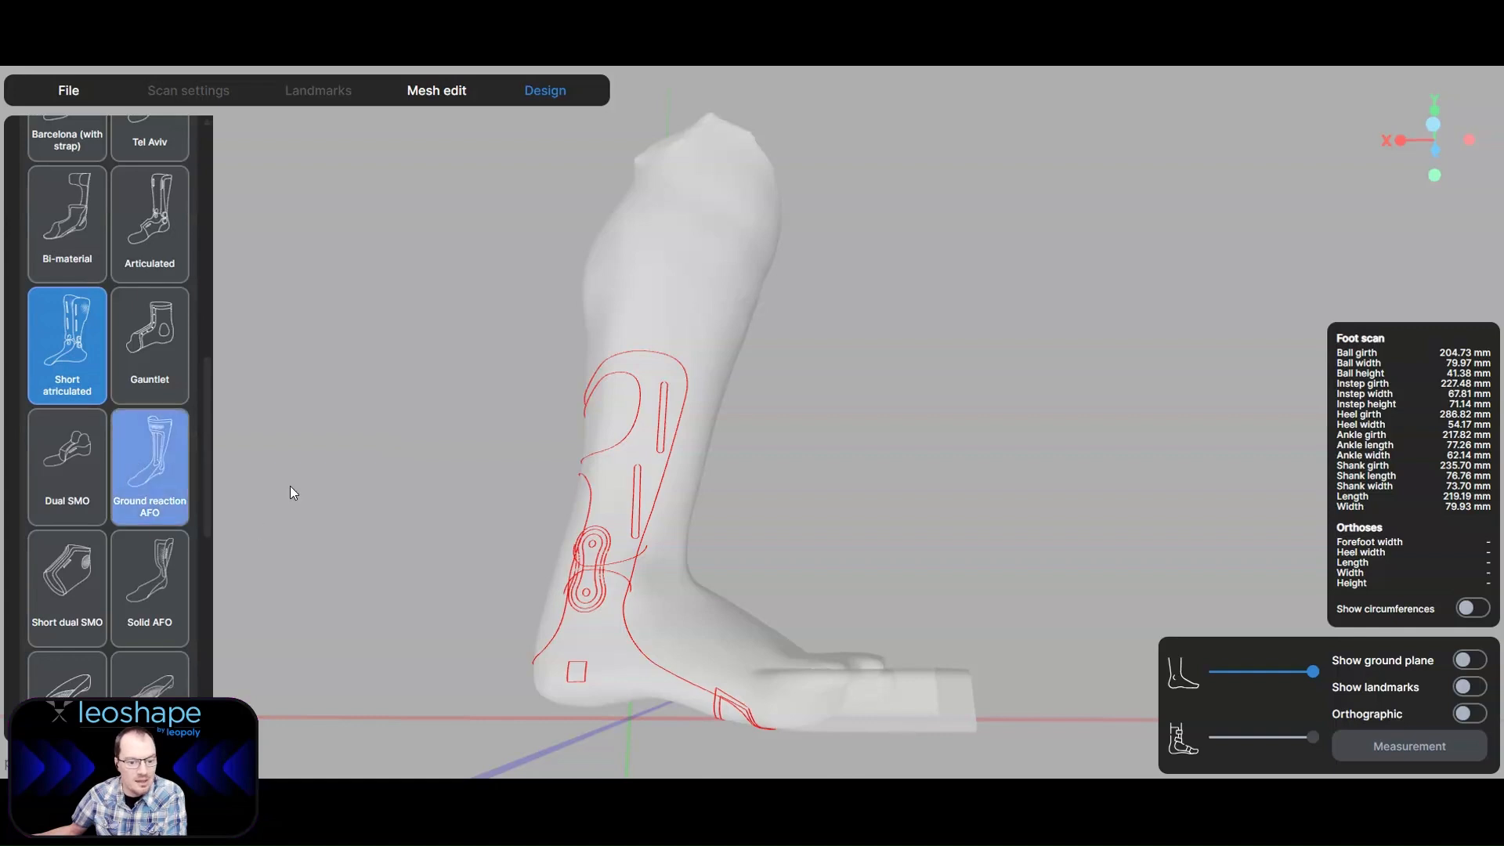
# Open the design's Joint component for editing and set the medial joint's AP position to 6 mm.
pyautogui.moveTo(555, 540); pyautogui.dragTo(1015, 530, button='middle')
pyautogui.scroll(-10, 145, 427)
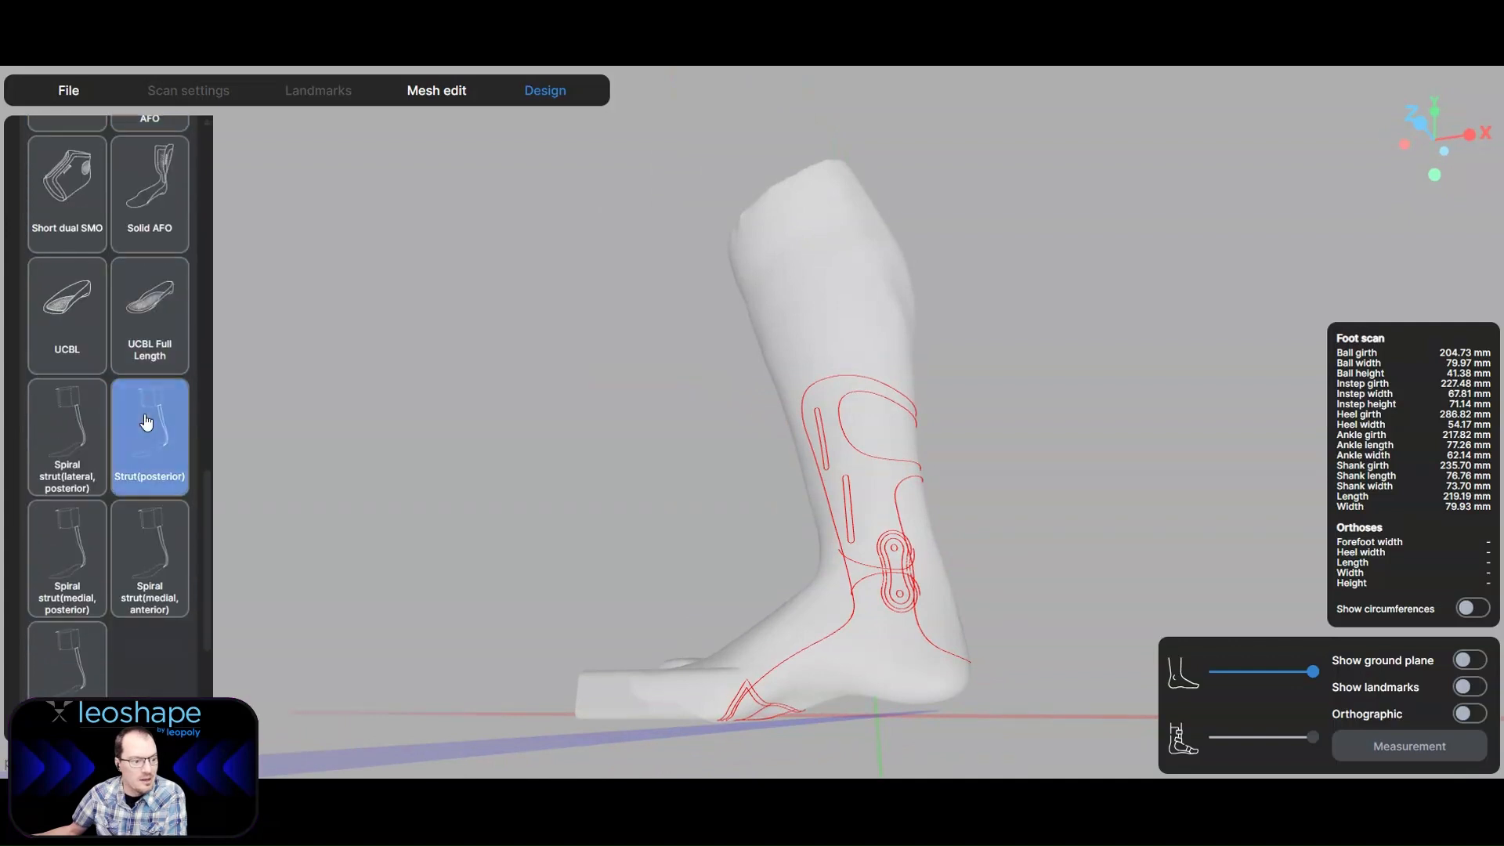
pyautogui.click(89, 529)
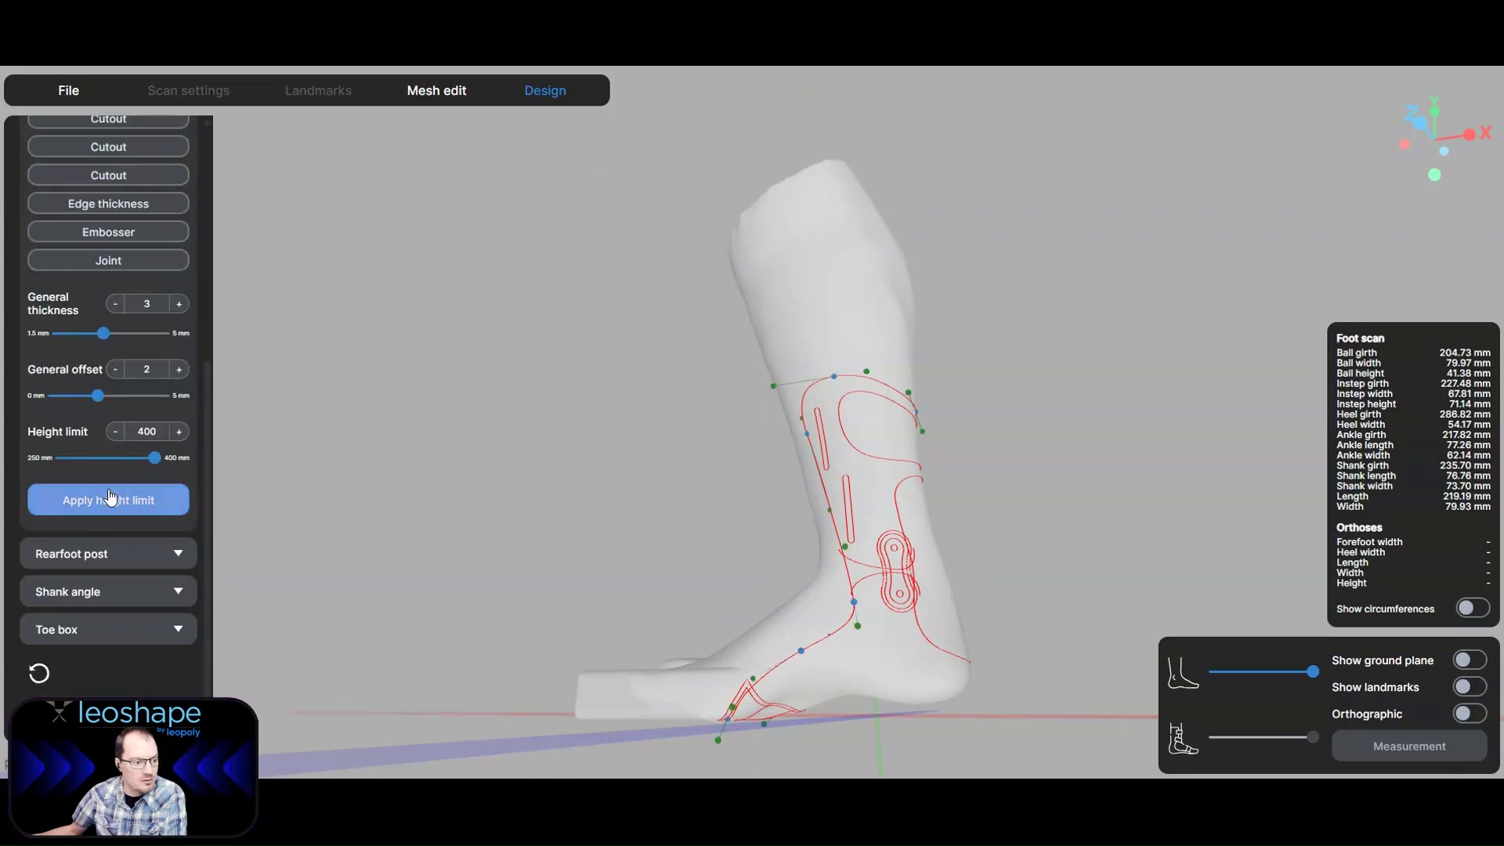
pyautogui.click(109, 260)
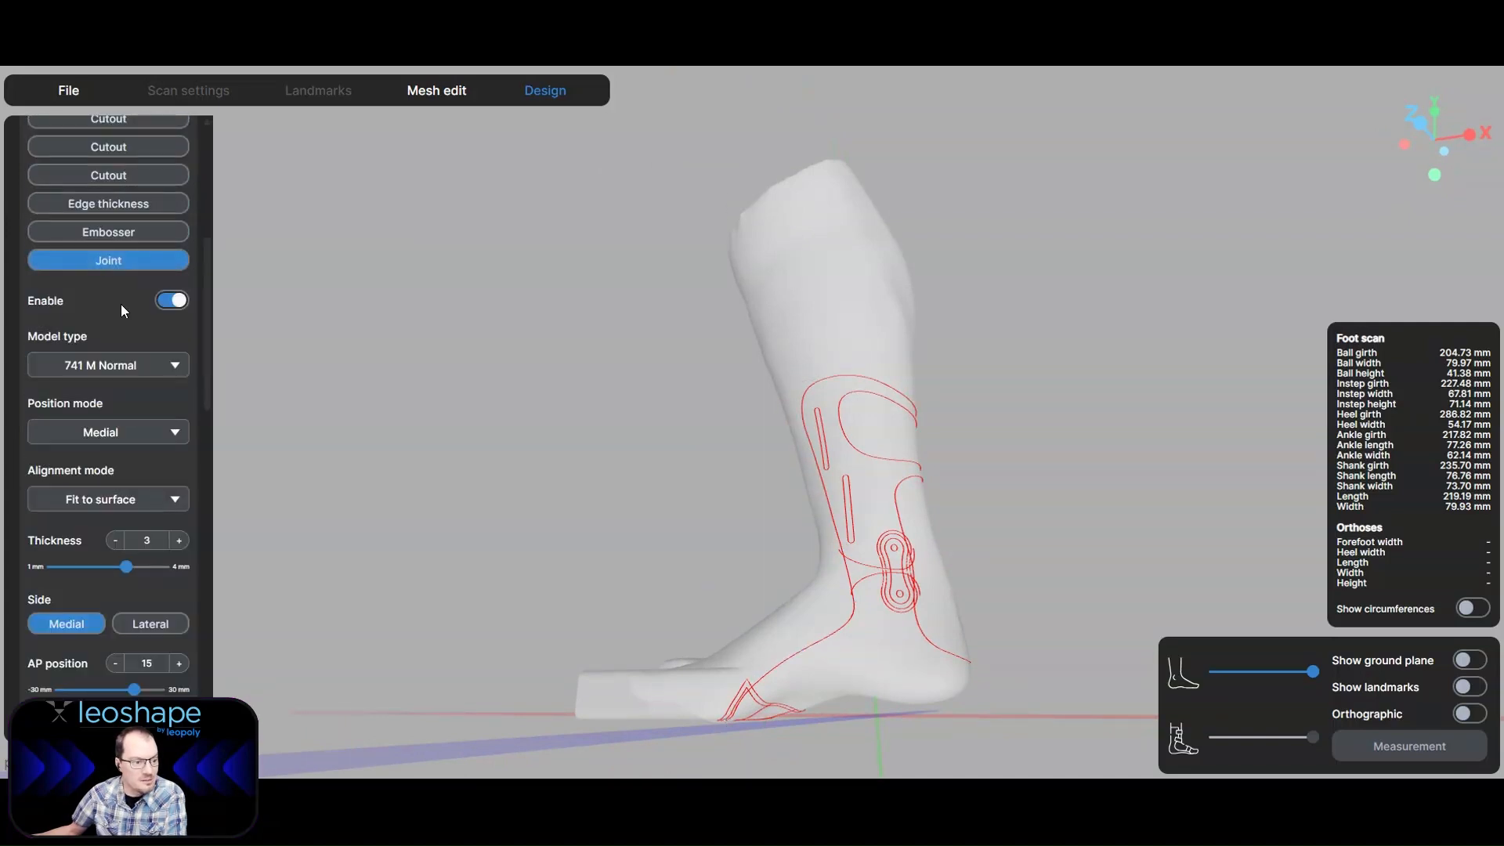
pyautogui.scroll(-3, 126, 471)
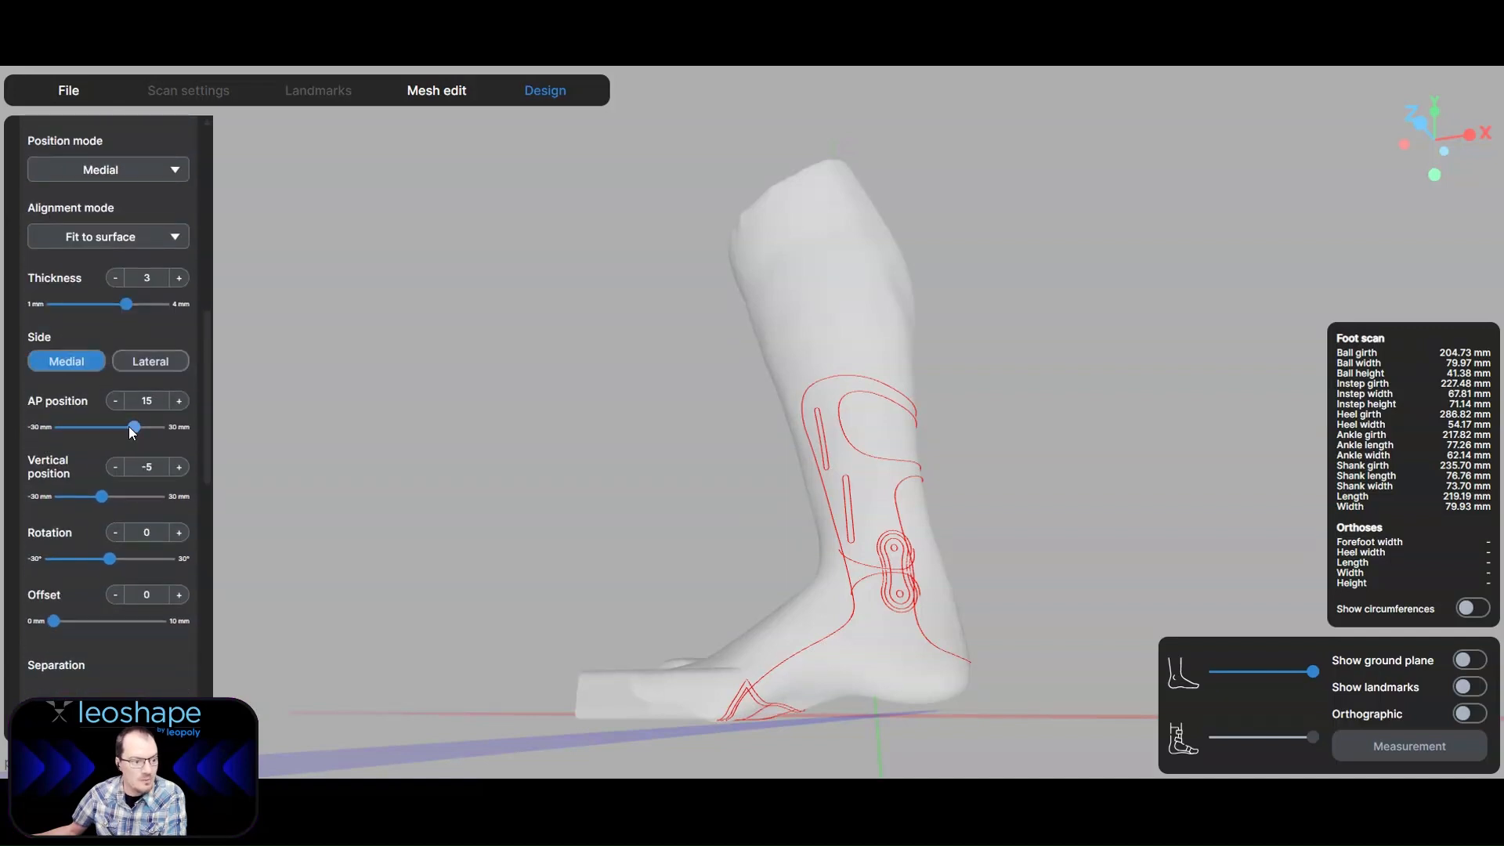
pyautogui.moveTo(130, 430); pyautogui.dragTo(119, 430)
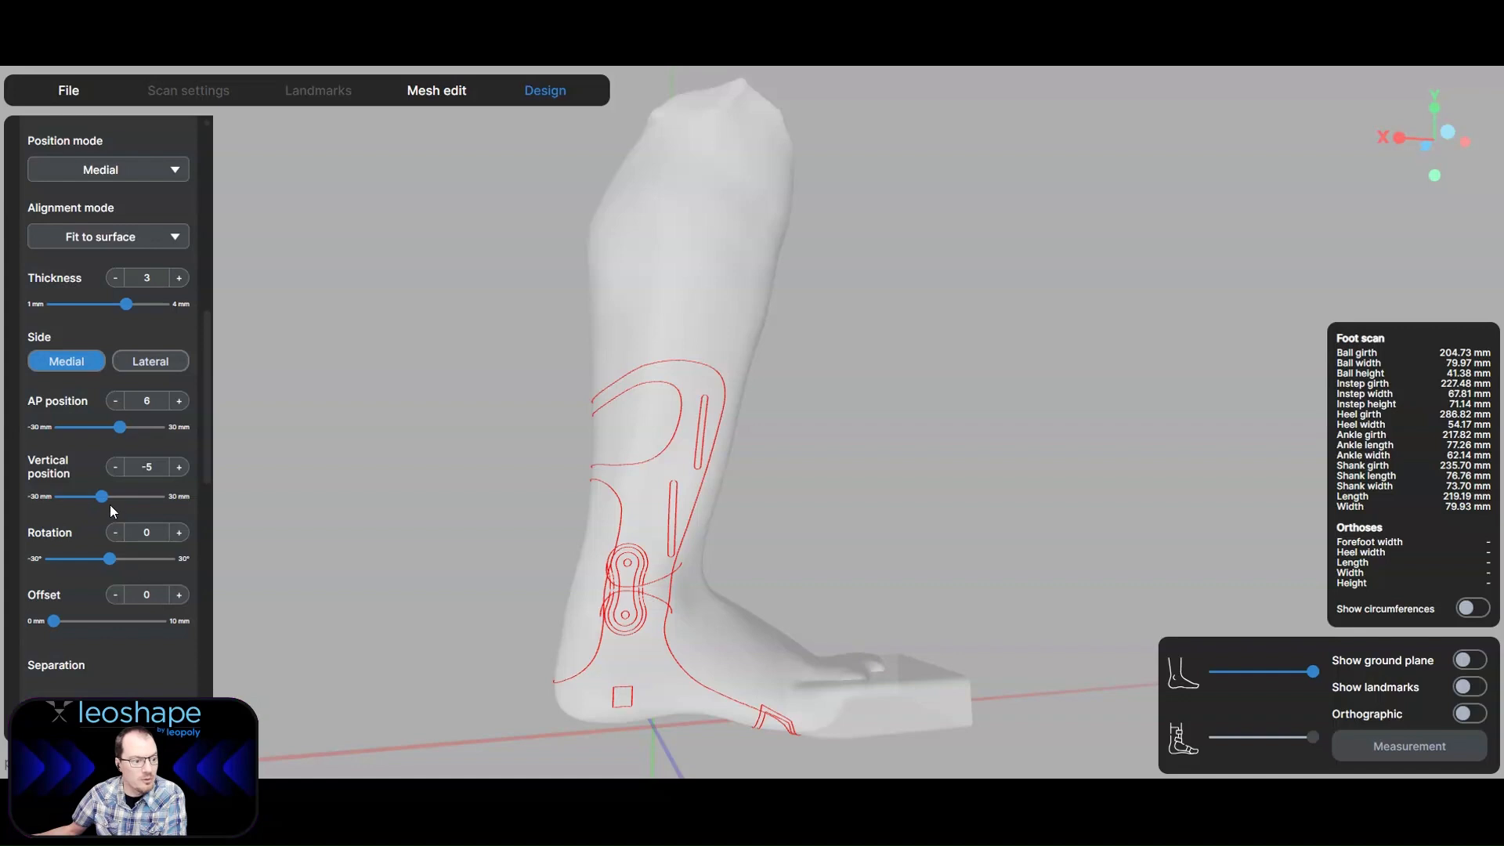
# Set the lateral joint's AP position to -8 mm and the medial joint's AP position to 9 mm.
pyautogui.moveTo(120, 427)
pyautogui.mouseDown()
pyautogui.moveTo(132, 428)
pyautogui.moveTo(97, 429)
pyautogui.mouseUp()
pyautogui.click(149, 361)
pyautogui.moveTo(404, 448); pyautogui.dragTo(971, 420)
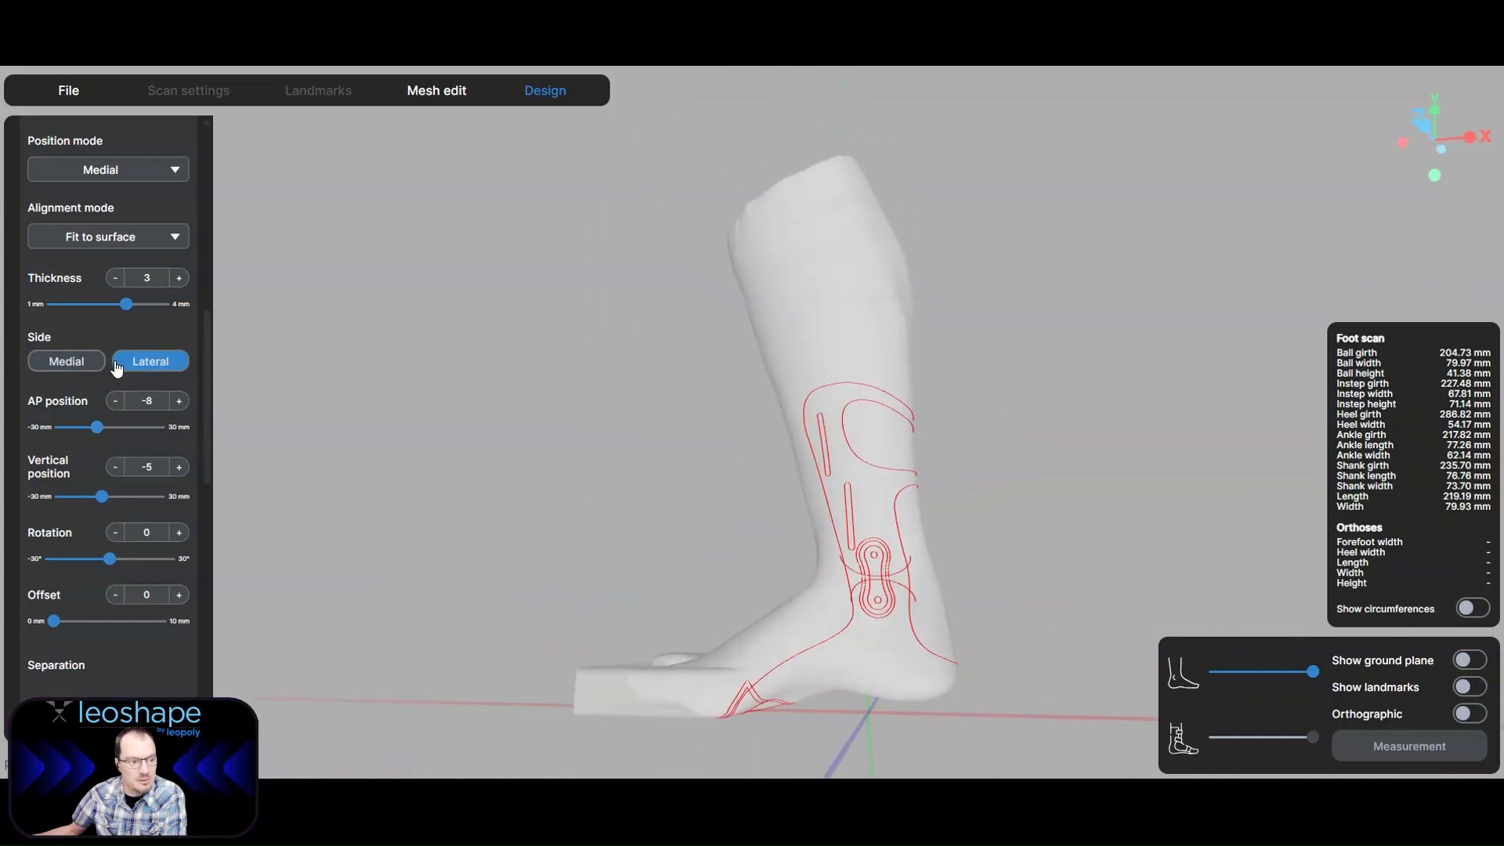
pyautogui.click(67, 362)
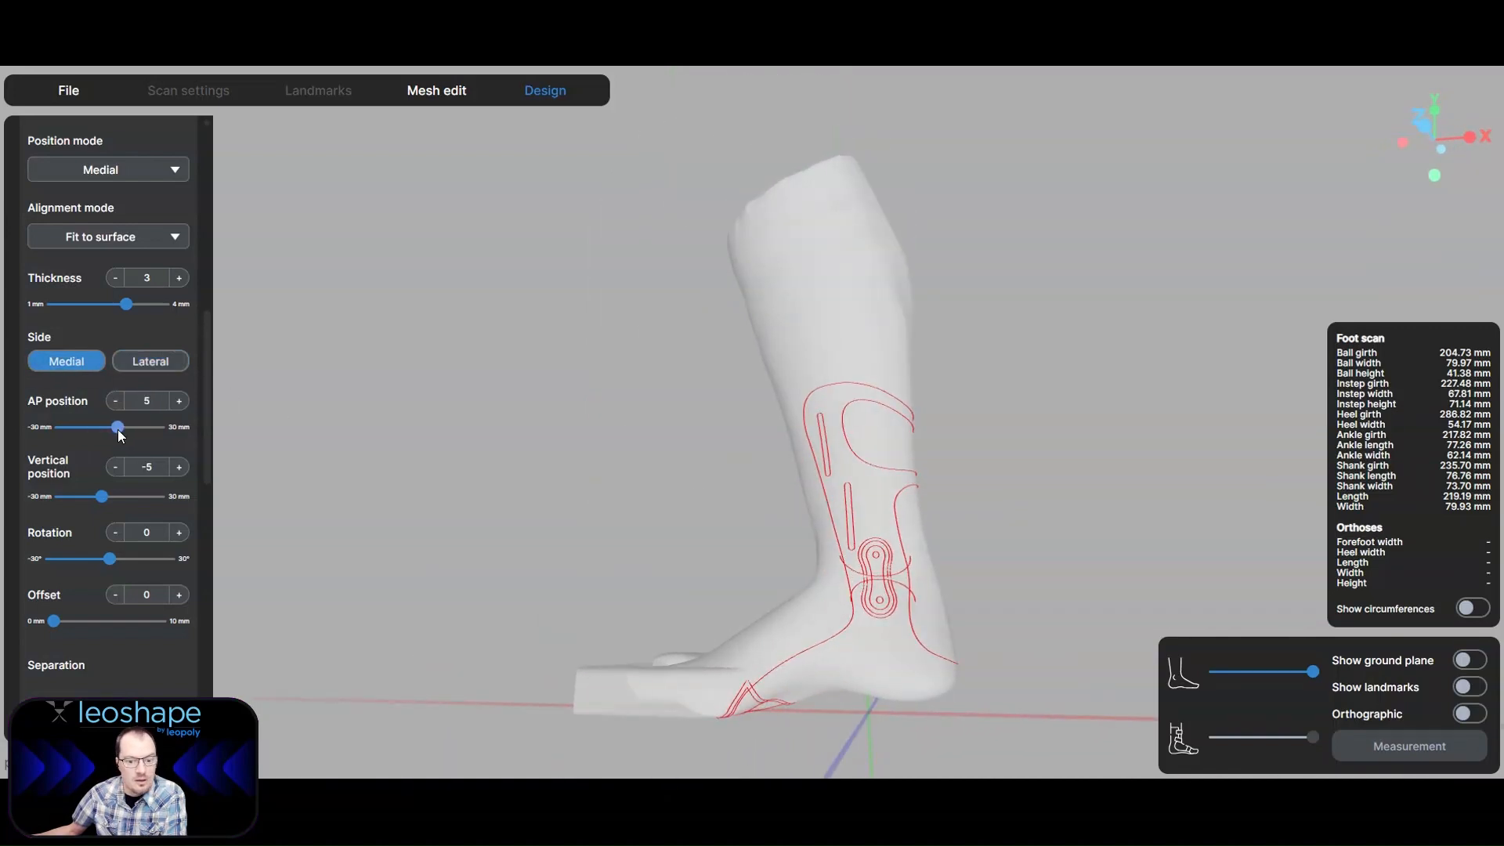
pyautogui.moveTo(119, 428); pyautogui.dragTo(124, 429)
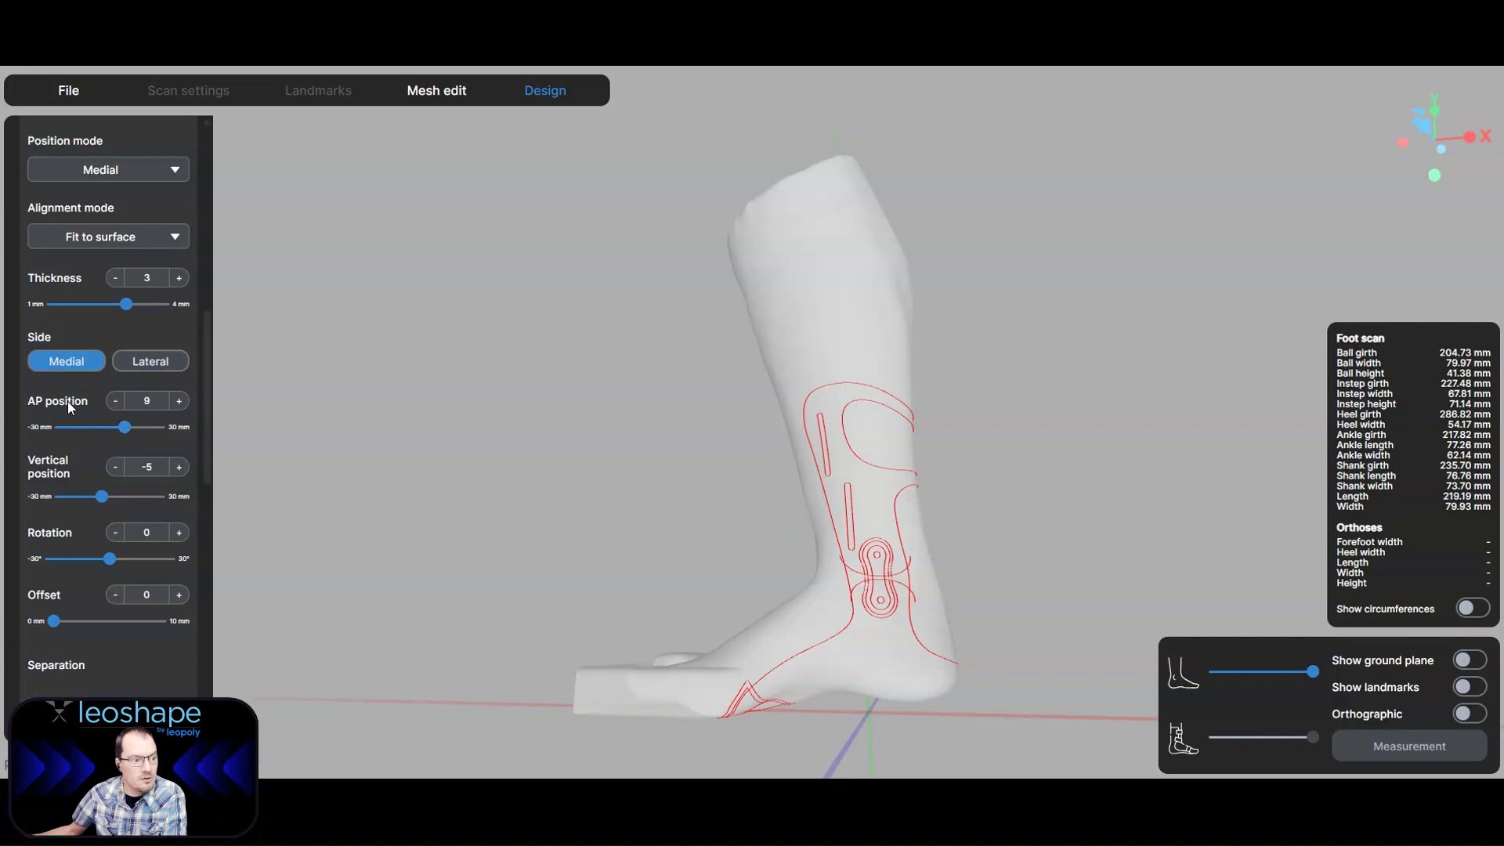
# Set the rotation of the lower slot cutout on the medial side of the shank to -6.1°.
pyautogui.scroll(3, 124, 367)
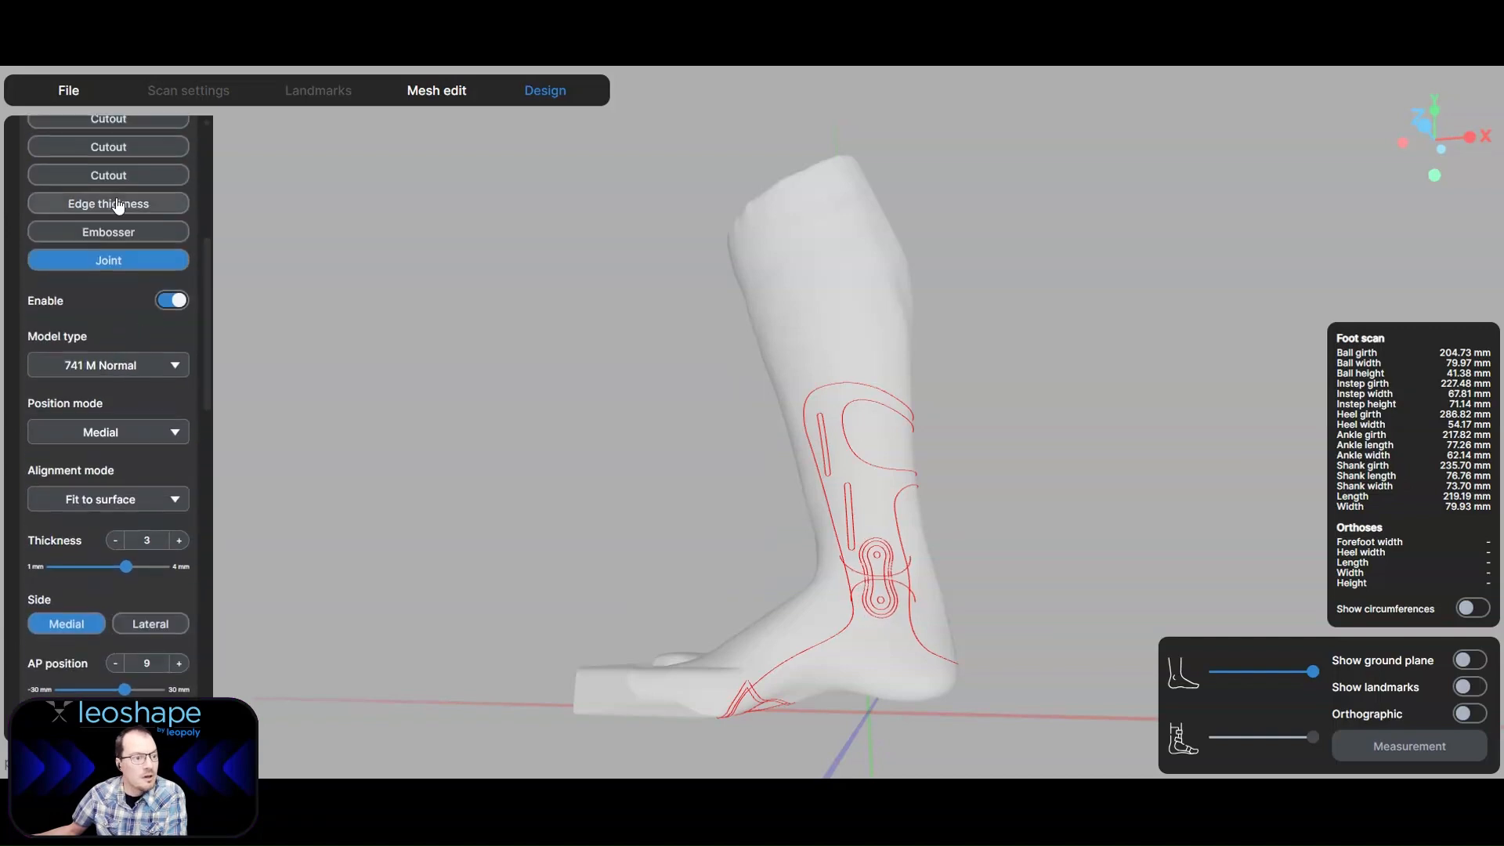
pyautogui.click(170, 175)
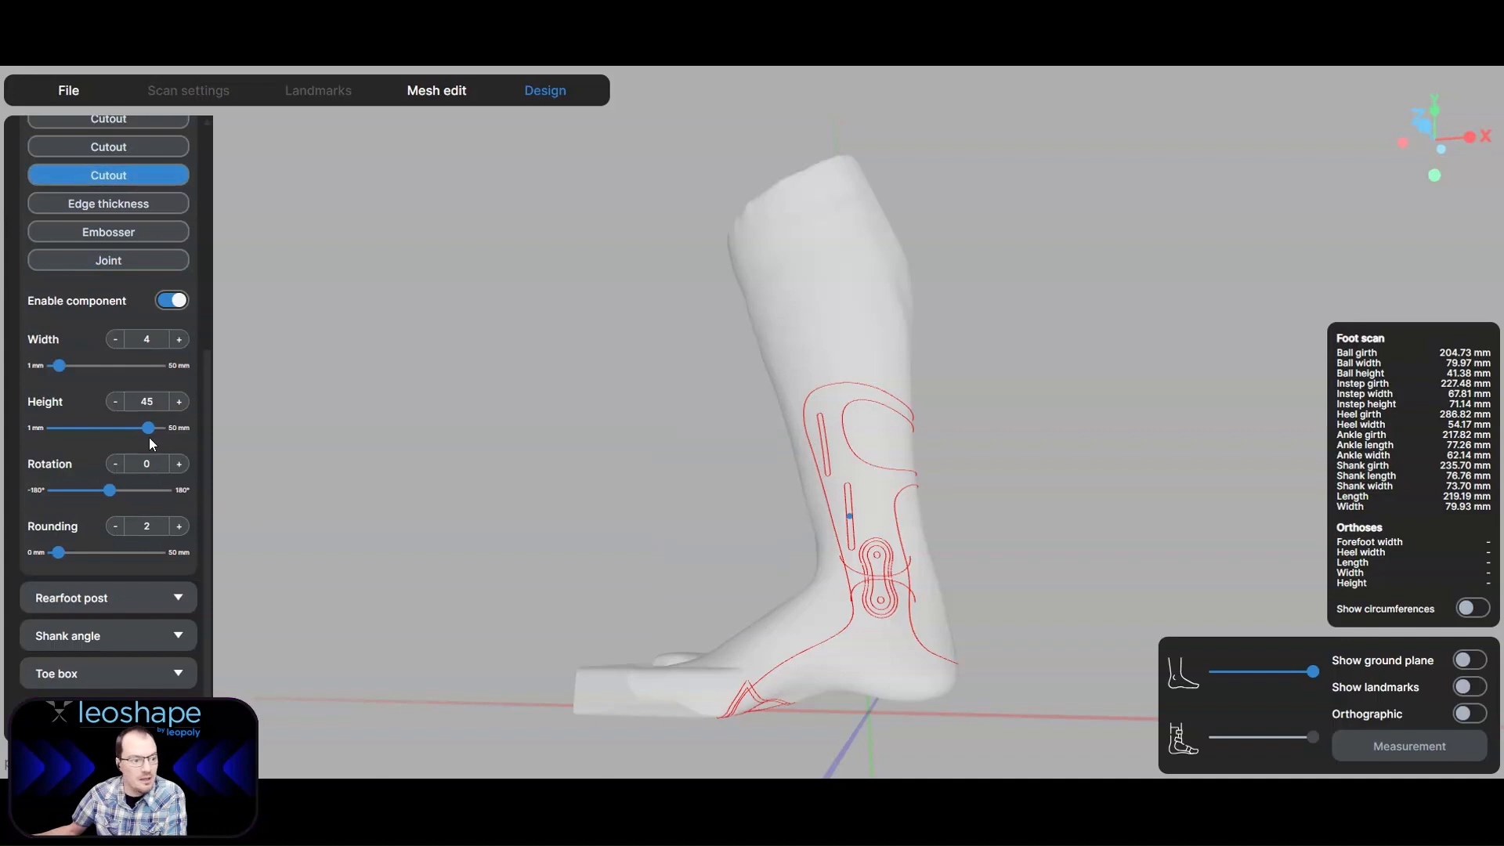
pyautogui.moveTo(110, 494); pyautogui.dragTo(109, 497)
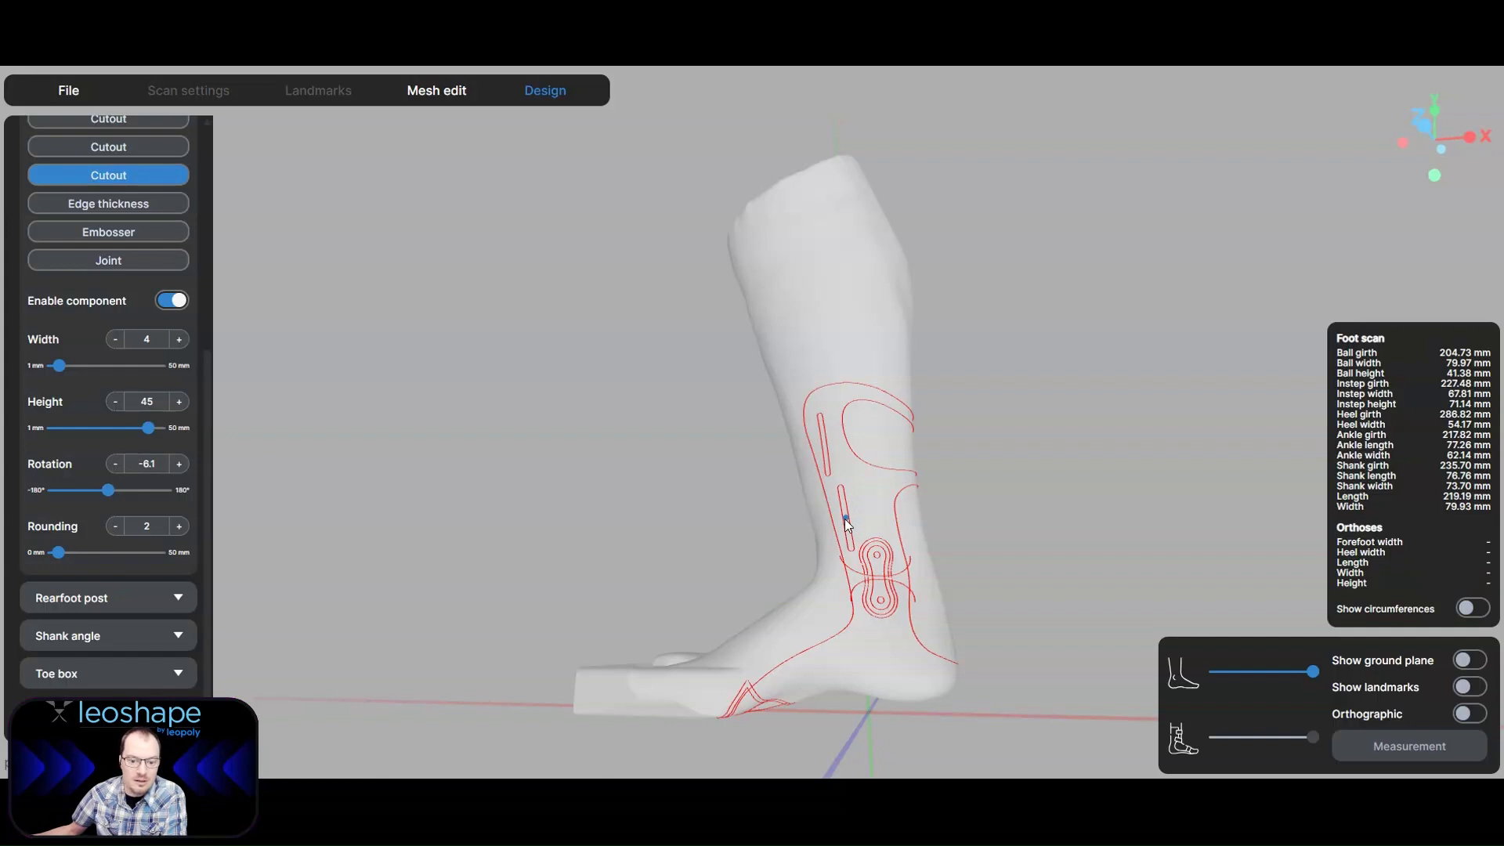
pyautogui.moveTo(845, 519); pyautogui.dragTo(918, 498)
pyautogui.moveTo(816, 472); pyautogui.dragTo(796, 593)
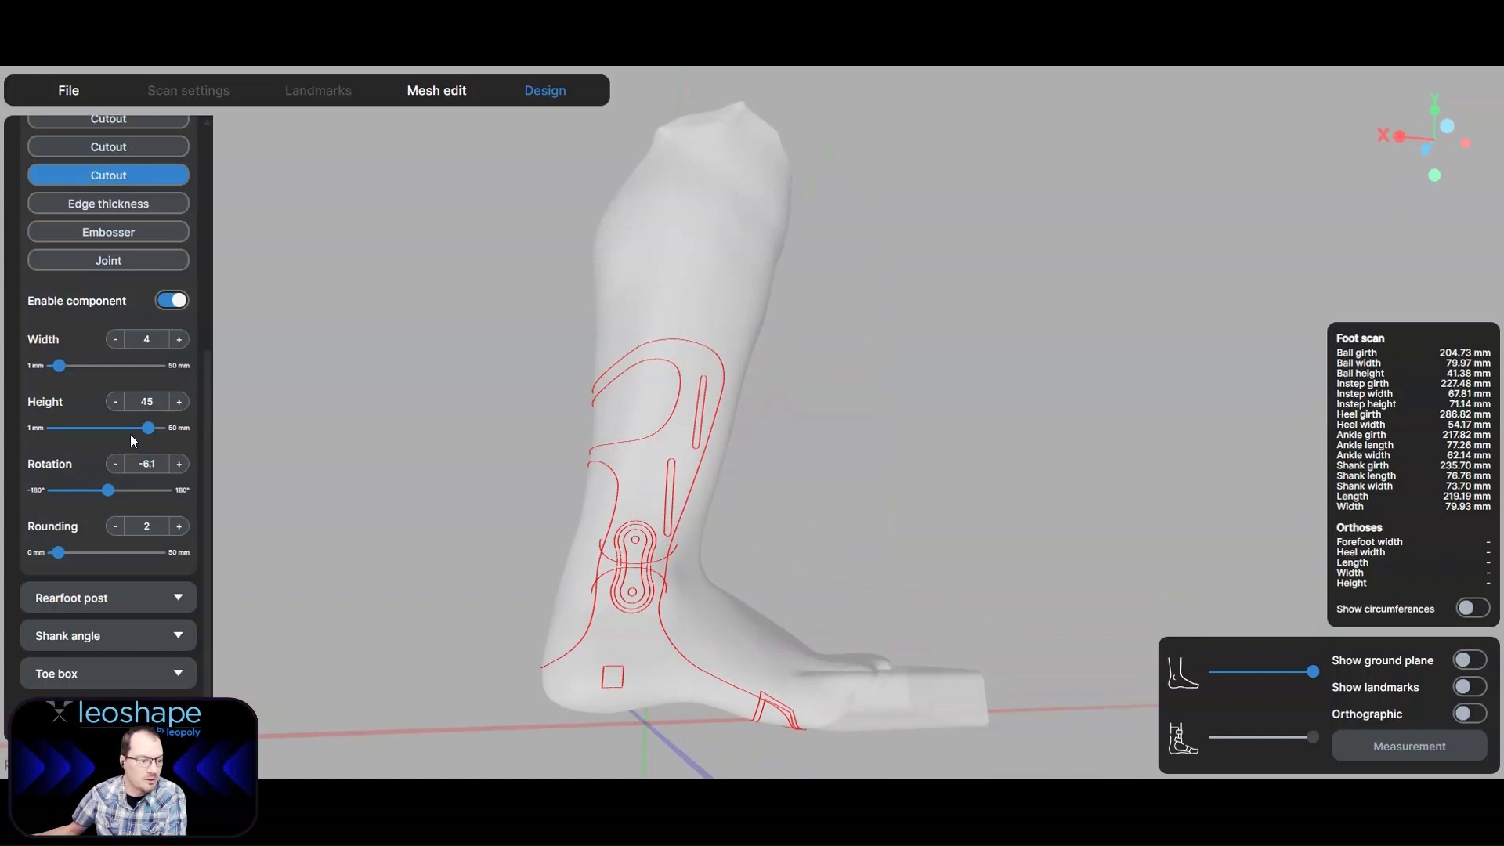
# Finish editing the design, generate the AFO and inspect its joints, cutouts and fit from the sides and back.
pyautogui.scroll(5, 130, 442)
pyautogui.click(173, 232)
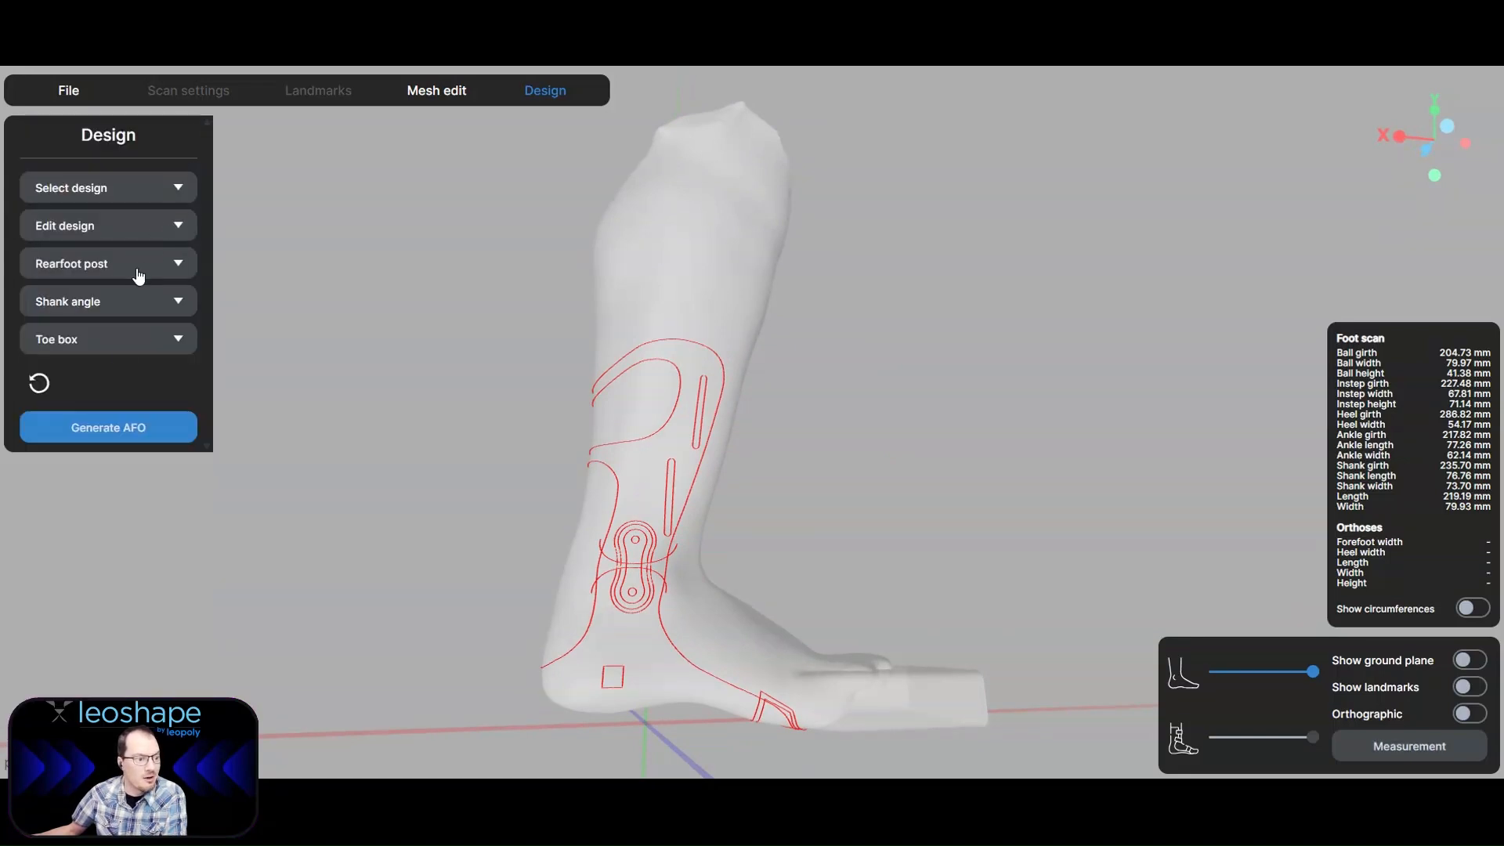
pyautogui.click(119, 429)
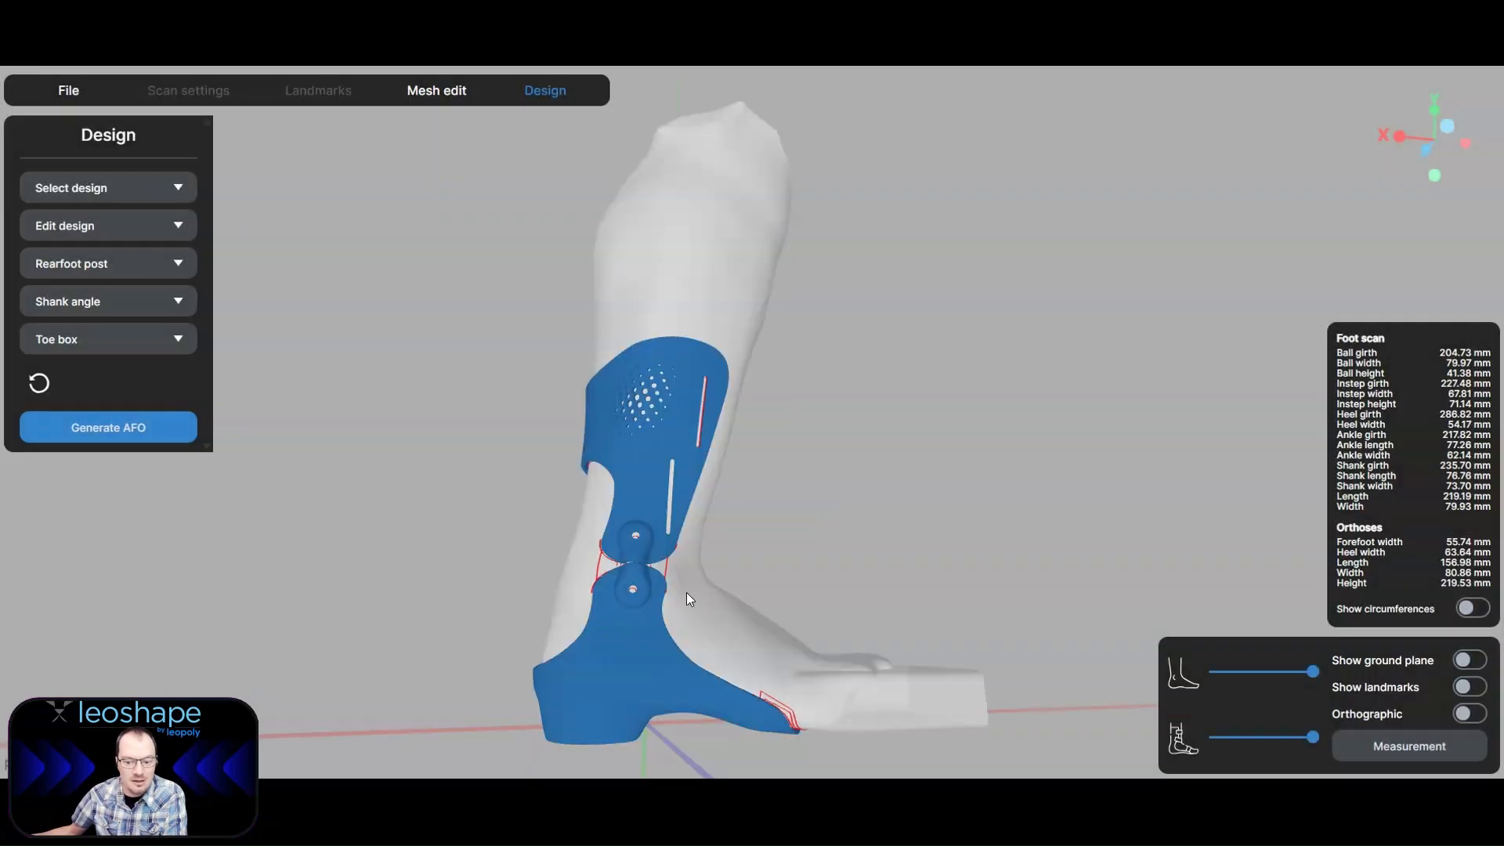
pyautogui.moveTo(686, 592); pyautogui.dragTo(273, 612)
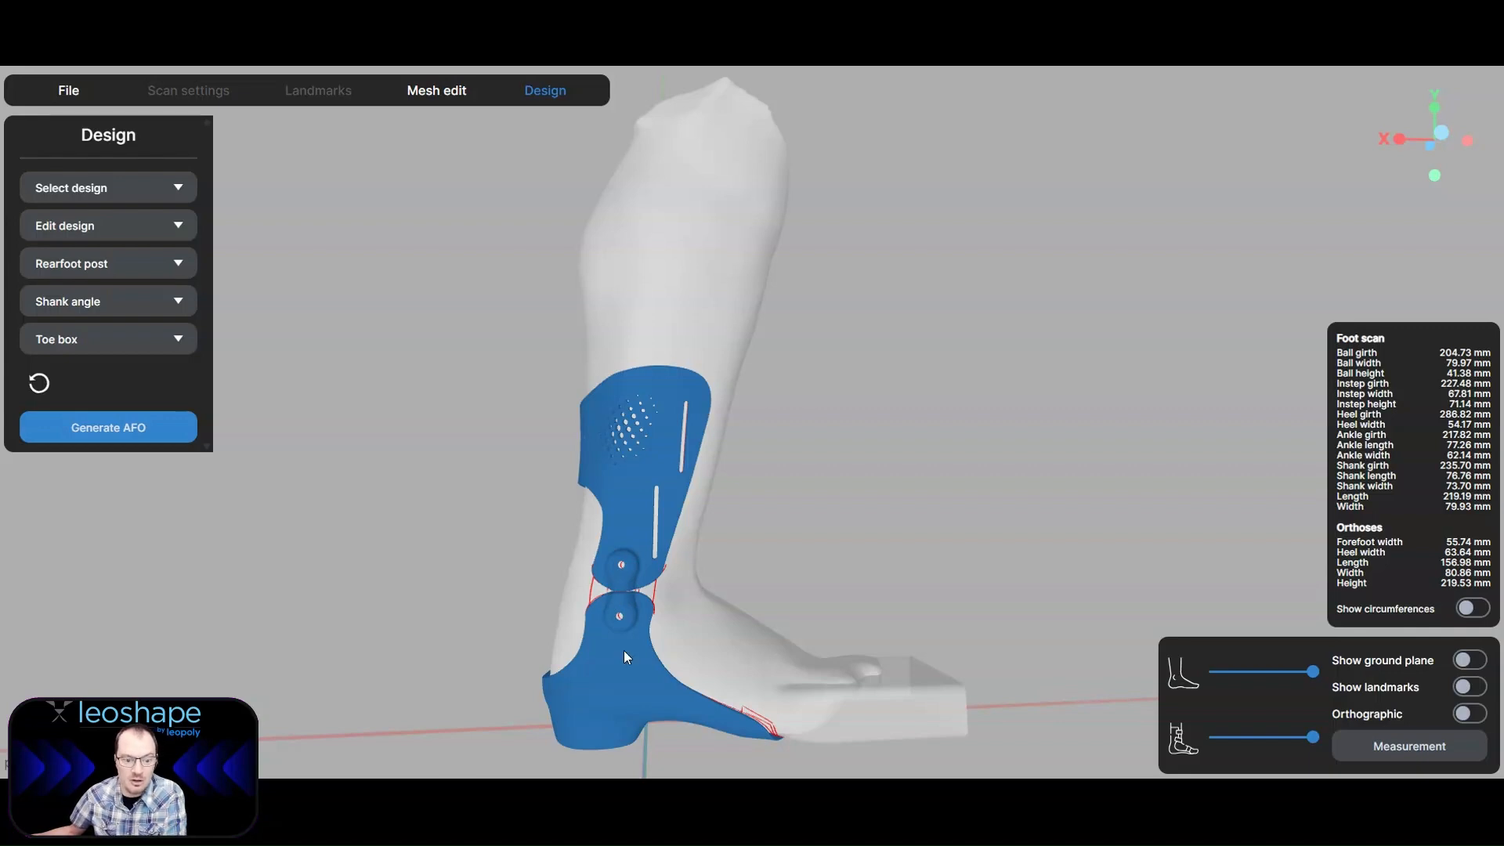
pyautogui.moveTo(614, 540); pyautogui.dragTo(714, 571)
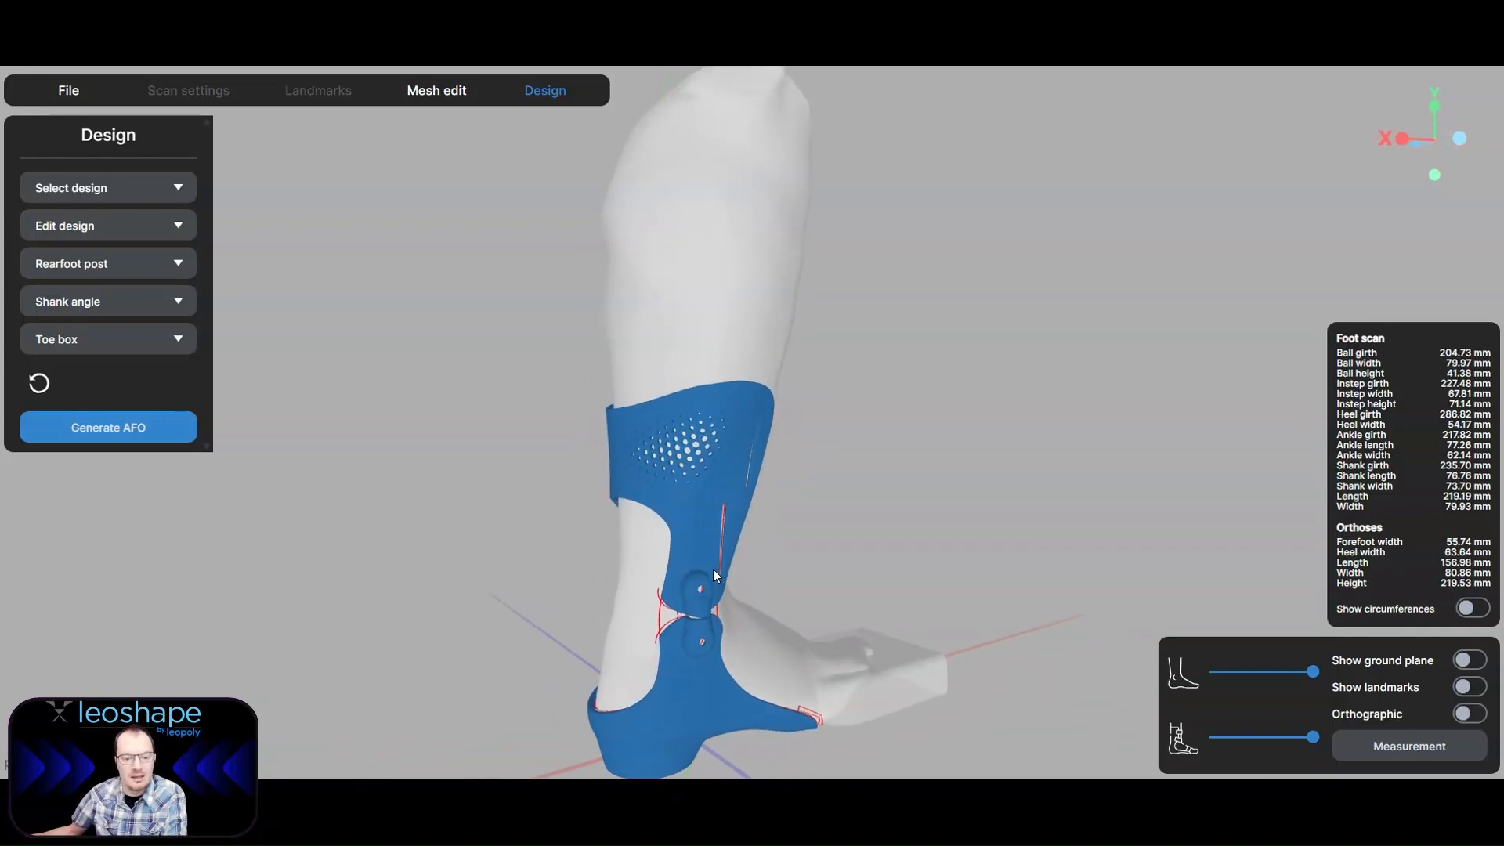
pyautogui.moveTo(631, 429); pyautogui.dragTo(759, 375)
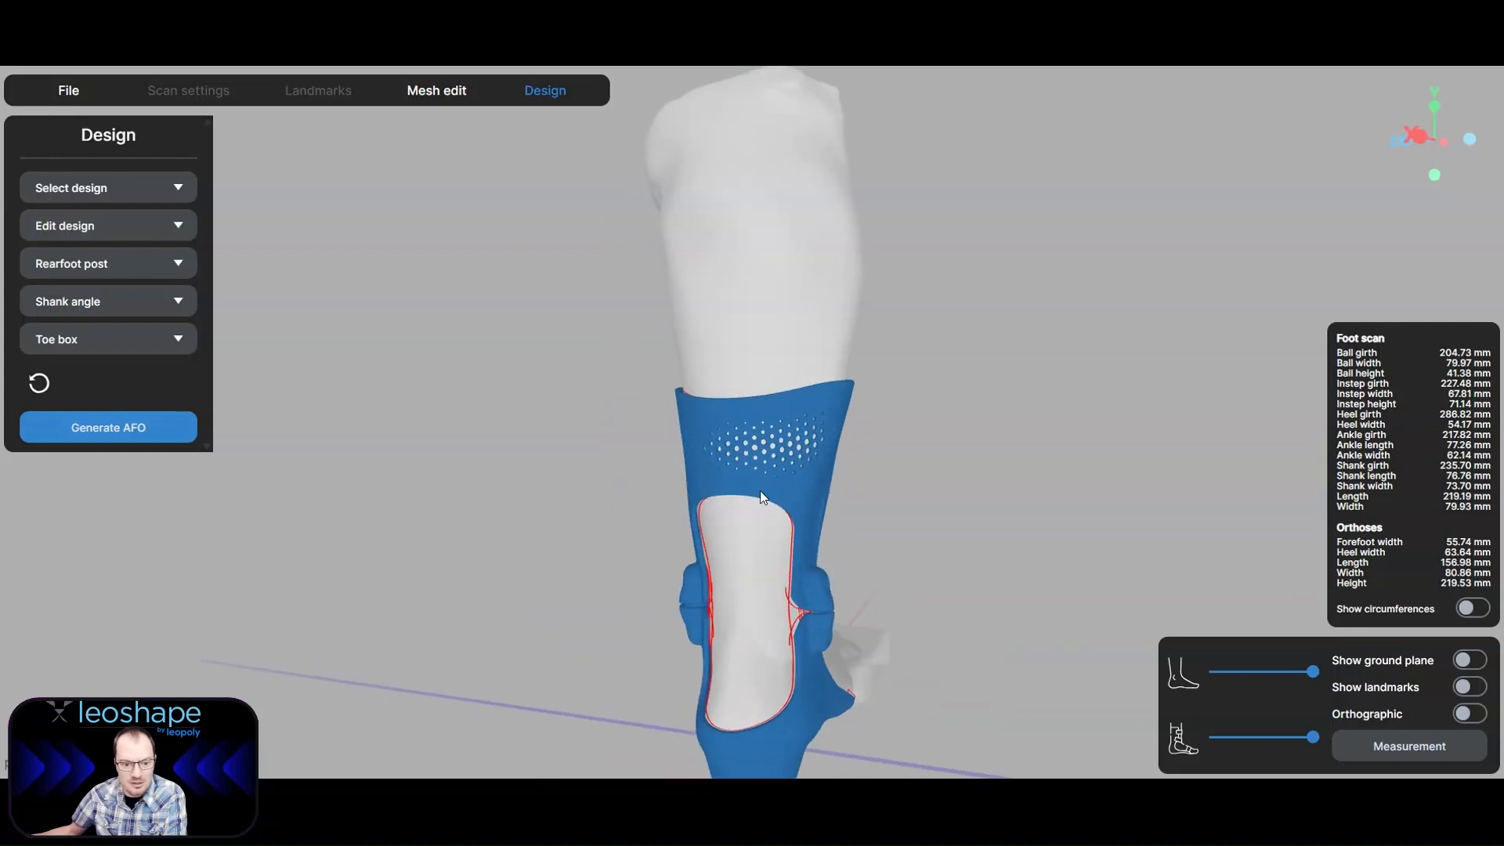
pyautogui.moveTo(760, 491); pyautogui.dragTo(569, 668)
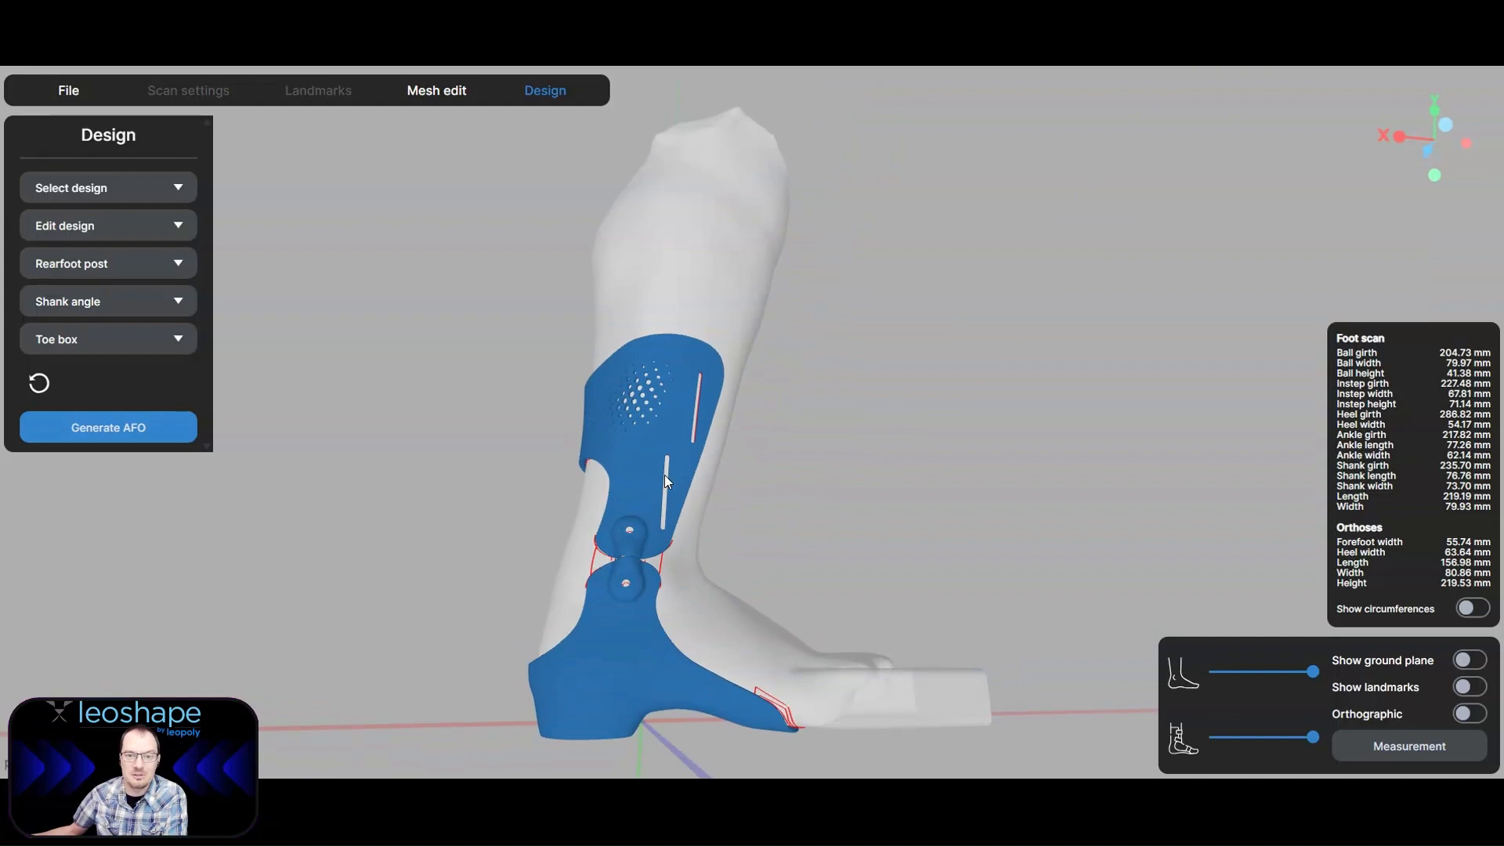